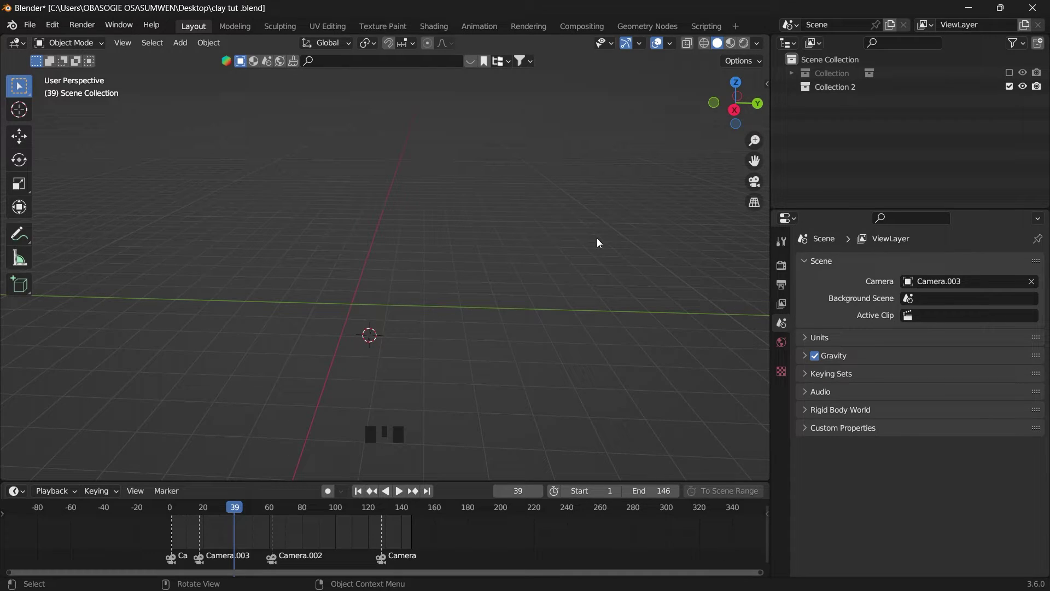
# Step: Add a Bezier curve and delete all of its default control points in Edit Mode
pyautogui.hotkey('shift', 'a')
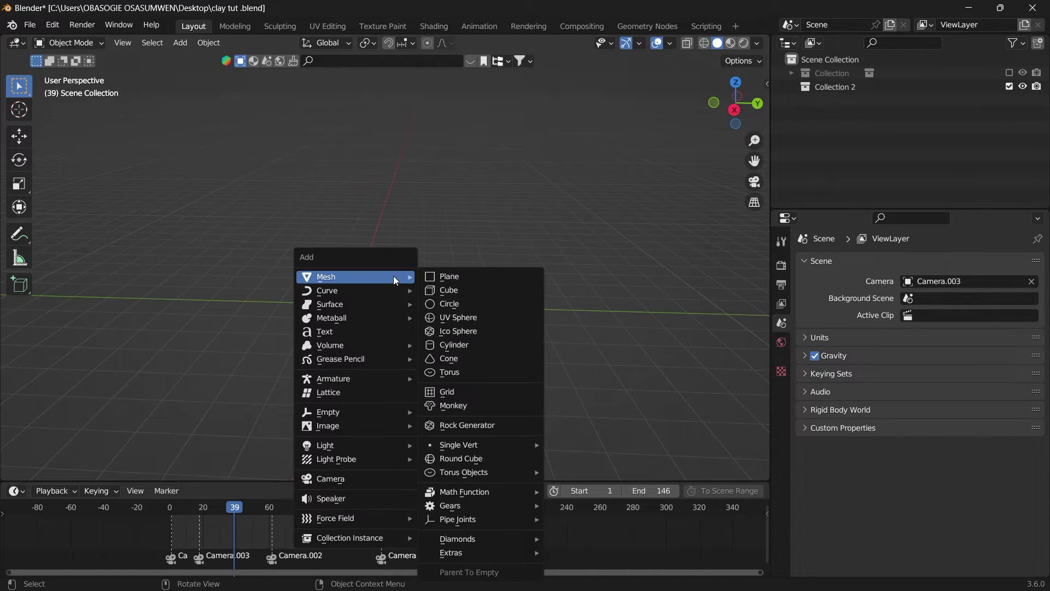
pyautogui.moveTo(393, 287)
pyautogui.click(453, 289)
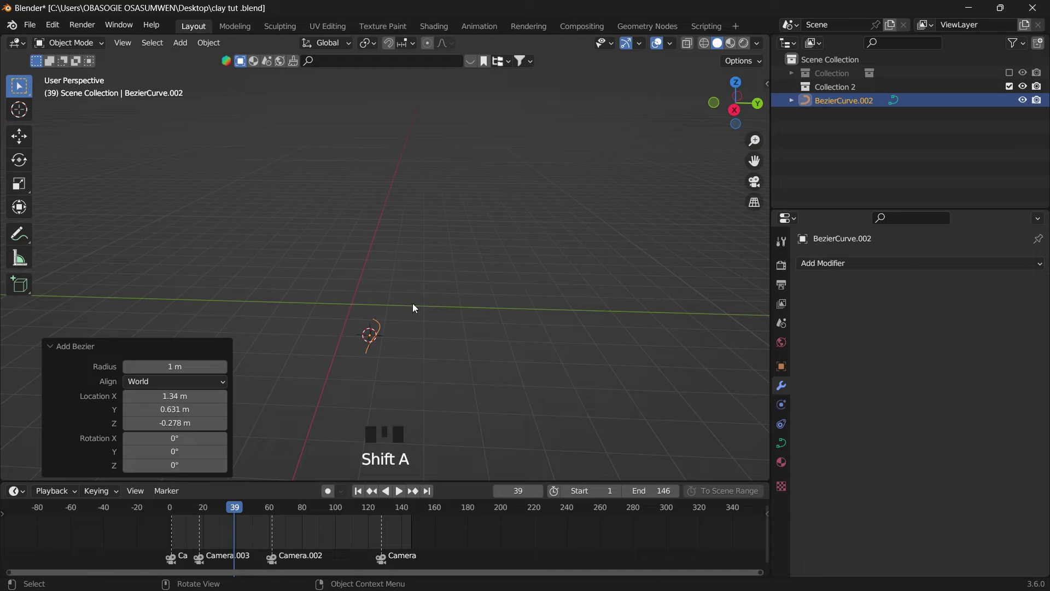
pyautogui.click(51, 41)
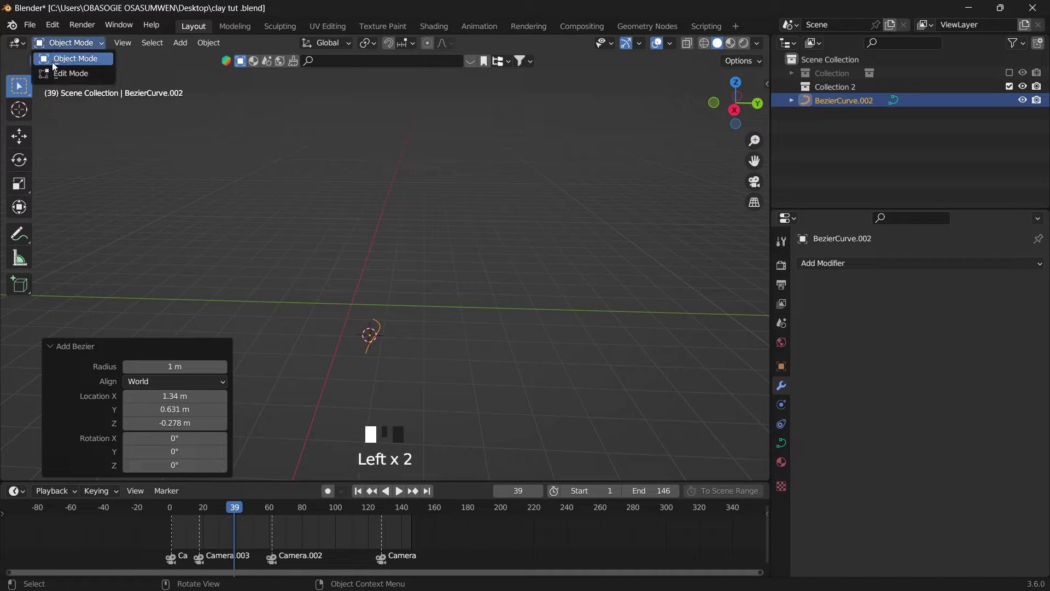
pyautogui.click(58, 76)
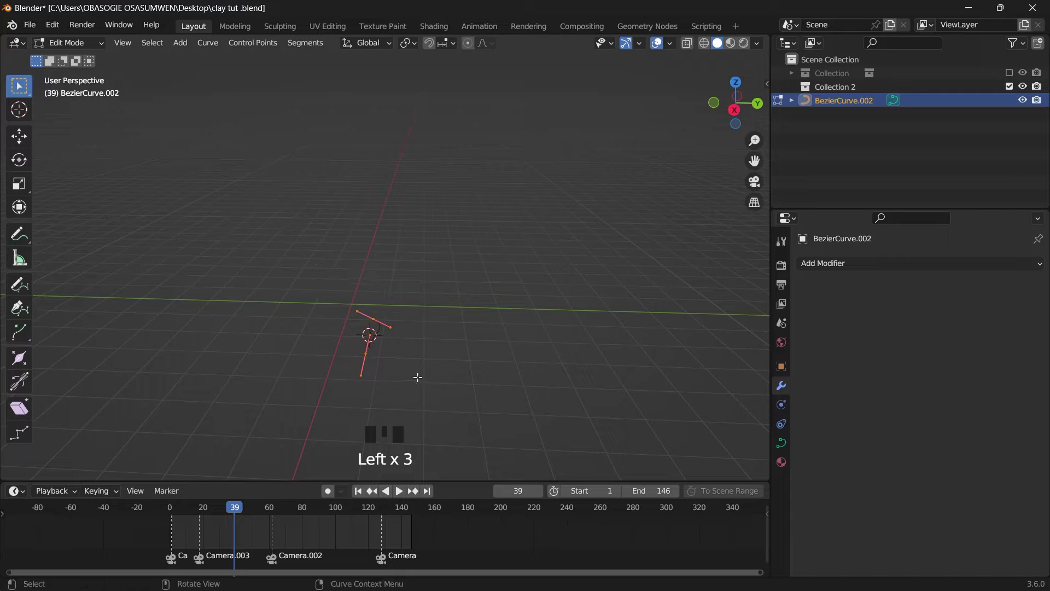
pyautogui.press('x')
pyautogui.click(383, 354)
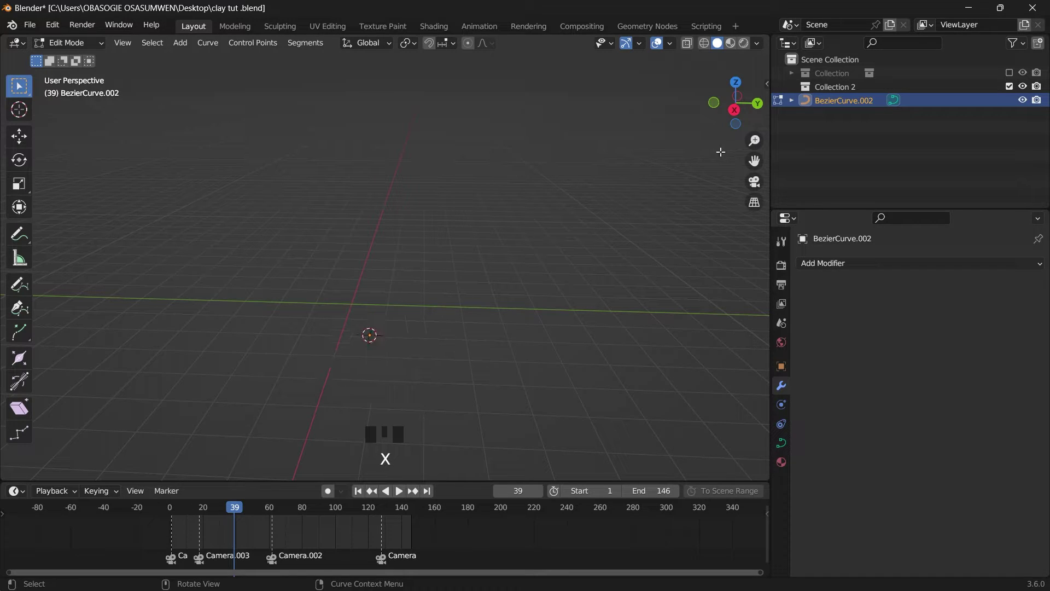
# Step: Draw an L-shaped profile with a rounded lower corner in the right view, then level its base and raise the corner point about 0.04 m
pyautogui.click(733, 110)
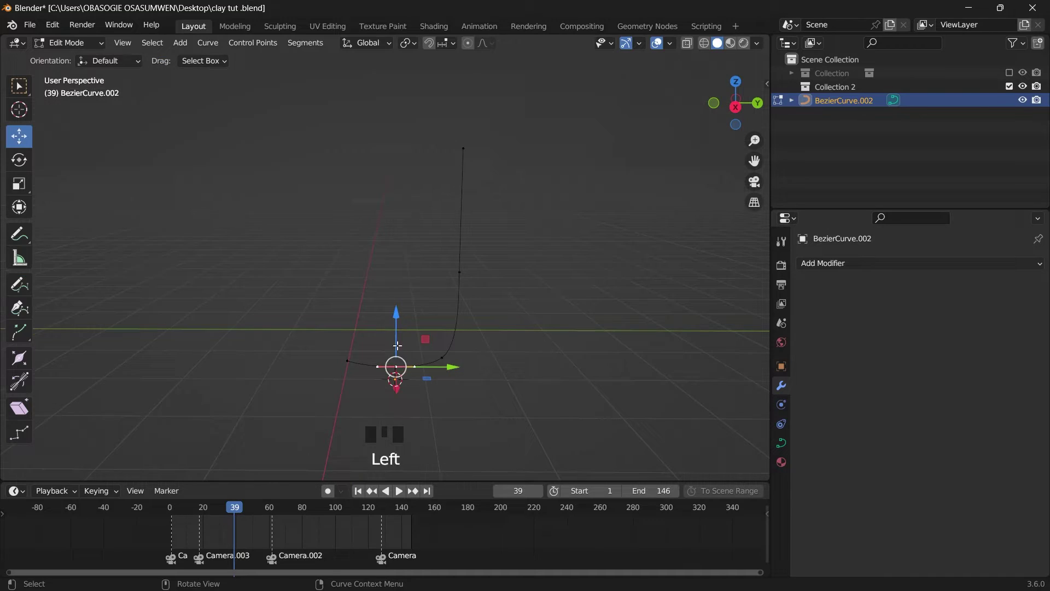
pyautogui.scroll(4, 382, 328)
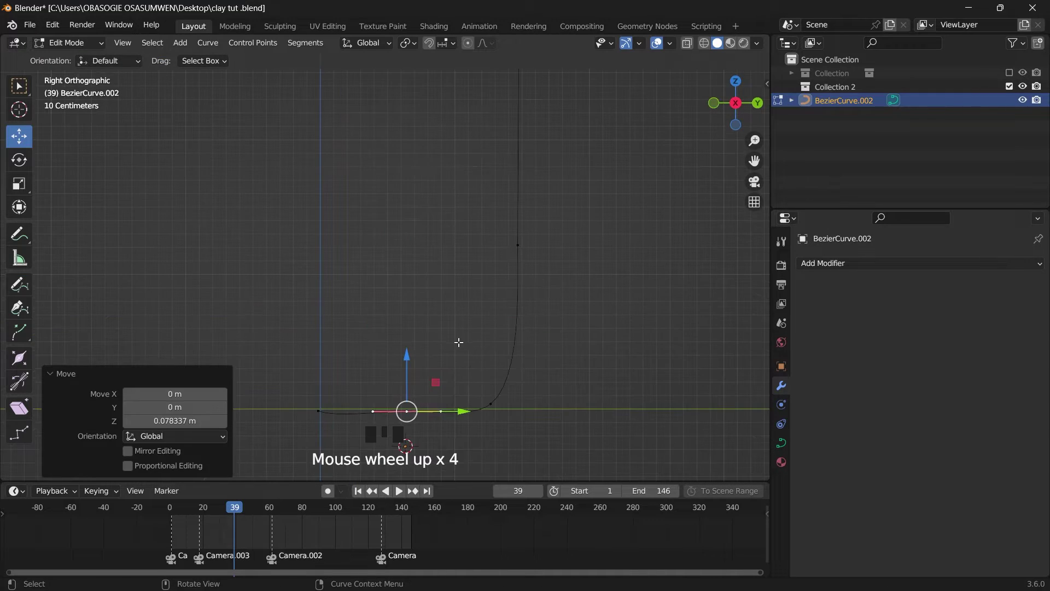
pyautogui.click(316, 349)
pyautogui.click(19, 160)
pyautogui.moveTo(361, 372); pyautogui.dragTo(367, 354)
pyautogui.click(536, 330)
pyautogui.click(19, 136)
pyautogui.moveTo(536, 277); pyautogui.dragTo(537, 268)
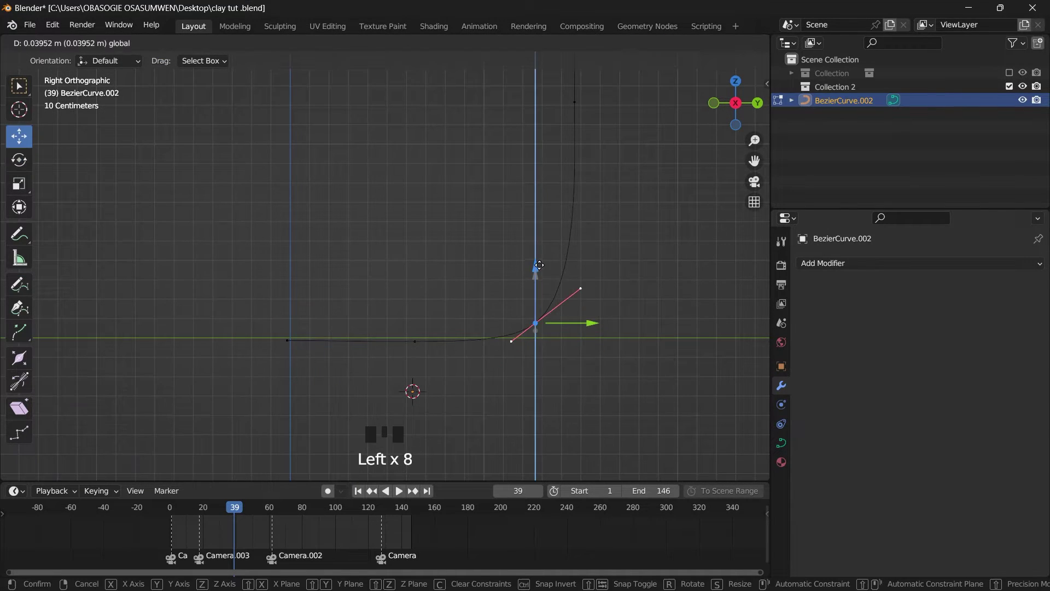
# Step: Return to Object Mode and convert the L-shaped curve to a mesh
pyautogui.click(19, 85)
pyautogui.click(69, 44)
pyautogui.click(72, 60)
pyautogui.moveTo(721, 120); pyautogui.dragTo(722, 110)
pyautogui.scroll(2, 485, 211)
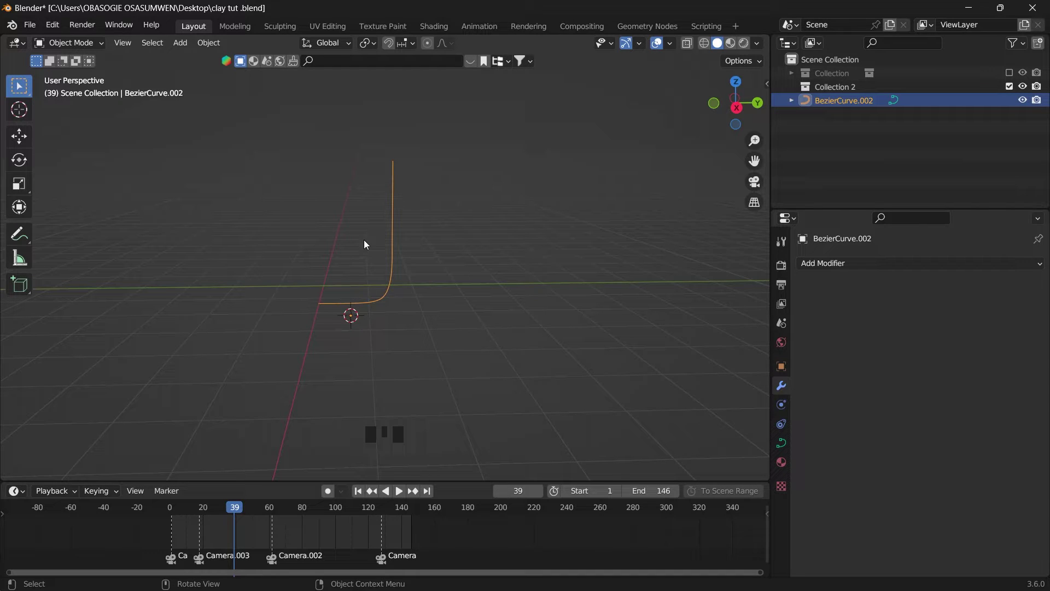
pyautogui.moveTo(730, 112)
pyautogui.mouseDown()
pyautogui.moveTo(731, 127)
pyautogui.moveTo(728, 117)
pyautogui.mouseUp()
pyautogui.scroll(1, 412, 252)
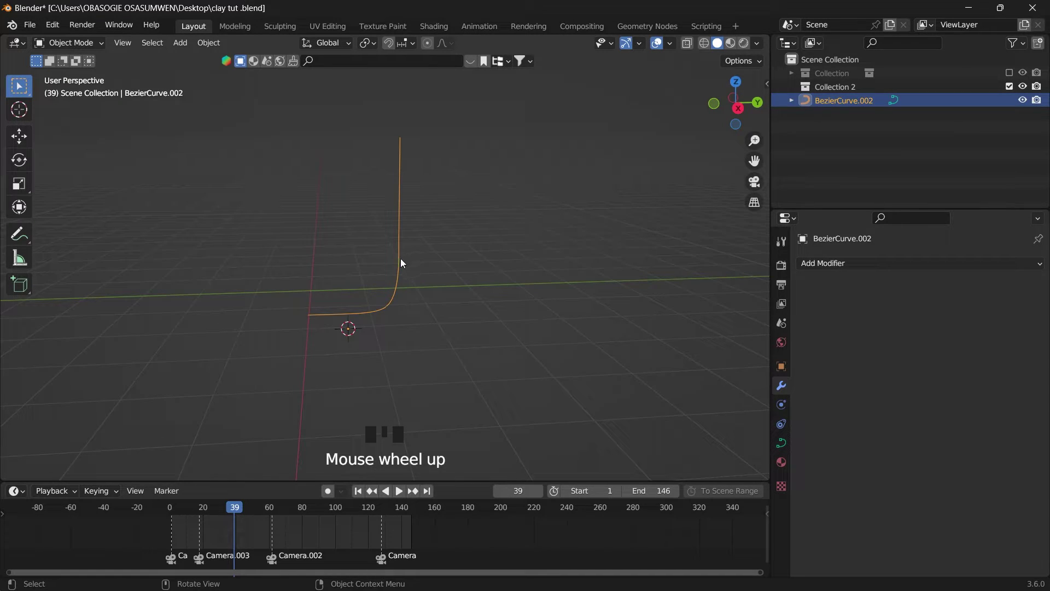
pyautogui.rightClick(402, 263)
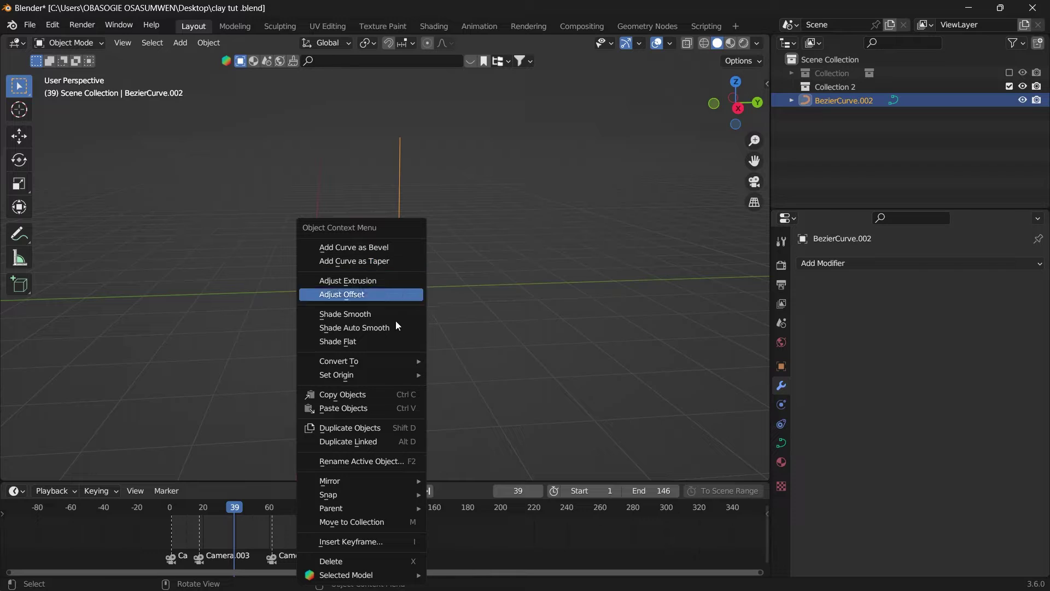
pyautogui.moveTo(382, 363)
pyautogui.click(451, 376)
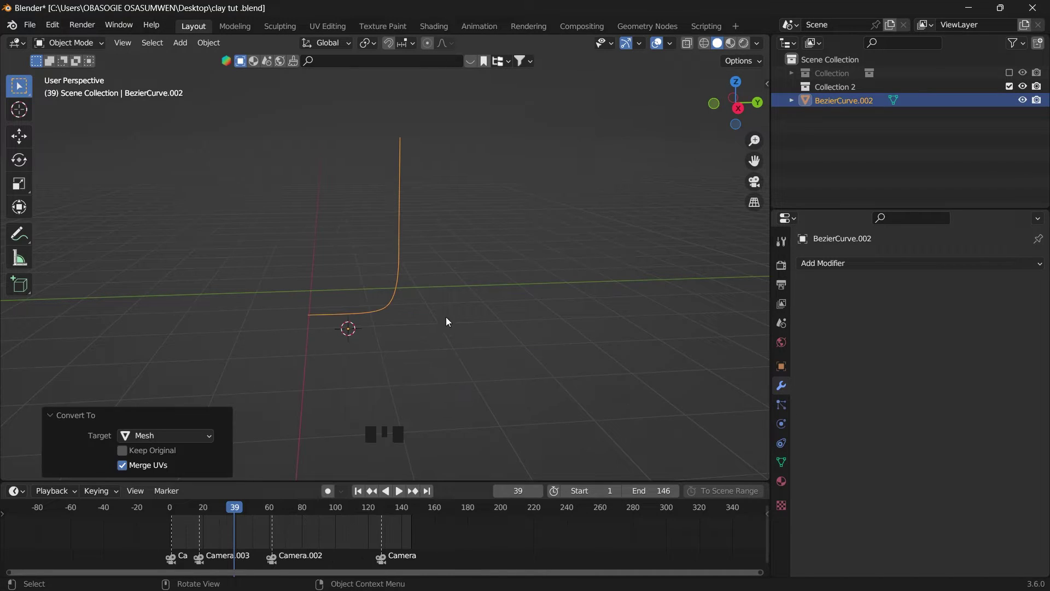
# Step: Add a Subdivision Surface modifier and a Warp modifier to the profile mesh
pyautogui.scroll(-1, 723, 107)
pyautogui.click(838, 266)
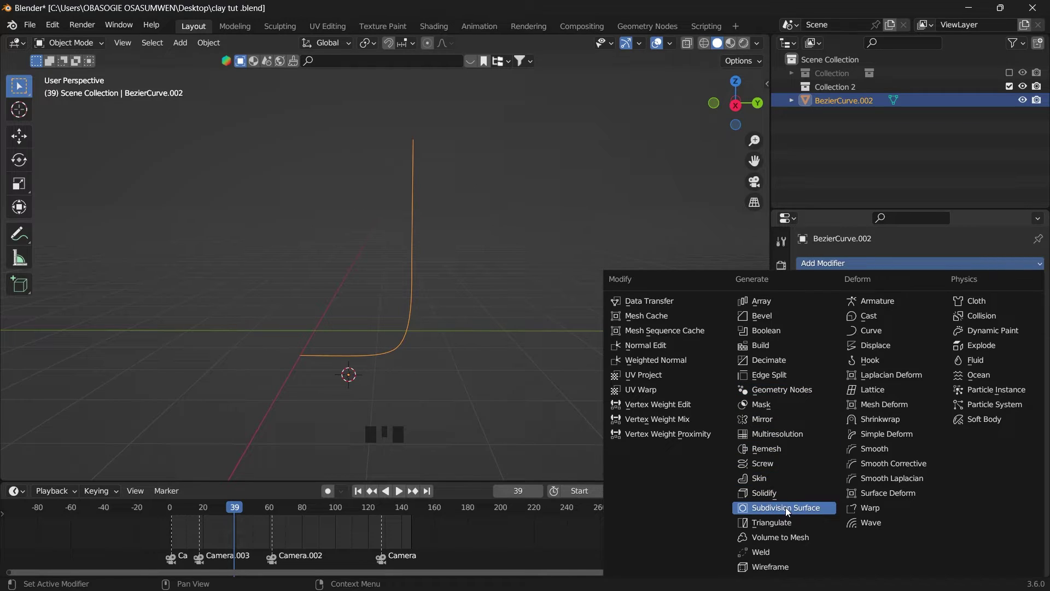
pyautogui.click(786, 507)
pyautogui.click(837, 264)
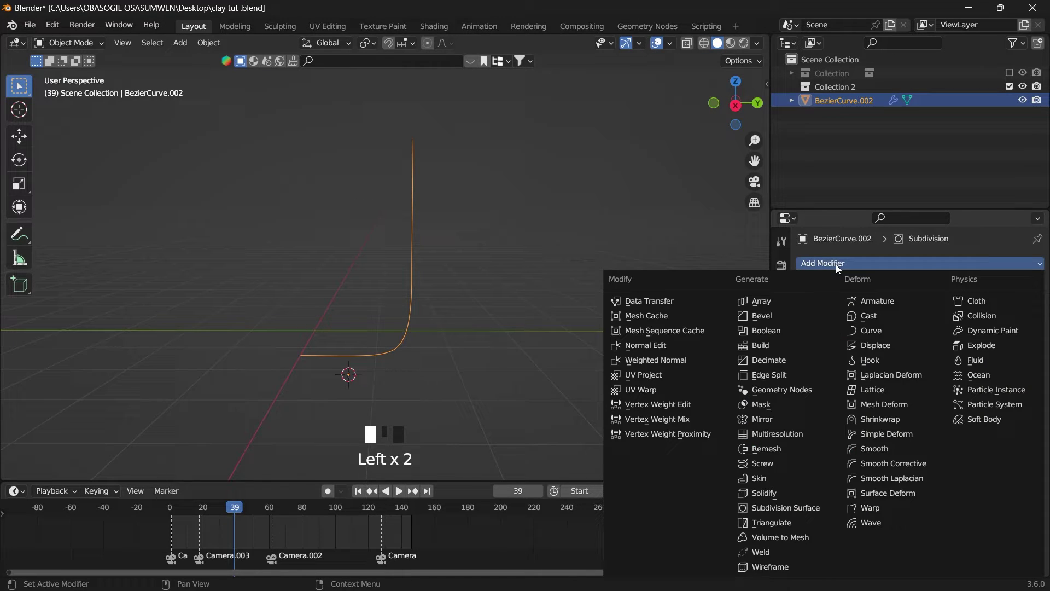
pyautogui.click(869, 507)
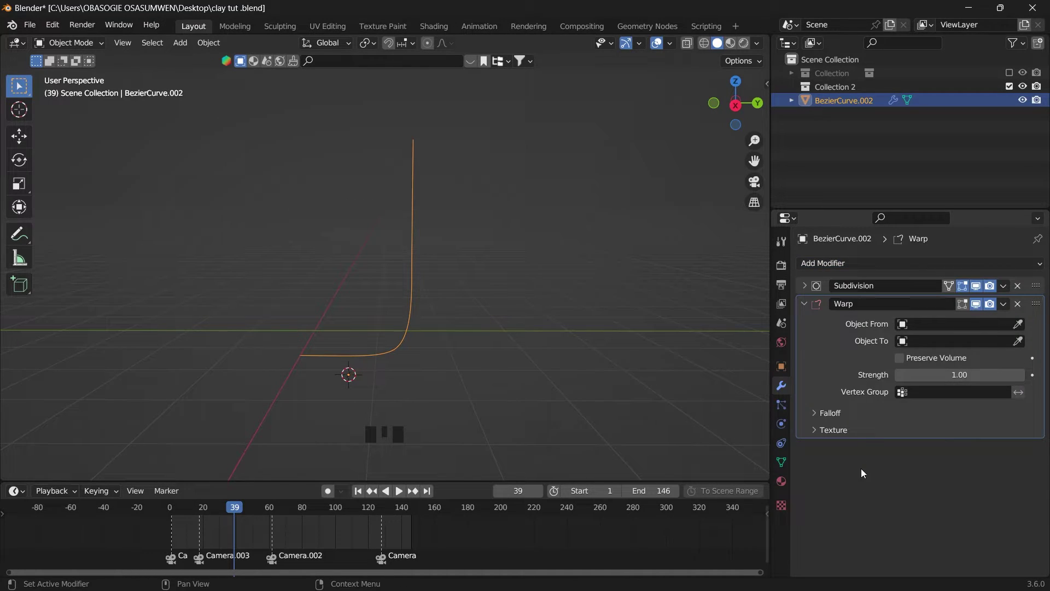
# Step: Clear the profile's location with all transforms applied, and move it about 0.645 m along Y
pyautogui.moveTo(736, 129); pyautogui.dragTo(722, 134)
pyautogui.hotkey('alt', 'g')
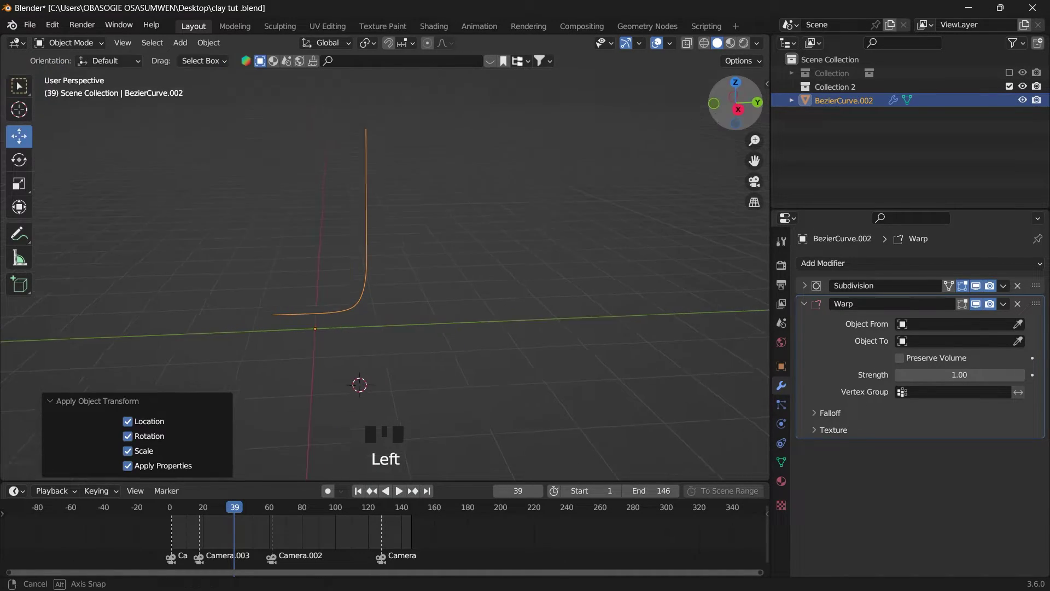
pyautogui.scroll(2, 405, 225)
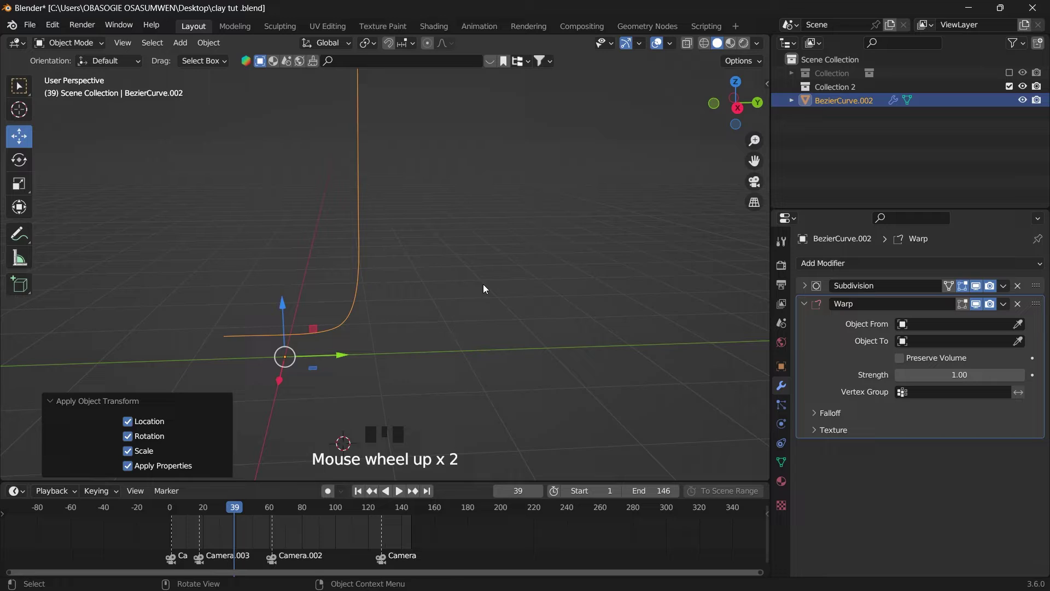
pyautogui.click(492, 285)
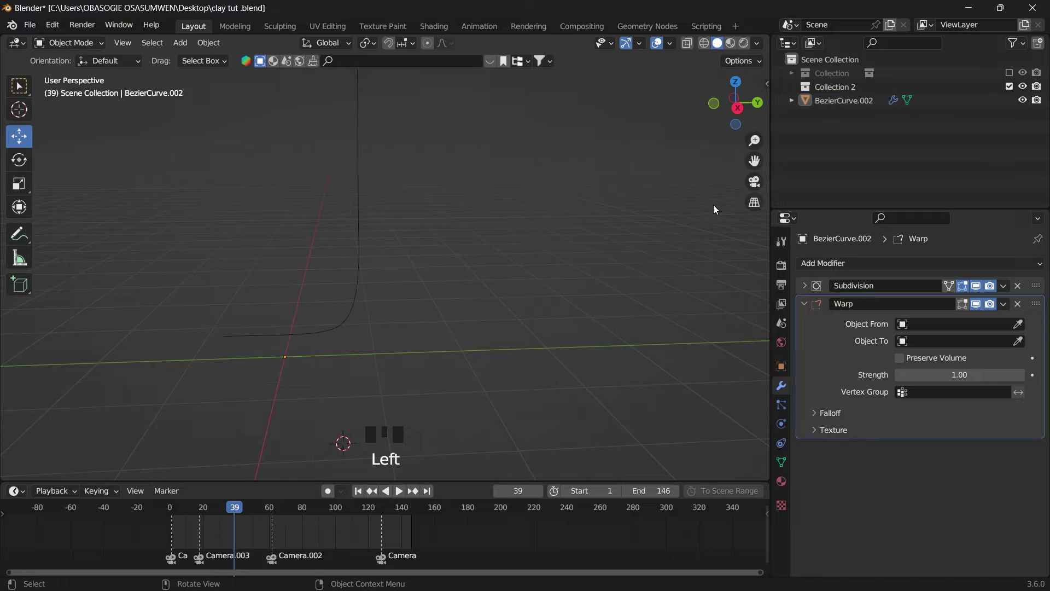
# Step: Add a Plain Axes empty at the world origin and raise it about 1.03 m along Z
pyautogui.hotkey('shift', 'a')
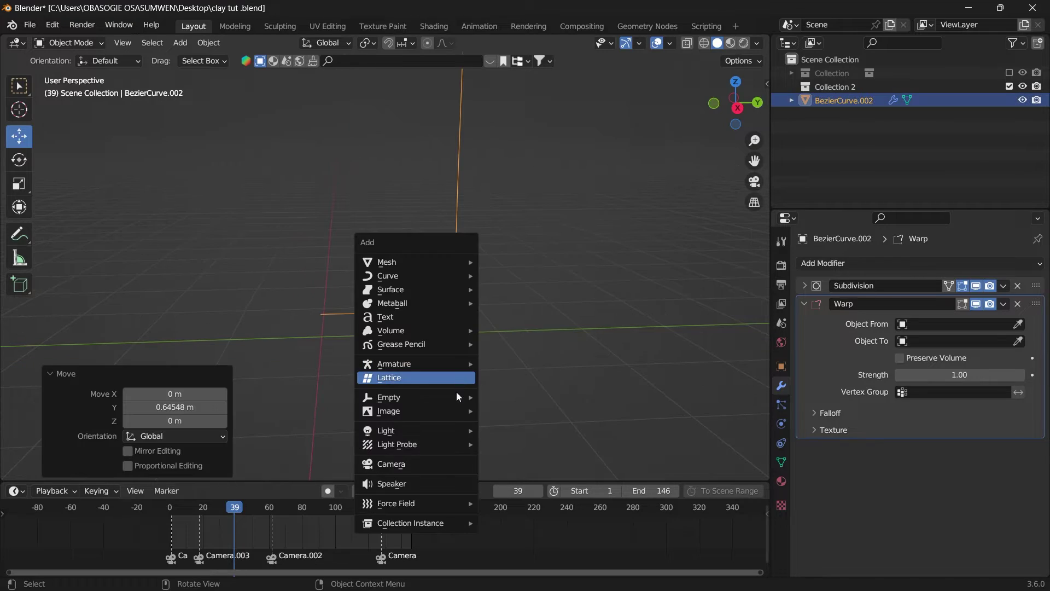
pyautogui.moveTo(457, 397)
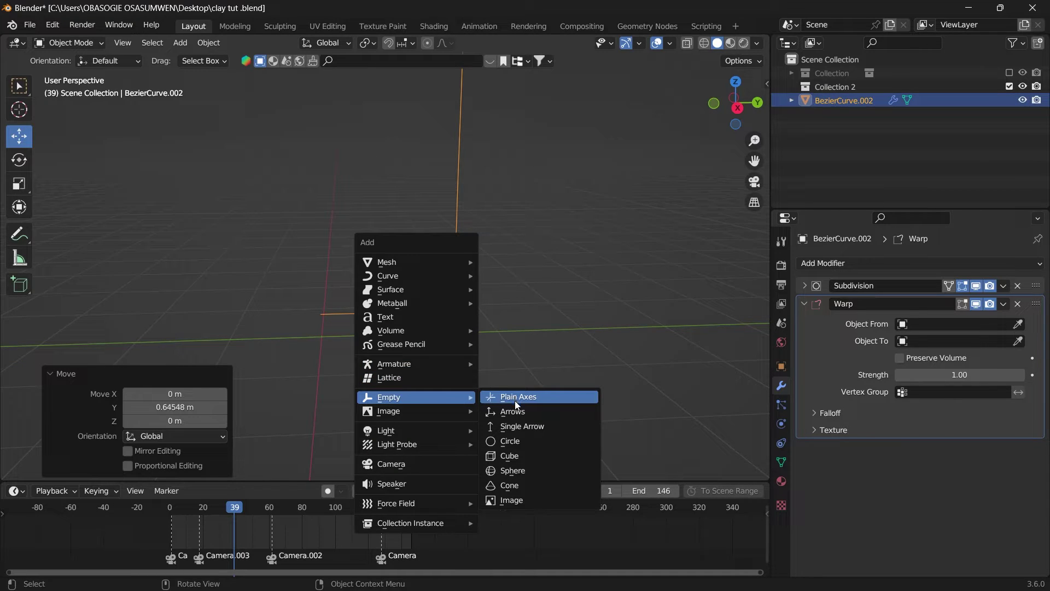
pyautogui.click(514, 401)
pyautogui.hotkey('alt', 'g')
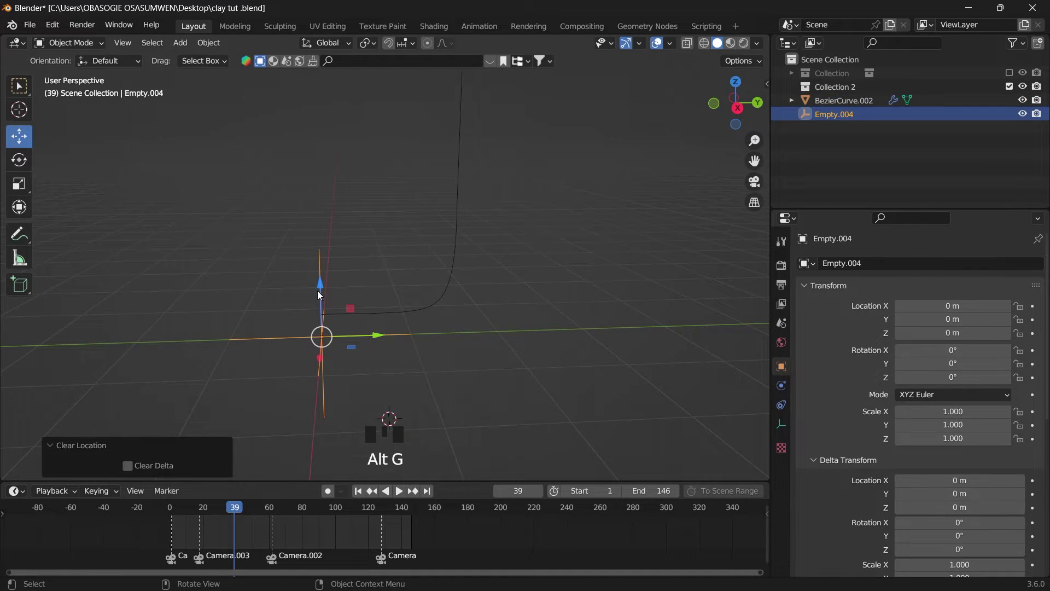
pyautogui.moveTo(318, 292); pyautogui.dragTo(346, 236)
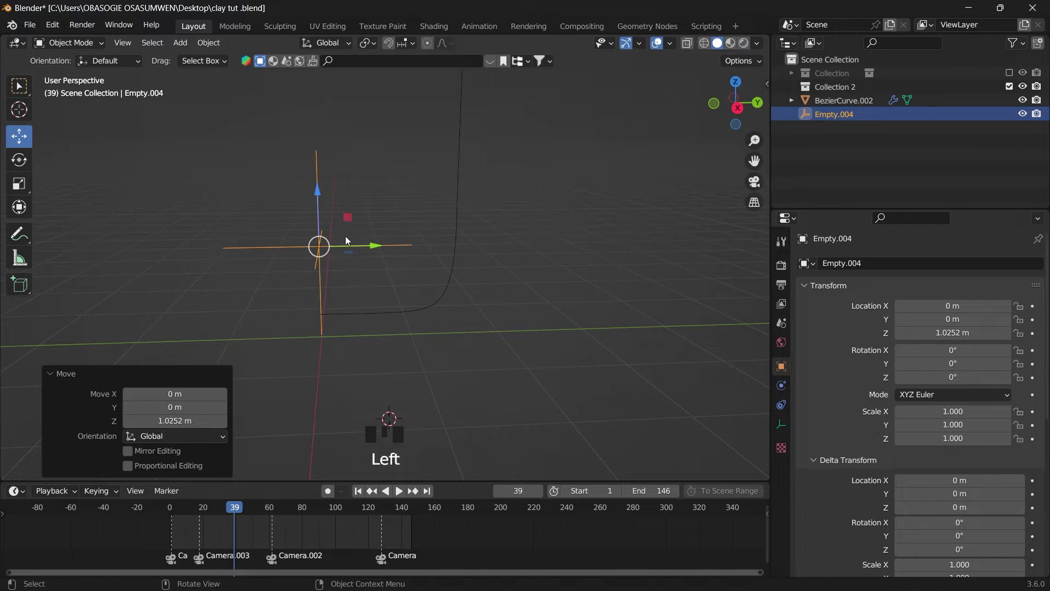
# Step: Duplicate the empty and place the copy about 2.47 m away along the Y axis
pyautogui.rightClick(343, 248)
pyautogui.click(299, 310)
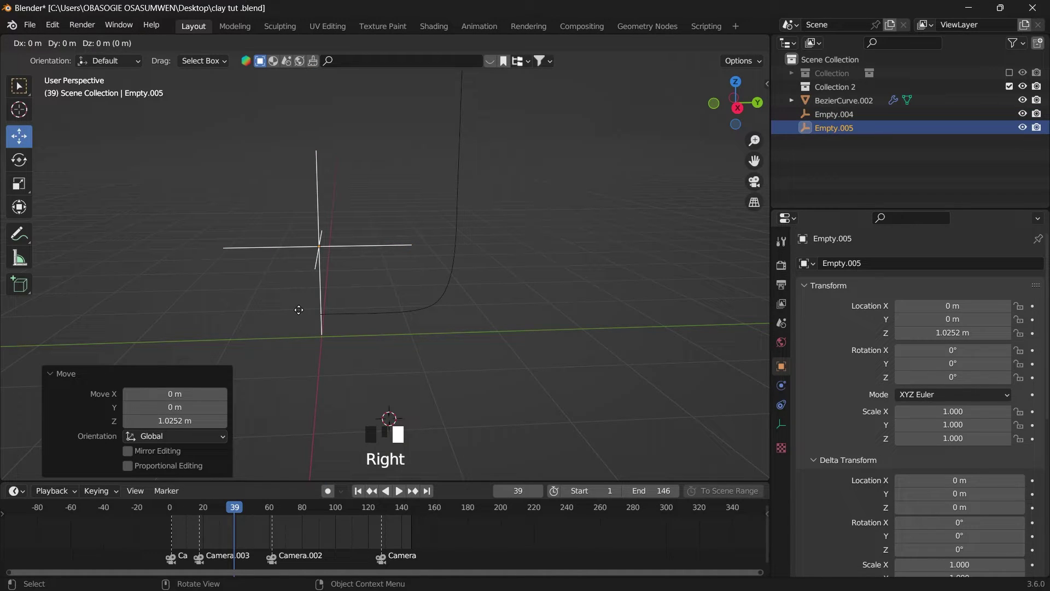
pyautogui.press('x')
pyautogui.press('y')
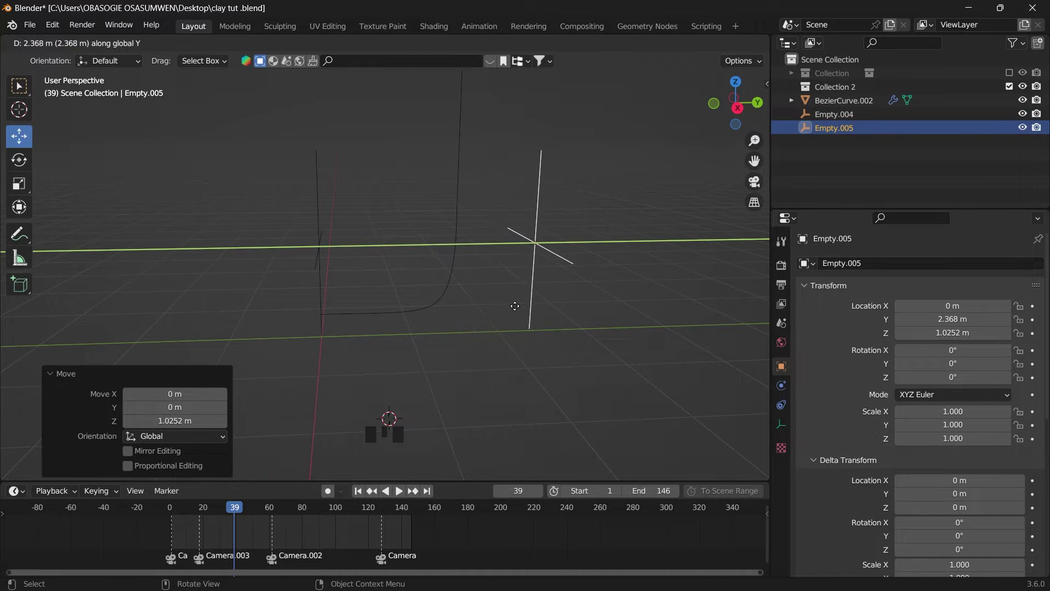
pyautogui.click(559, 246)
# Step: Set the profile's Warp modifier to run from Empty.004 to Empty.005, and add a Screw modifier
pyautogui.moveTo(723, 120); pyautogui.dragTo(727, 112)
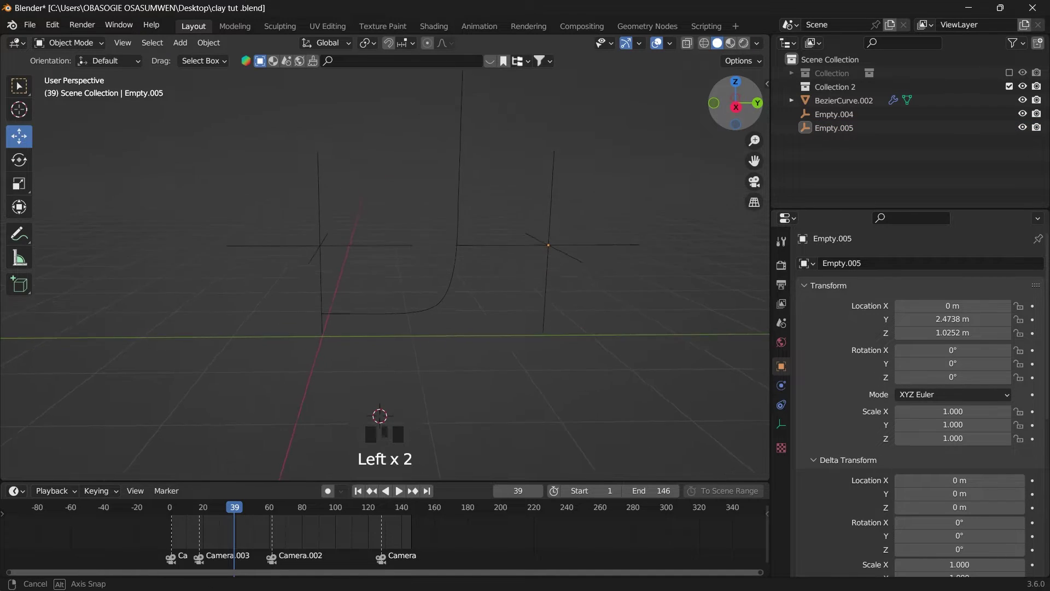
pyautogui.moveTo(754, 161); pyautogui.dragTo(729, 200)
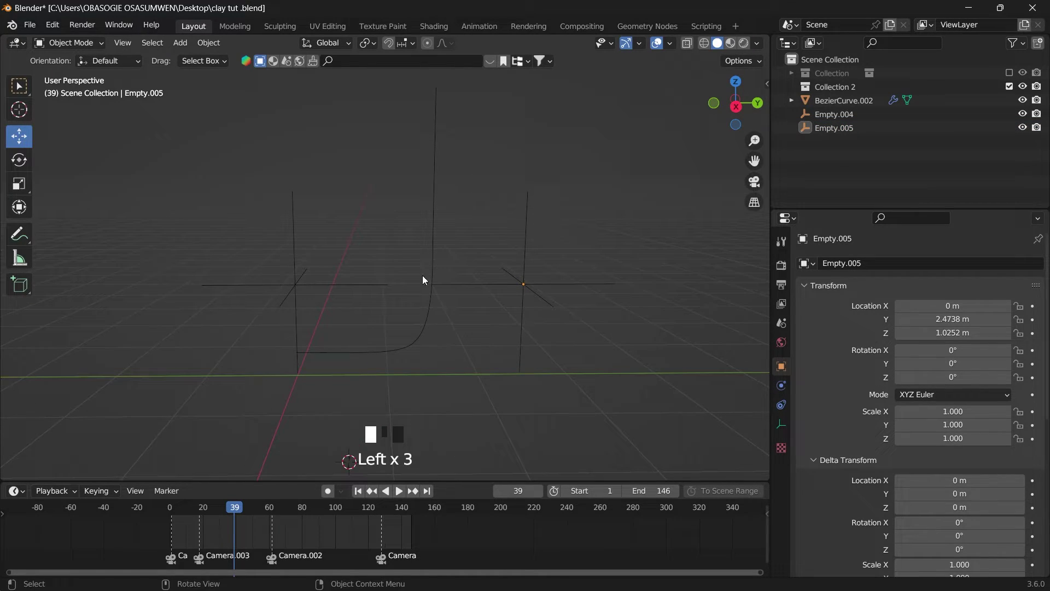
pyautogui.click(433, 242)
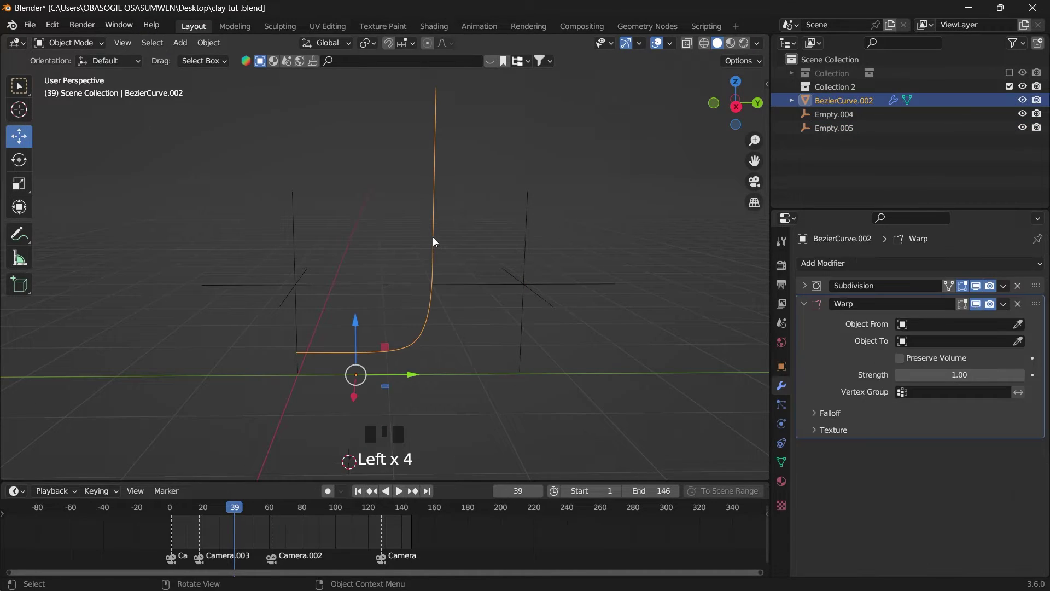
pyautogui.click(579, 278)
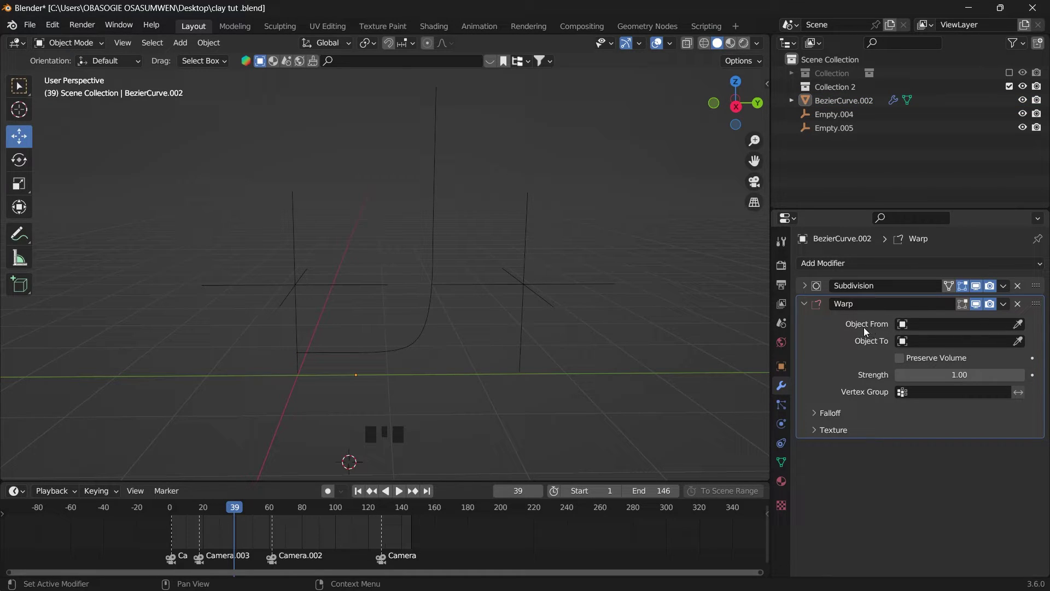
pyautogui.click(1017, 324)
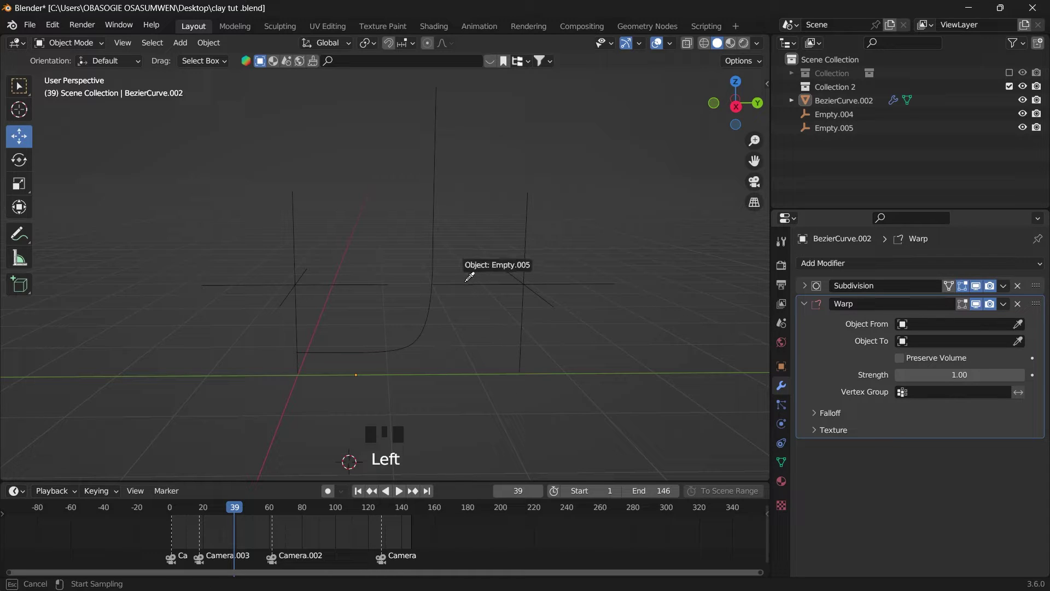
pyautogui.click(298, 274)
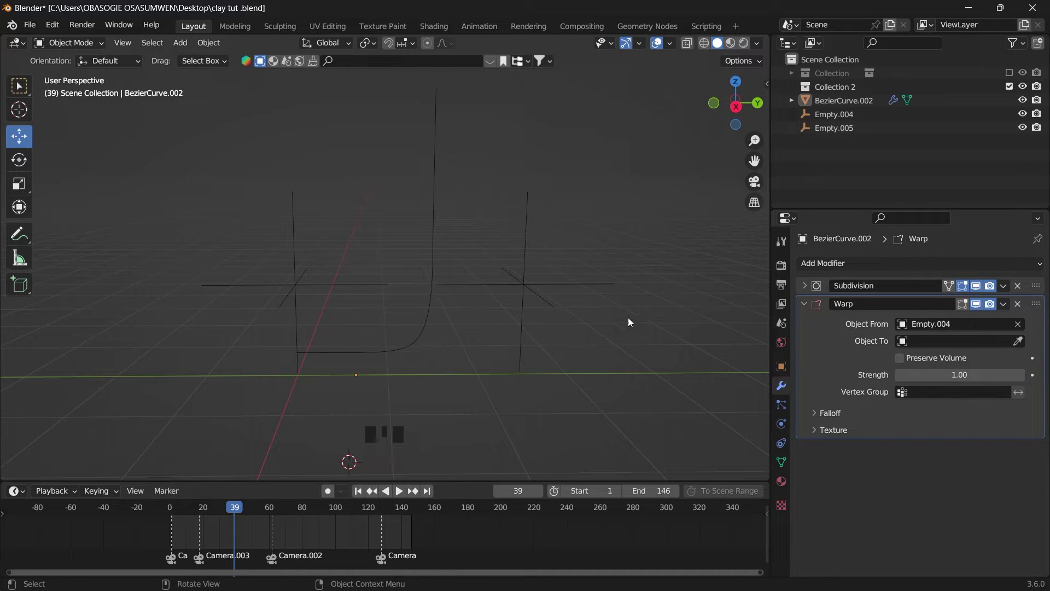
pyautogui.click(1018, 341)
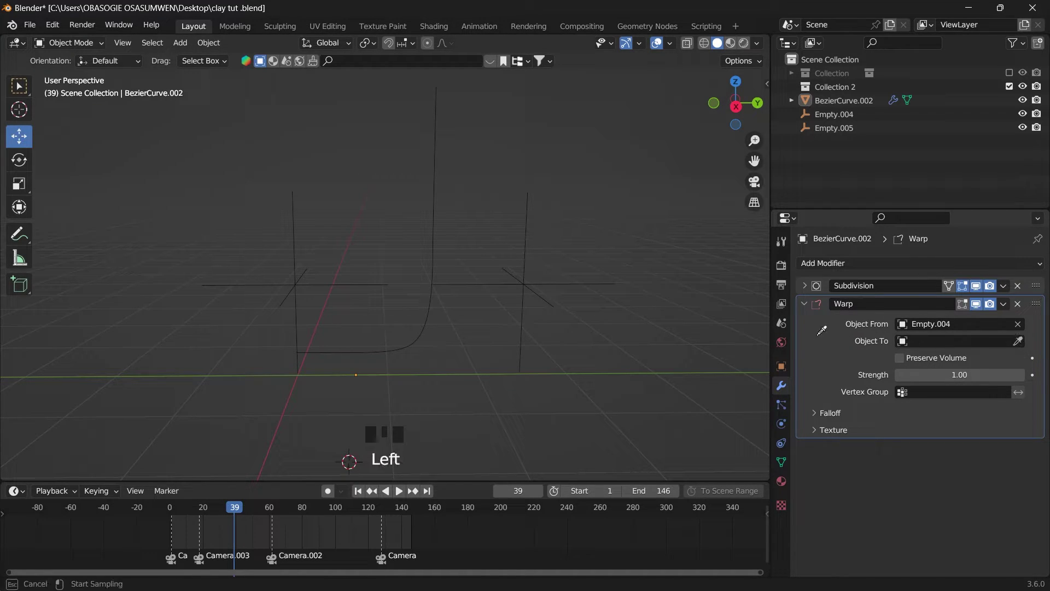
pyautogui.click(531, 285)
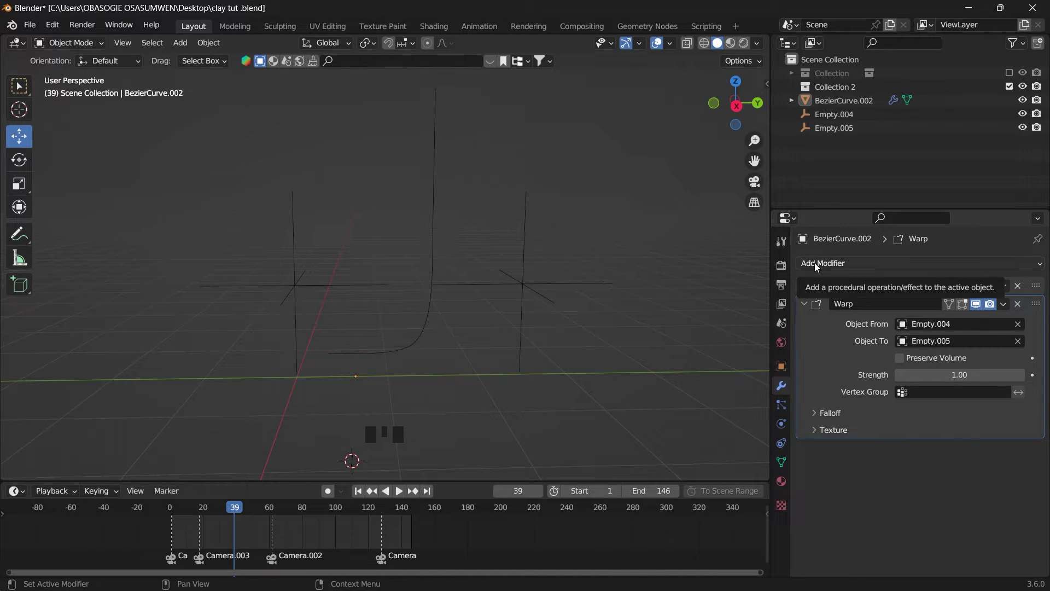
pyautogui.click(815, 262)
pyautogui.click(773, 463)
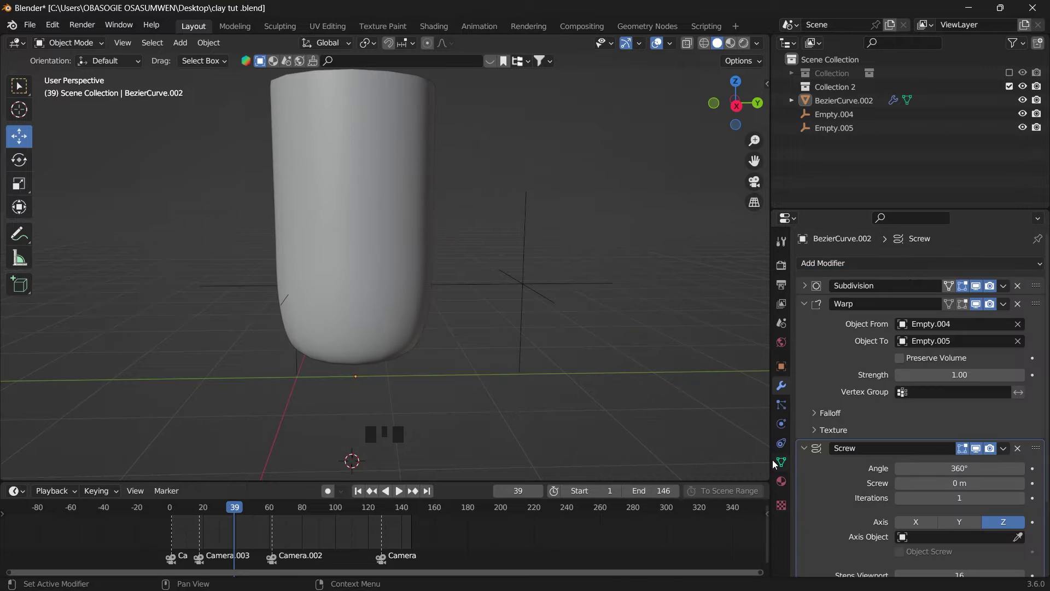
# Step: Delete the profile's upper vertices in Edit Mode to shorten the revolved cup, and select the remaining side vertices
pyautogui.press('Tab')
pyautogui.moveTo(382, 125); pyautogui.dragTo(457, 212)
pyautogui.press('x')
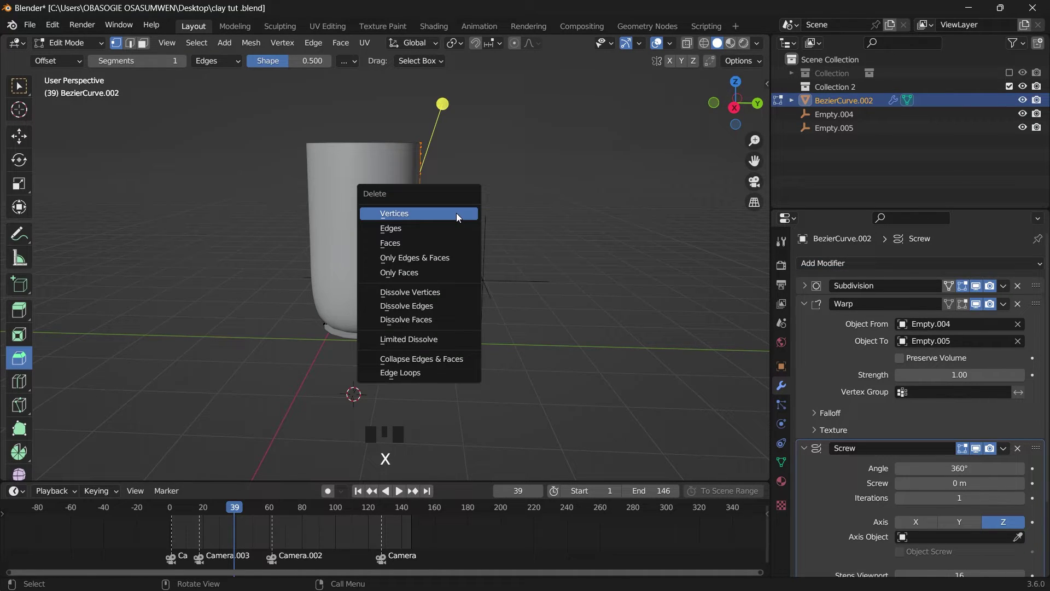
pyautogui.click(457, 213)
pyautogui.click(452, 214)
pyautogui.moveTo(453, 213); pyautogui.dragTo(400, 328)
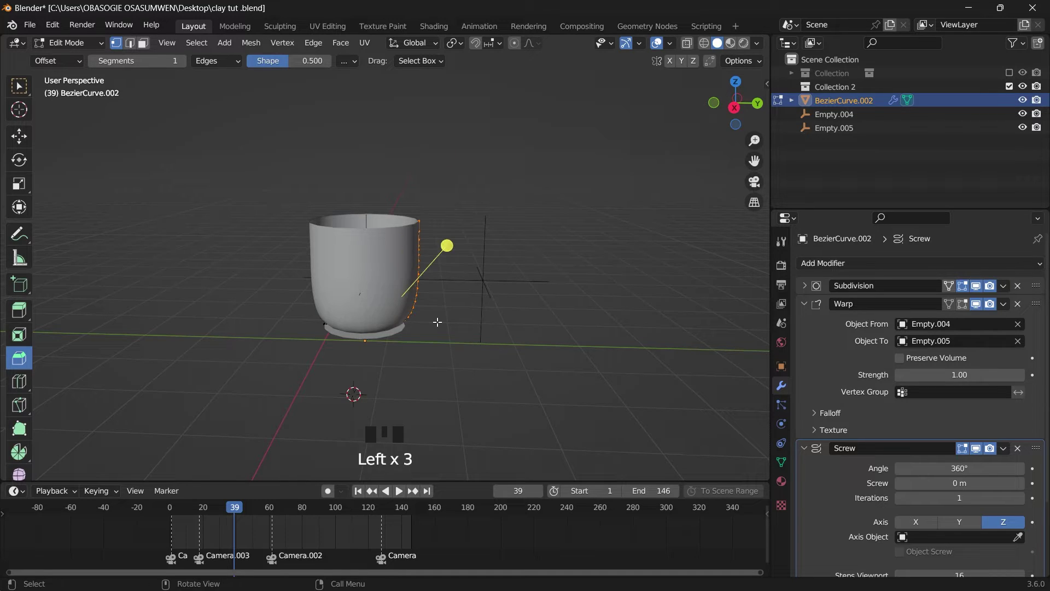
# Step: Move the profile's selected side vertices outward along Y to widen the cup, and return to Object Mode
pyautogui.click(19, 136)
pyautogui.moveTo(437, 305); pyautogui.dragTo(454, 306)
pyautogui.moveTo(454, 306); pyautogui.dragTo(457, 306)
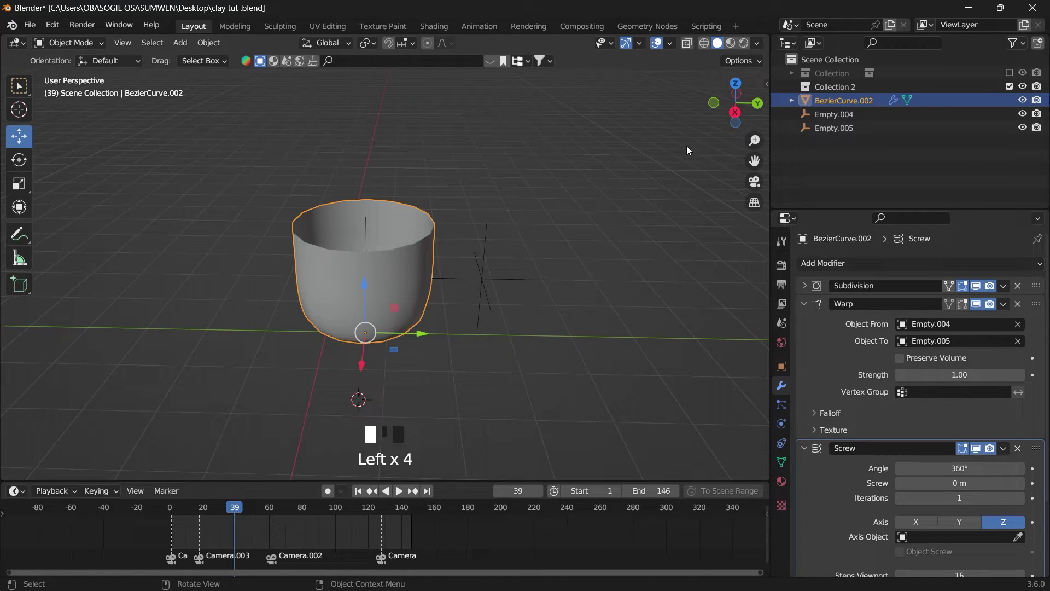
pyautogui.moveTo(732, 113); pyautogui.dragTo(732, 99)
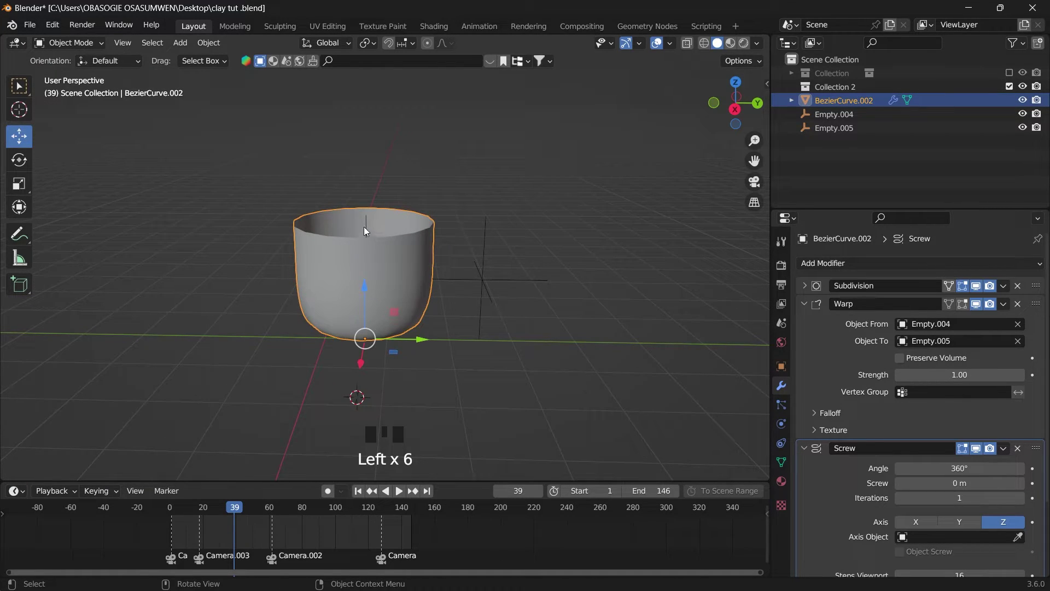
# Step: Try moving Empty.005 about 3.02 m in negative Y through the cup, and bring it back to the outer side
pyautogui.click(370, 246)
pyautogui.moveTo(416, 281); pyautogui.dragTo(437, 280)
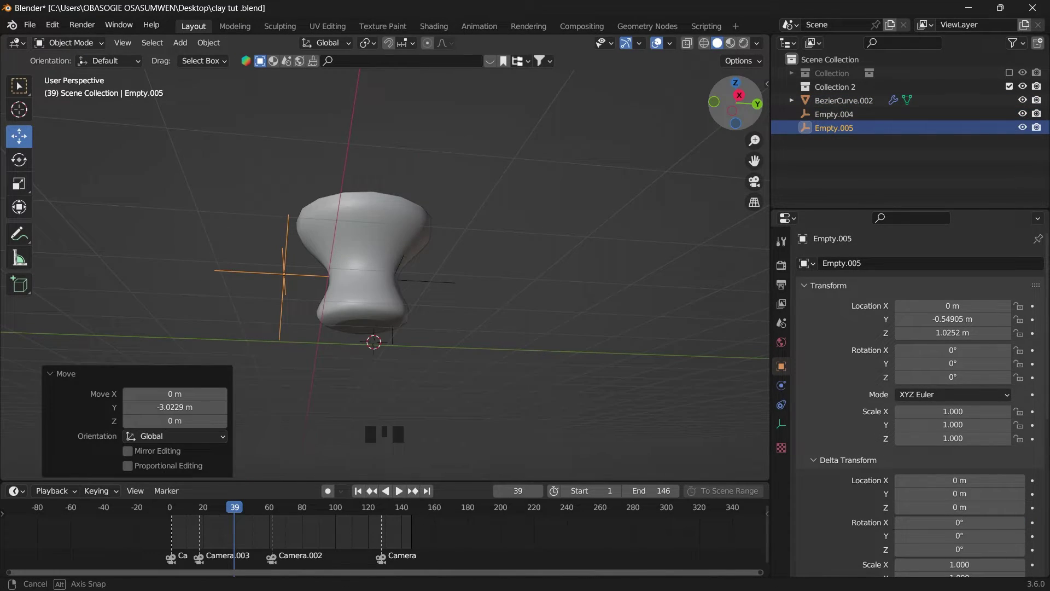
pyautogui.moveTo(377, 239); pyautogui.dragTo(379, 274, button='middle')
pyautogui.moveTo(336, 282); pyautogui.dragTo(481, 280)
# Step: Hide the Screw result in the viewport and place Empty.004 on the profile's side, with Empty.005 farther out along Y
pyautogui.click(975, 448)
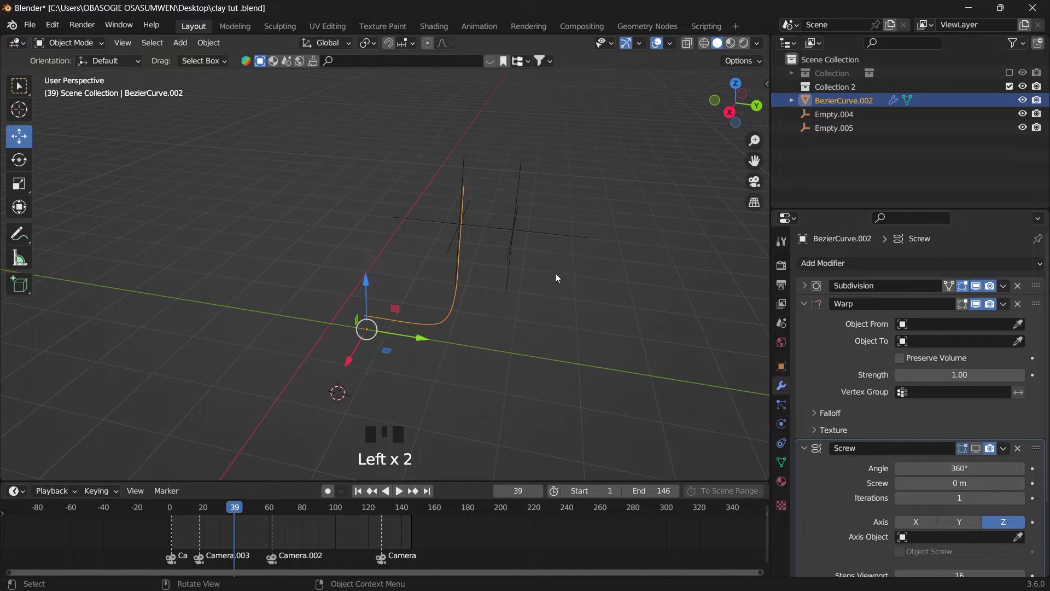
pyautogui.moveTo(725, 125); pyautogui.dragTo(731, 117)
pyautogui.scroll(2, 579, 179)
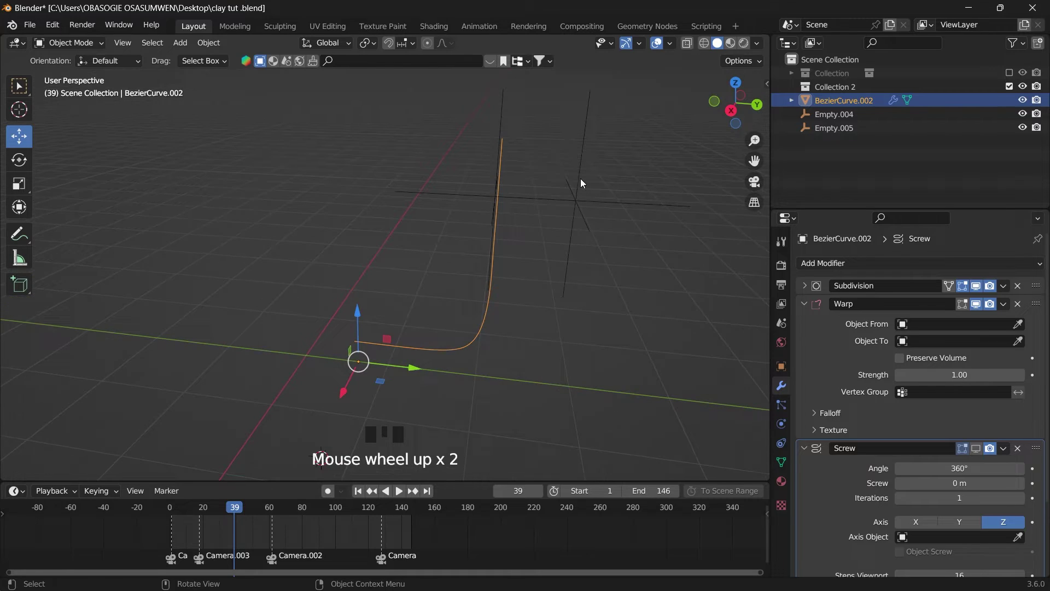
pyautogui.click(499, 198)
pyautogui.click(476, 193)
pyautogui.click(495, 198)
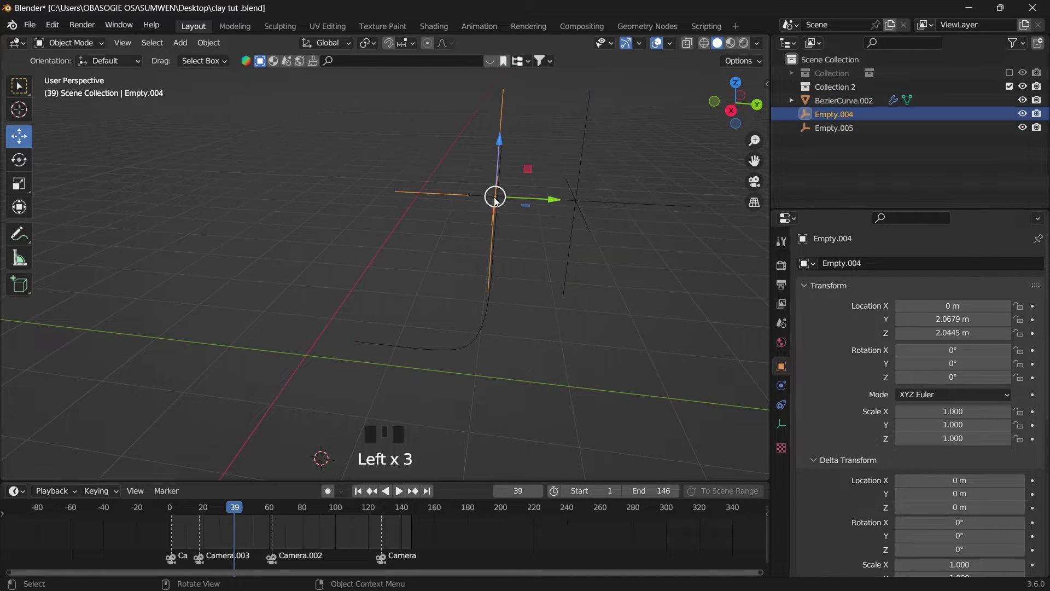
pyautogui.moveTo(536, 200); pyautogui.dragTo(601, 231)
pyautogui.click(573, 212)
pyautogui.scroll(-2, 615, 218)
# Step: Pick Empty.004 as the start object and Empty.005 as the end object of the profile's Warp modifier
pyautogui.click(493, 163)
pyautogui.scroll(3, 560, 188)
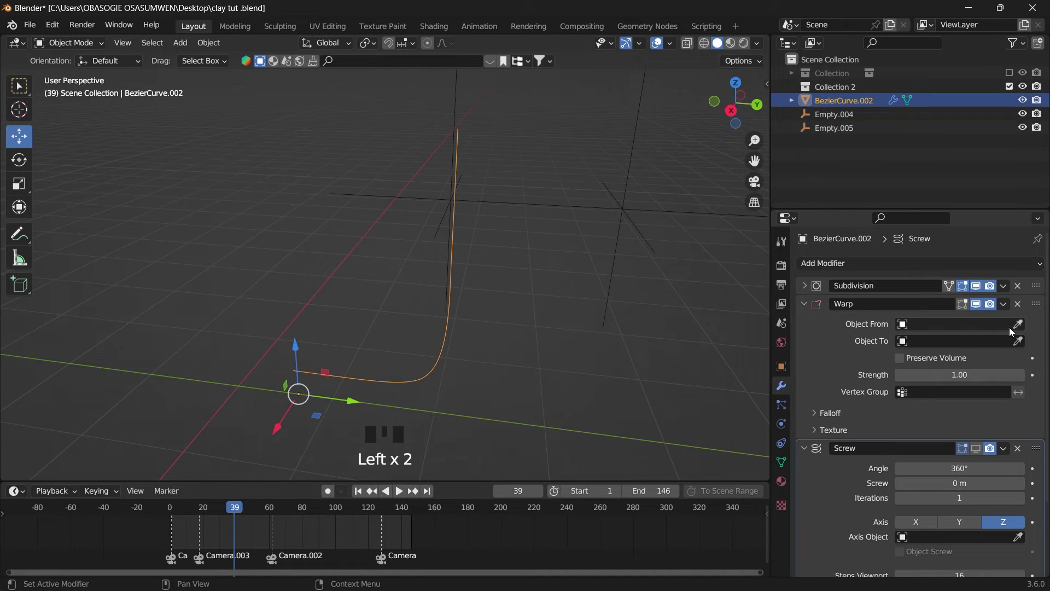
pyautogui.click(1018, 324)
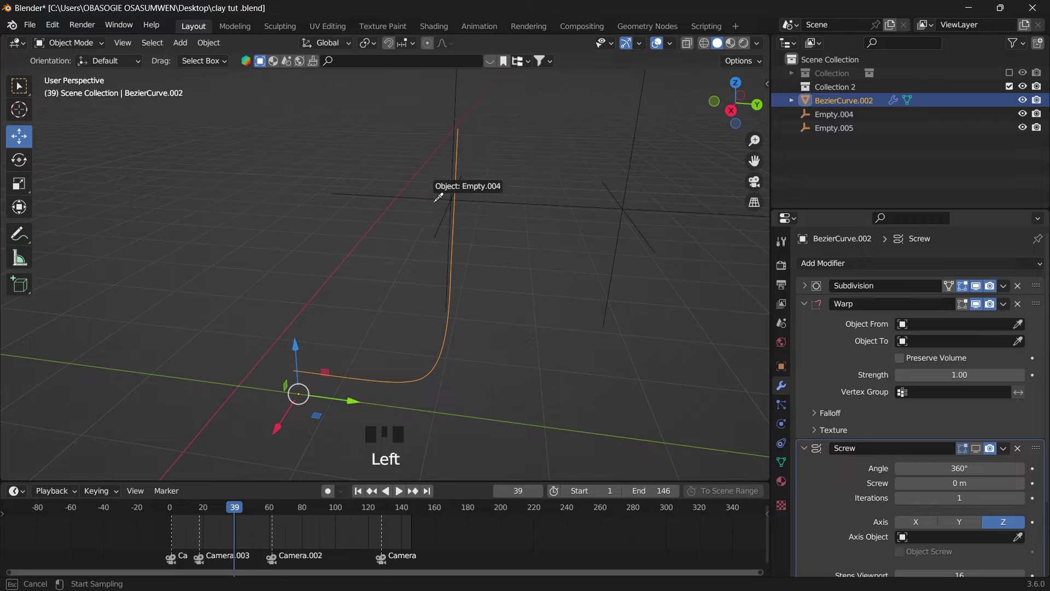
pyautogui.click(432, 201)
pyautogui.click(1018, 341)
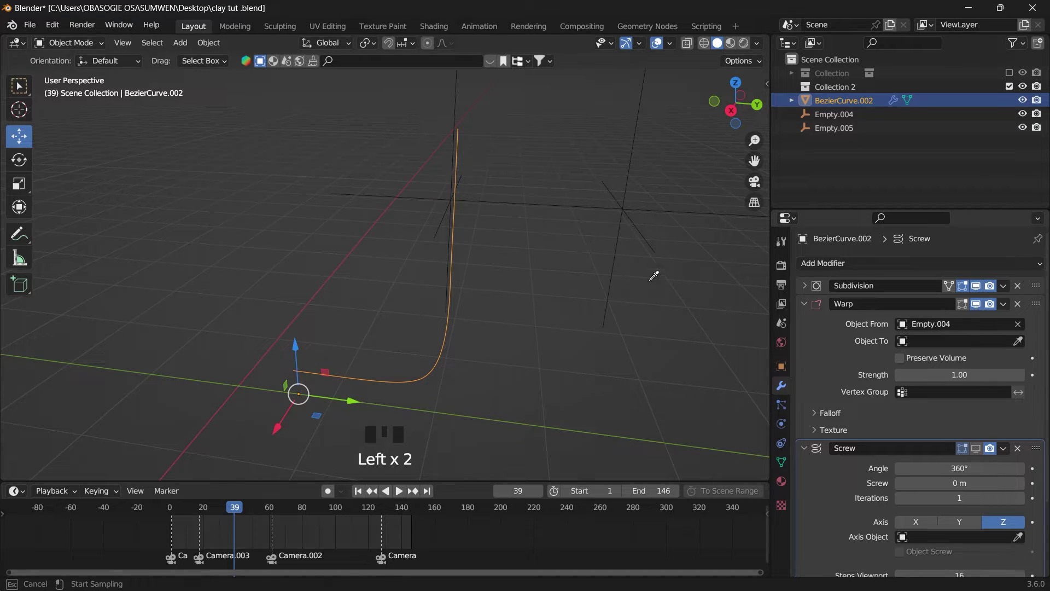
pyautogui.click(619, 213)
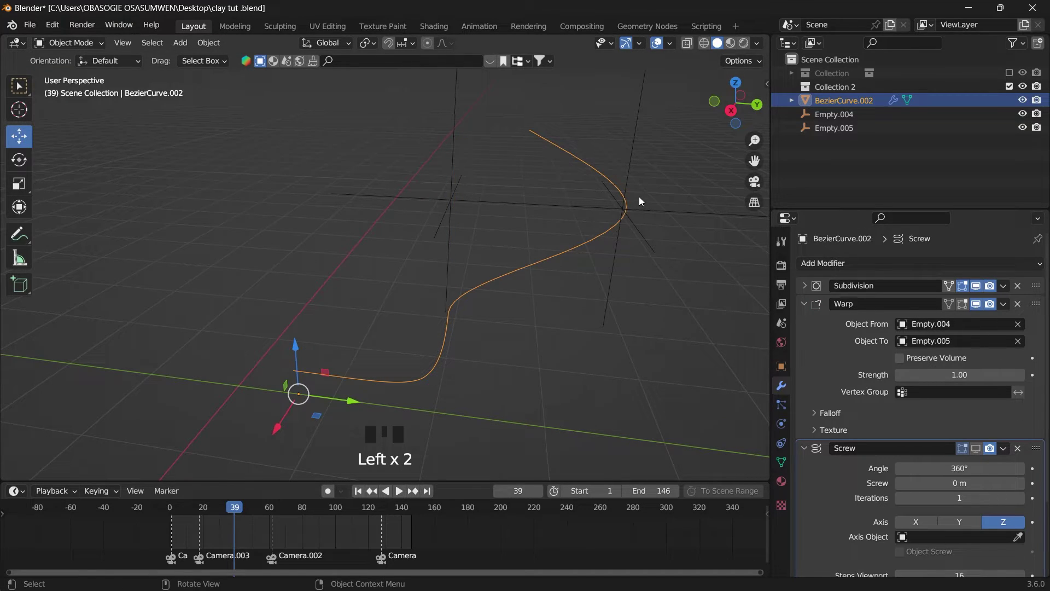
# Step: Turn the Screw modifier's viewport display back on and move Empty.004 inward along Y to about 0.74 m
pyautogui.scroll(-3, 634, 176)
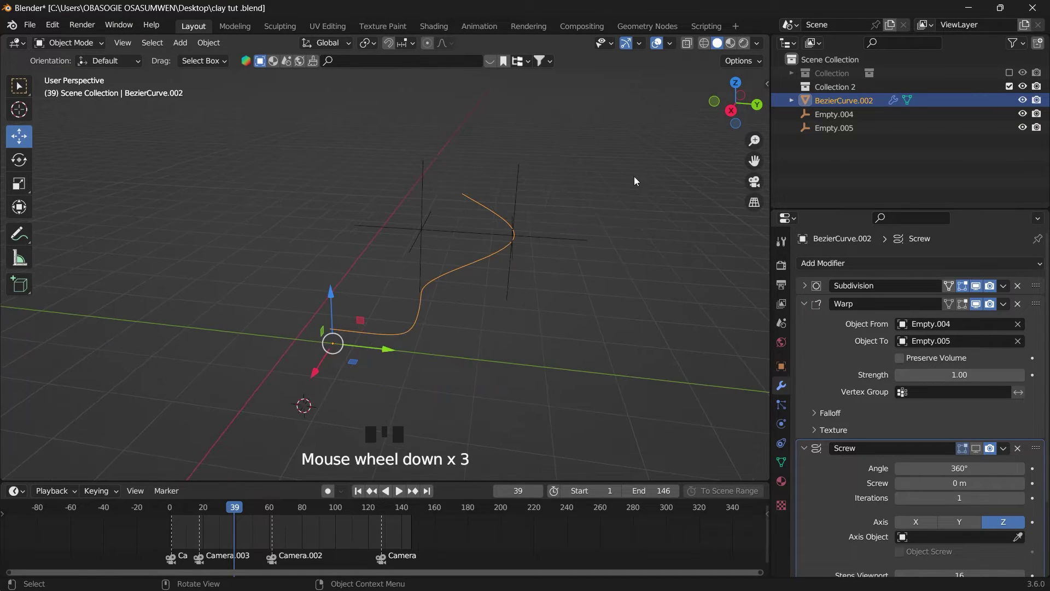
pyautogui.click(976, 449)
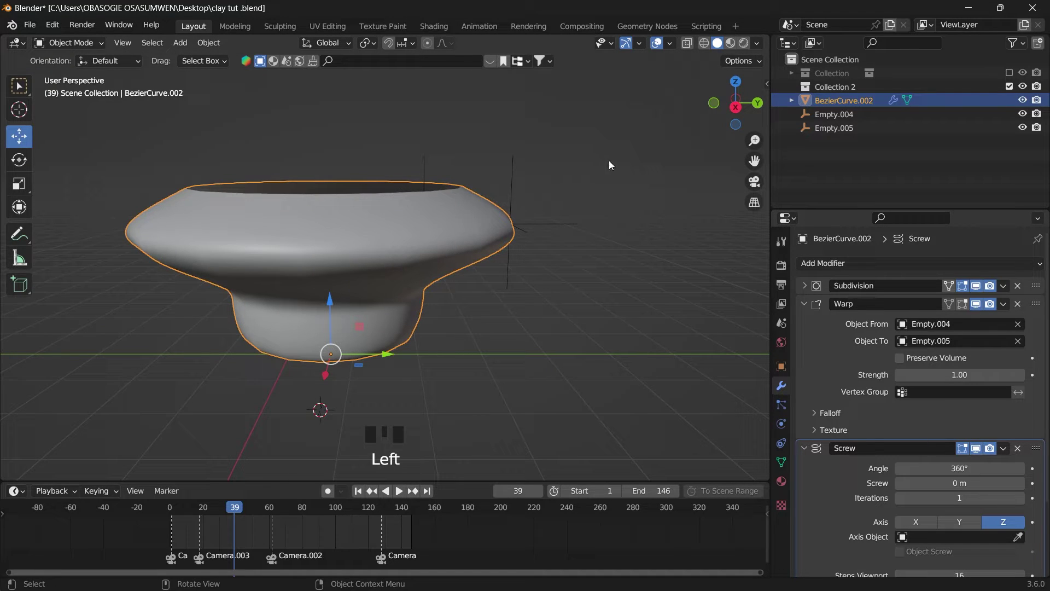
pyautogui.moveTo(736, 104); pyautogui.dragTo(725, 164)
pyautogui.click(423, 181)
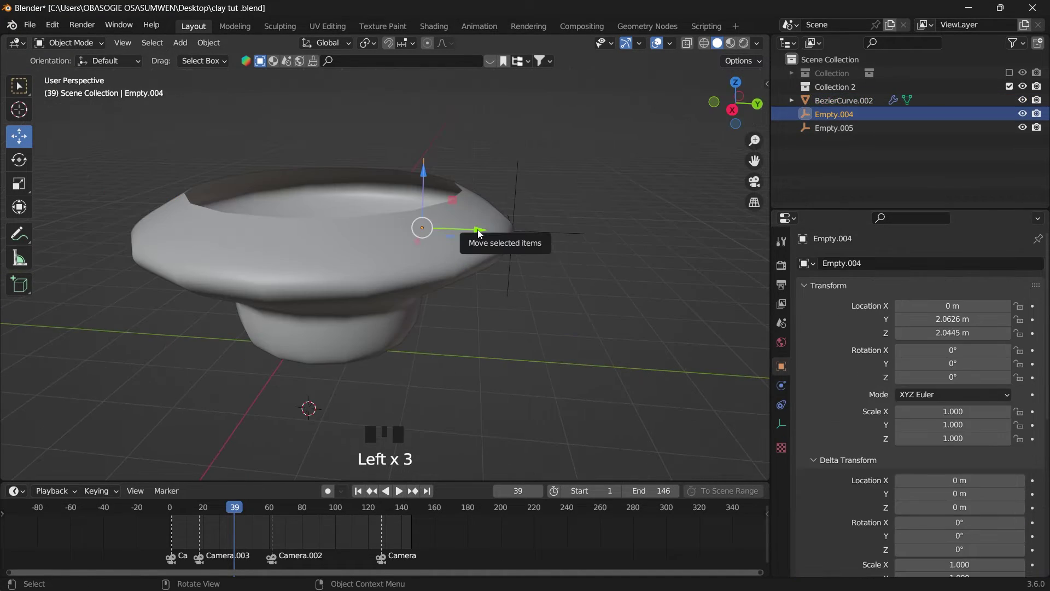
pyautogui.moveTo(478, 230); pyautogui.dragTo(427, 232)
pyautogui.click(513, 235)
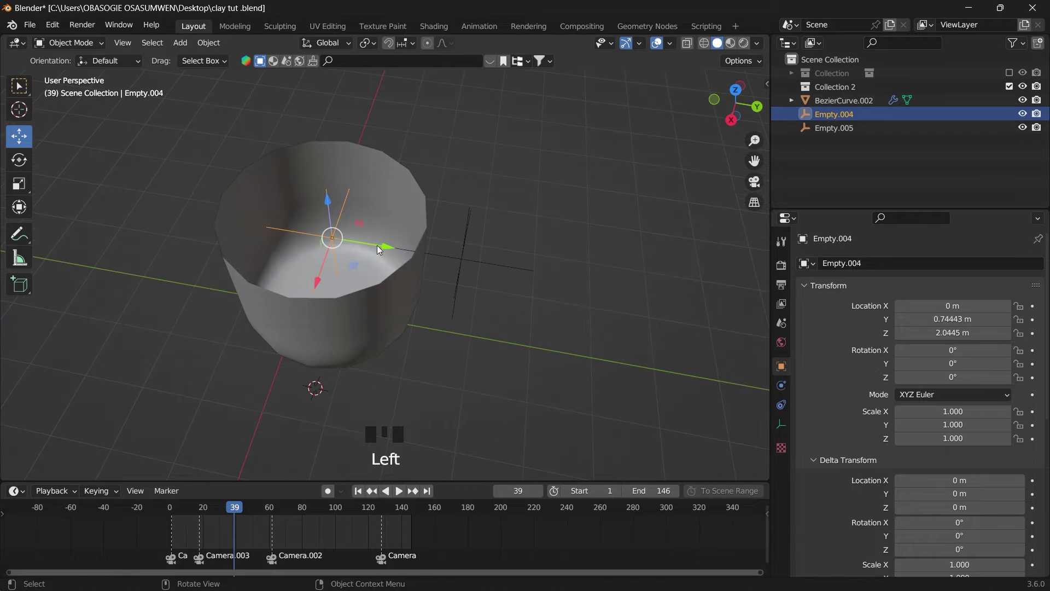
# Step: Reposition the empties along Y, with Empty.005 inside the neck at about 0.80 m and Empty.004 outside at about 2.61 m
pyautogui.moveTo(377, 246)
pyautogui.mouseDown()
pyautogui.moveTo(249, 242)
pyautogui.moveTo(584, 249)
pyautogui.moveTo(369, 256)
pyautogui.mouseUp()
pyautogui.click(466, 237)
pyautogui.moveTo(734, 105); pyautogui.dragTo(750, 64)
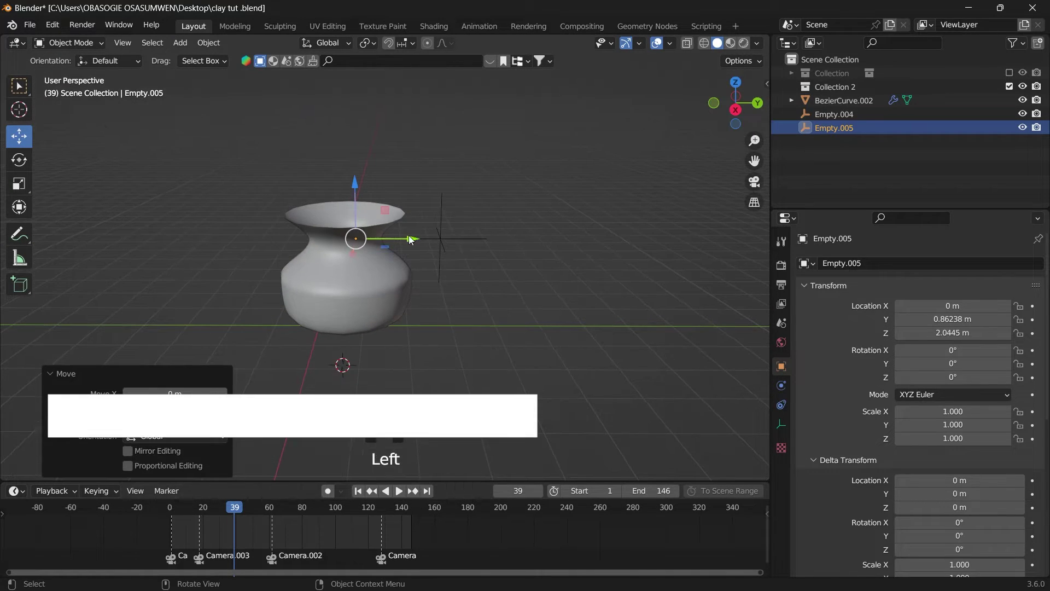
pyautogui.moveTo(411, 239); pyautogui.dragTo(408, 239)
pyautogui.moveTo(359, 188); pyautogui.dragTo(353, 207)
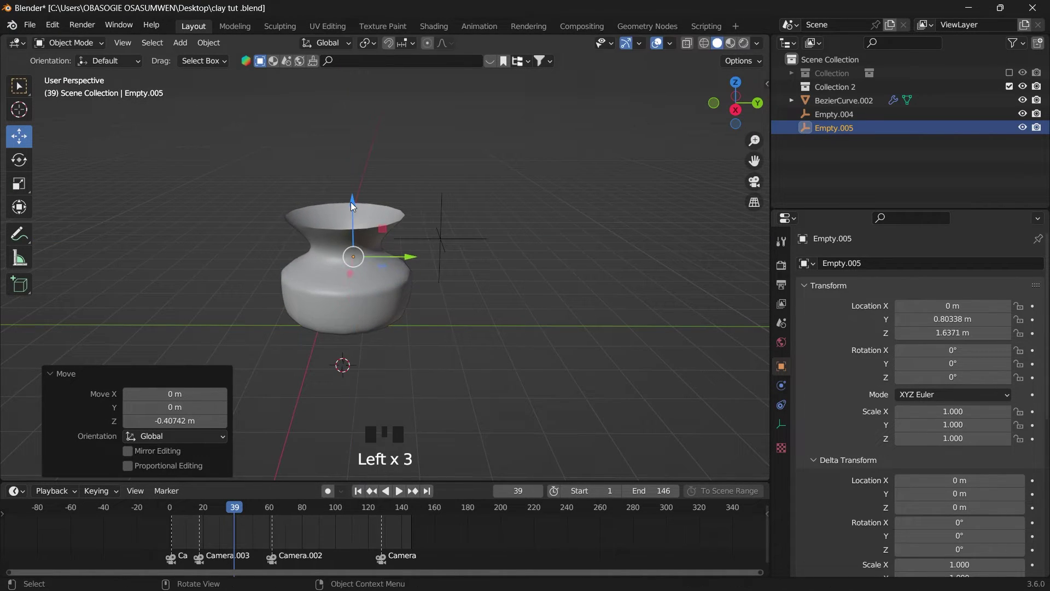
pyautogui.hotkey('ctrl', 'z')
pyautogui.click(441, 238)
pyautogui.moveTo(487, 236); pyautogui.dragTo(481, 239)
# Step: Try lowering Empty.005 on its own along the Z axis
pyautogui.scroll(2, 410, 219)
pyautogui.click(341, 190)
pyautogui.moveTo(337, 174); pyautogui.dragTo(339, 198)
pyautogui.hotkey('ctrl', 'z')
# Step: Select both empties and move them together along Z to a height of about 2.13 m
pyautogui.keyDown('shift'); pyautogui.click(432, 218); pyautogui.keyUp('shift')
pyautogui.moveTo(401, 175); pyautogui.dragTo(405, 218)
pyautogui.moveTo(736, 113); pyautogui.dragTo(737, 104)
pyautogui.moveTo(400, 212); pyautogui.dragTo(400, 189)
pyautogui.moveTo(399, 189); pyautogui.dragTo(399, 160)
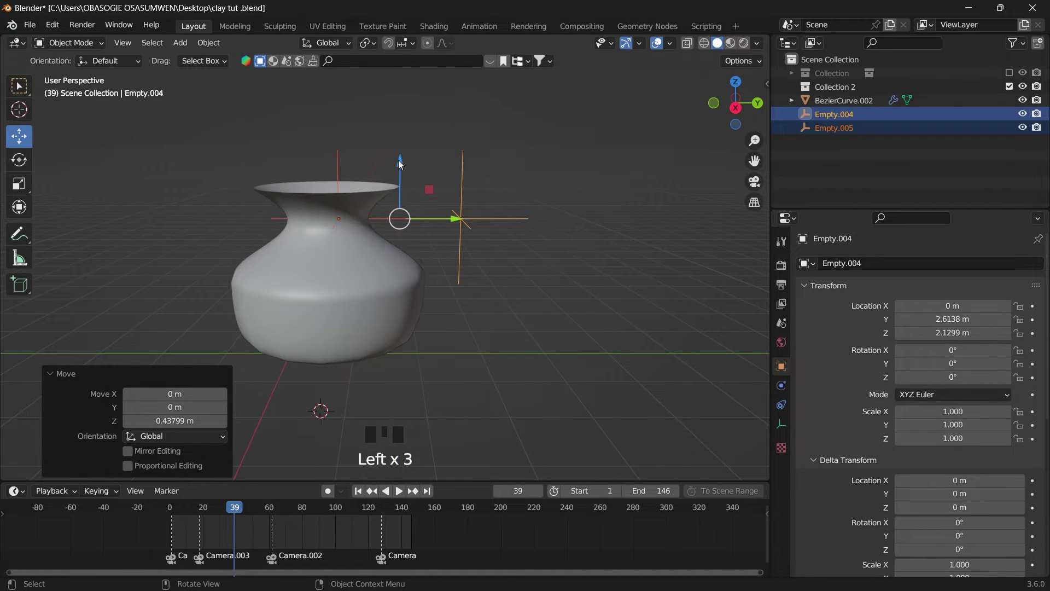
# Step: Move Empty.004 to about 2.63 m on Y and adjust both empties' heights so Empty.004 sits slightly above Empty.005
pyautogui.click(508, 218)
pyautogui.moveTo(514, 218)
pyautogui.mouseDown()
pyautogui.moveTo(496, 218)
pyautogui.moveTo(516, 218)
pyautogui.mouseUp()
pyautogui.moveTo(464, 164); pyautogui.dragTo(464, 138)
pyautogui.click(339, 164)
pyautogui.moveTo(338, 163); pyautogui.dragTo(399, 175)
pyautogui.keyDown('shift'); pyautogui.click(463, 174); pyautogui.keyUp('shift')
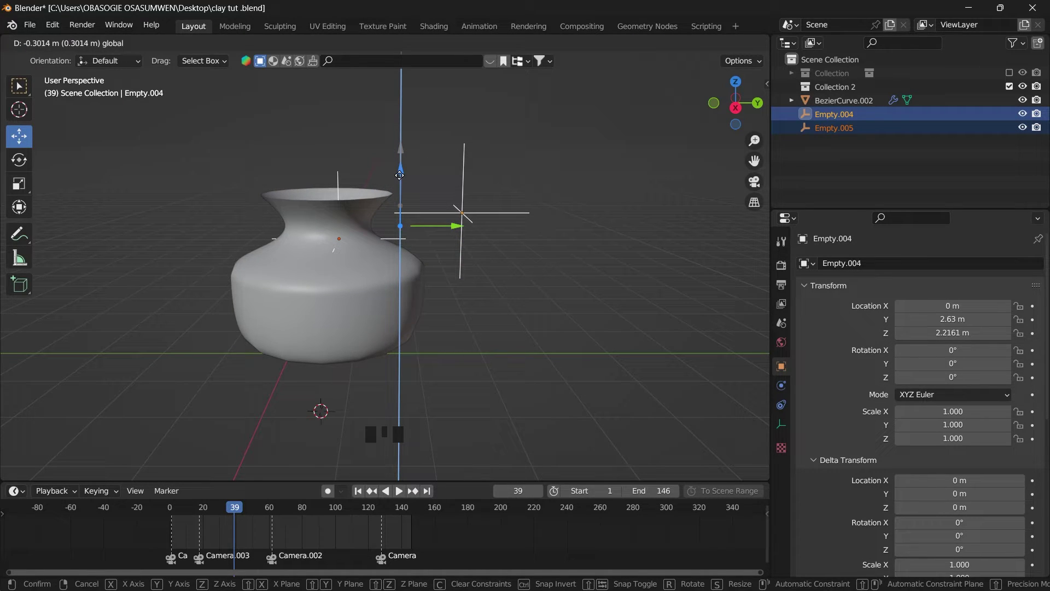
pyautogui.moveTo(400, 175); pyautogui.dragTo(400, 176)
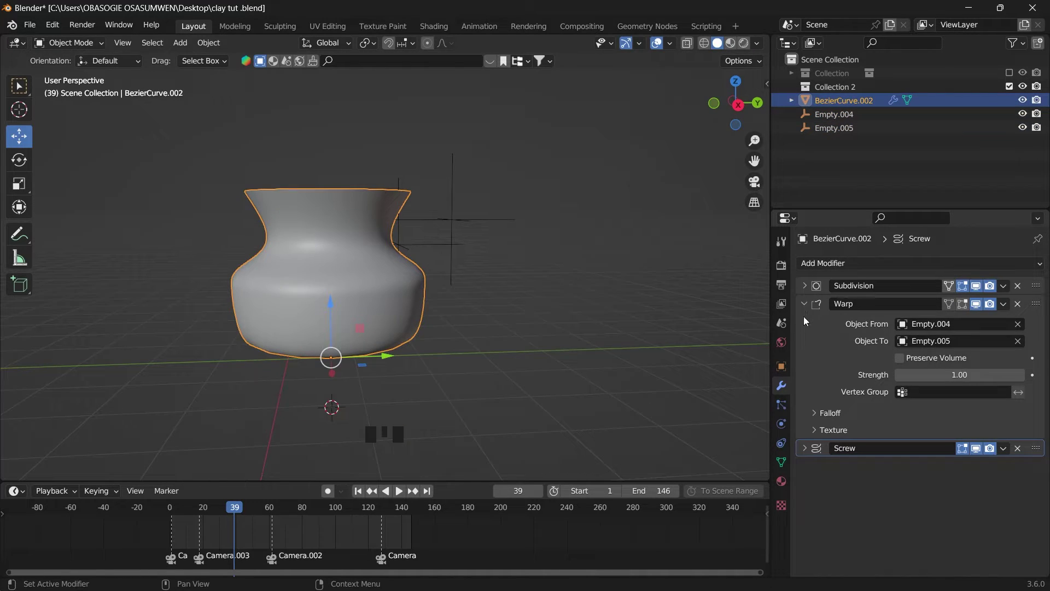
# Step: Add a Solidify modifier with 0.03 m thickness to the vase and shade it smooth with Auto Smooth at 30°
pyautogui.moveTo(731, 112); pyautogui.dragTo(729, 124)
pyautogui.click(832, 266)
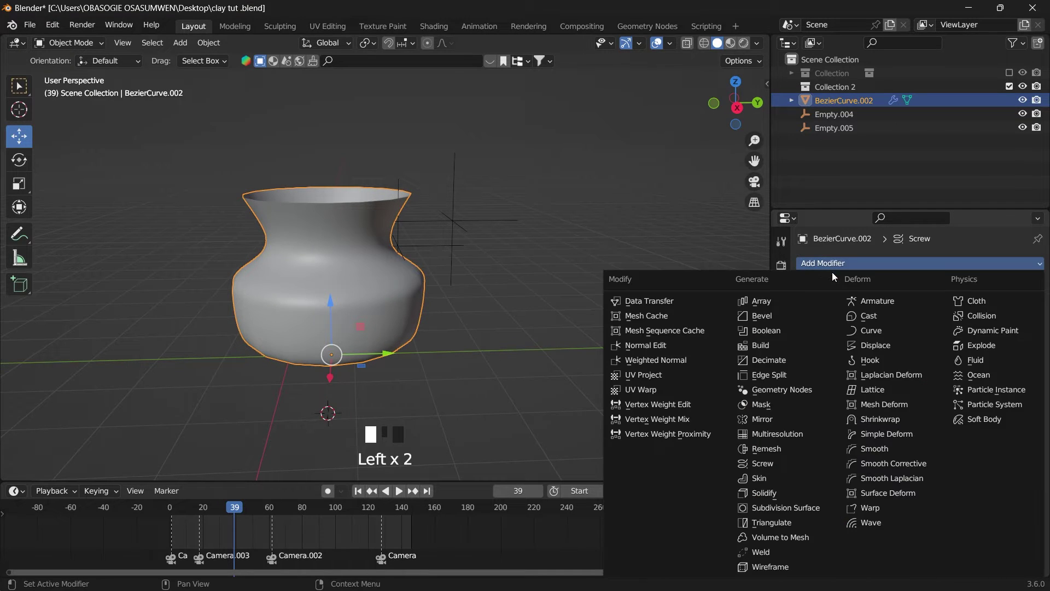
pyautogui.click(787, 500)
pyautogui.scroll(-5, 837, 498)
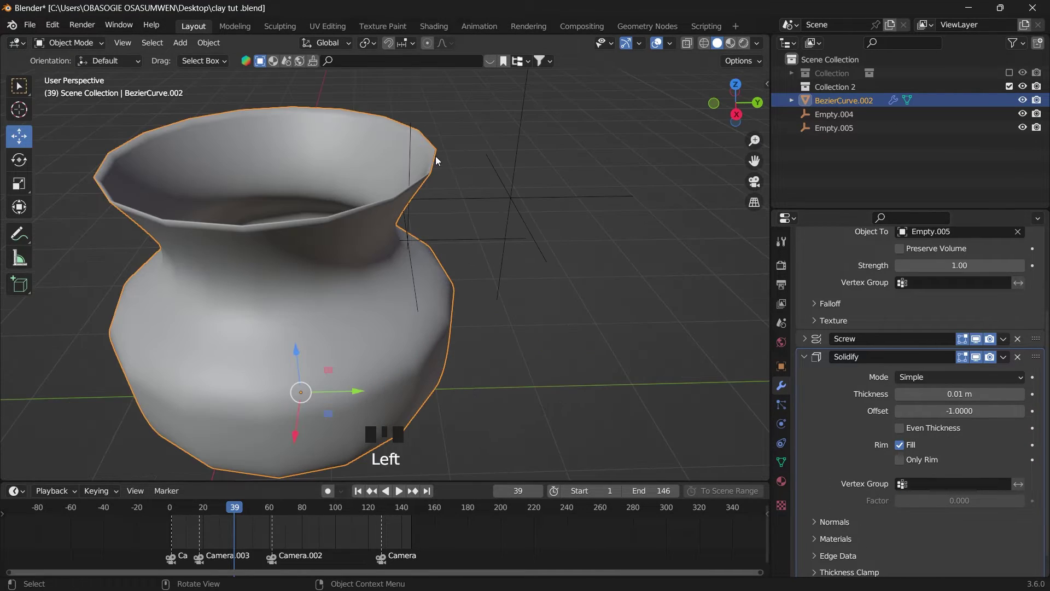
pyautogui.moveTo(954, 393); pyautogui.dragTo(979, 393)
# Step: Add a Displace modifier to the vase and create a new texture for it
pyautogui.scroll(8, 839, 269)
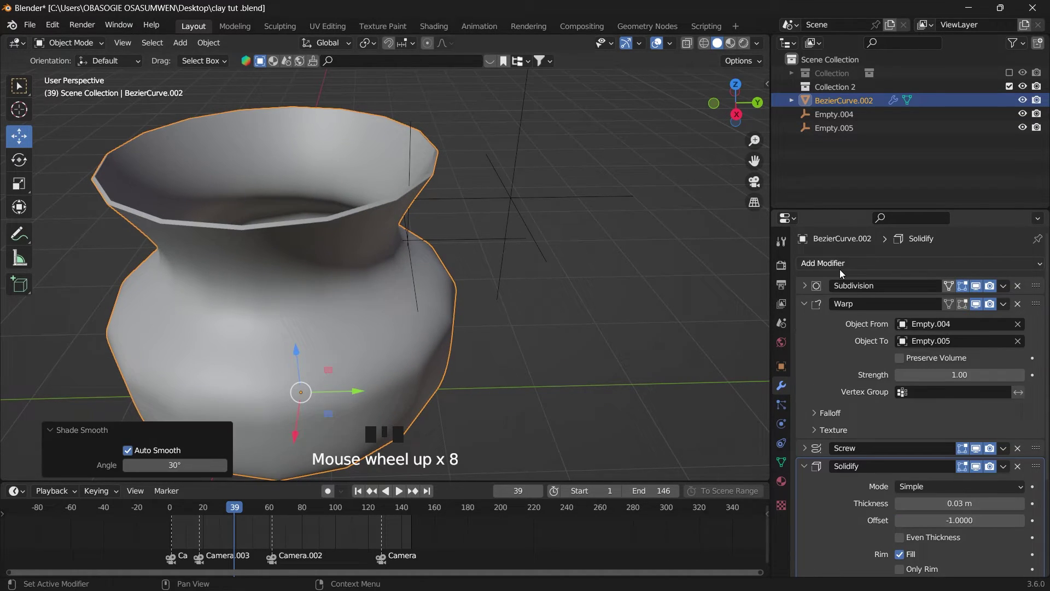
pyautogui.click(844, 263)
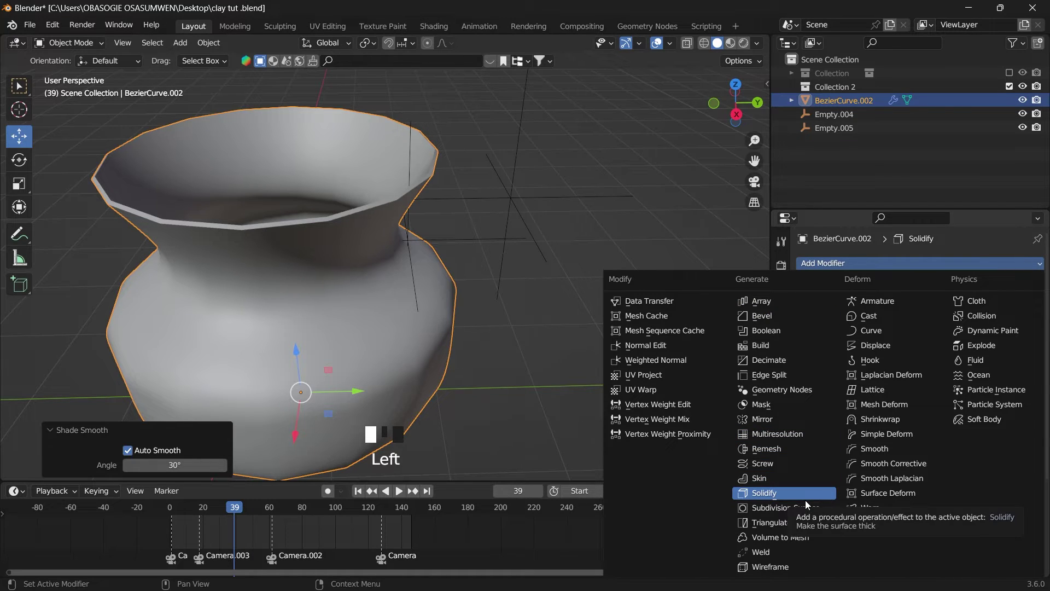
pyautogui.click(887, 345)
pyautogui.scroll(-7, 878, 454)
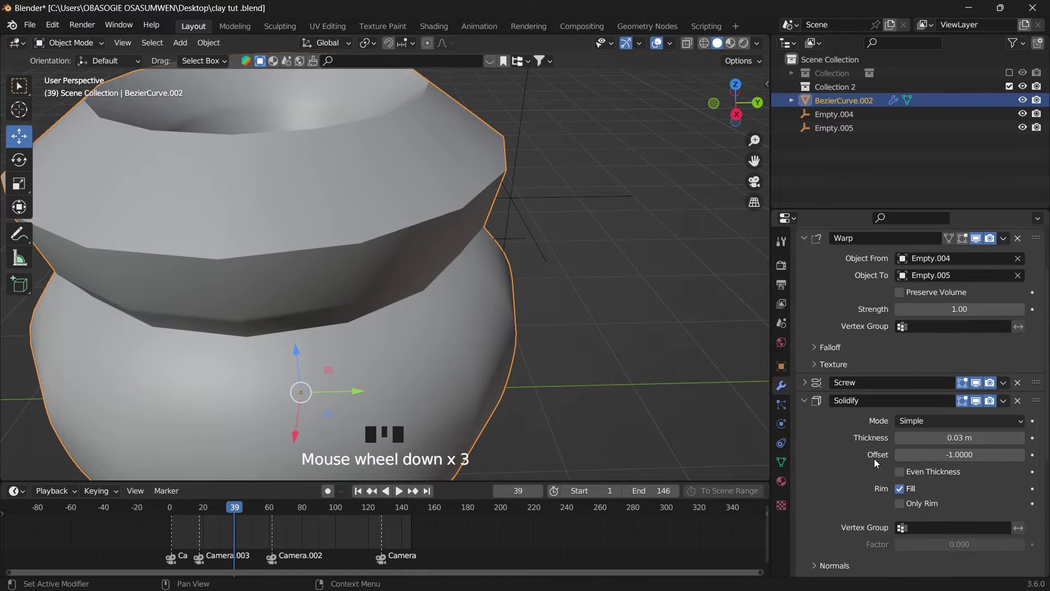
pyautogui.moveTo(735, 103); pyautogui.dragTo(723, 115)
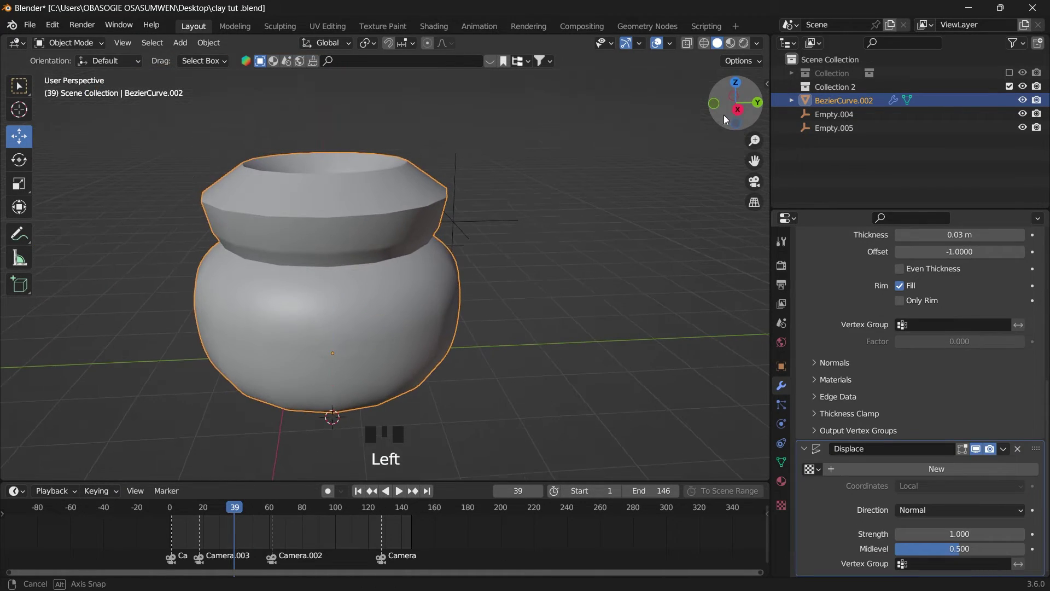
pyautogui.click(845, 468)
pyautogui.scroll(-6, 797, 481)
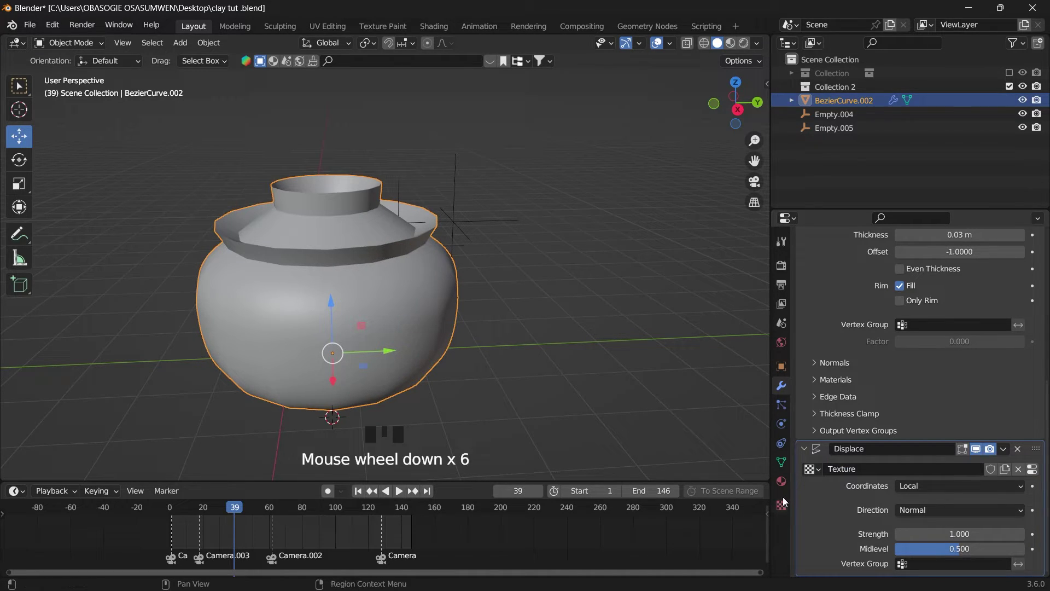
# Step: Change the Displace texture to Musgrave and reduce its size to about 0.07
pyautogui.click(808, 288)
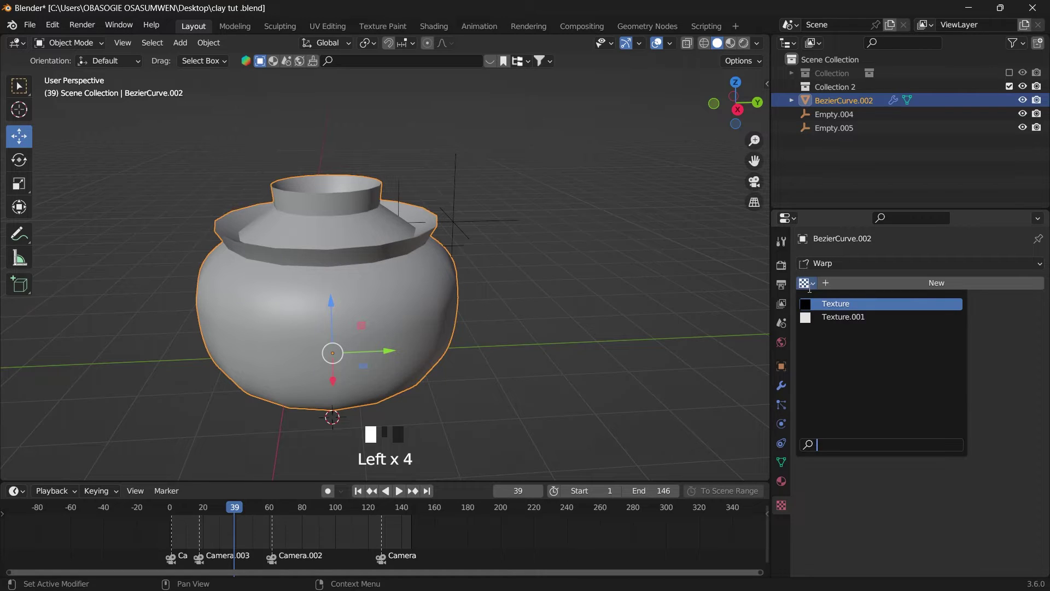
pyautogui.click(830, 266)
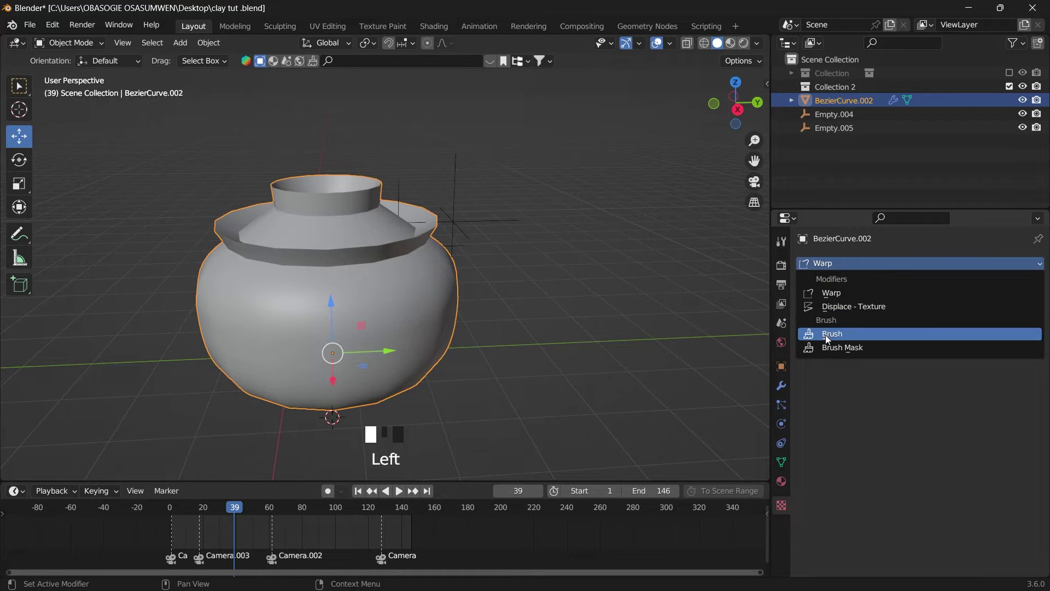
pyautogui.click(834, 306)
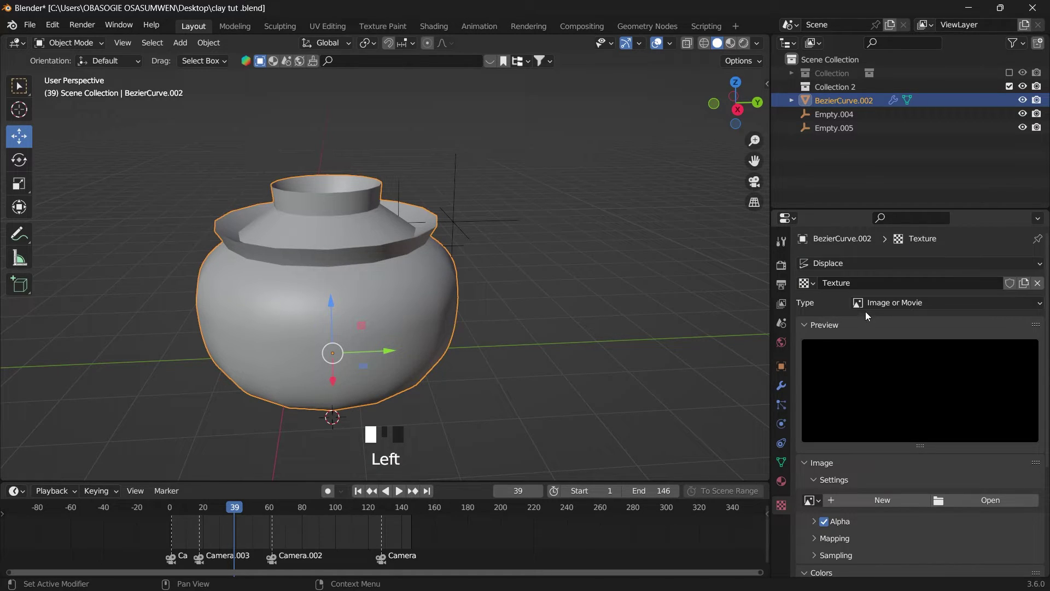
pyautogui.click(894, 304)
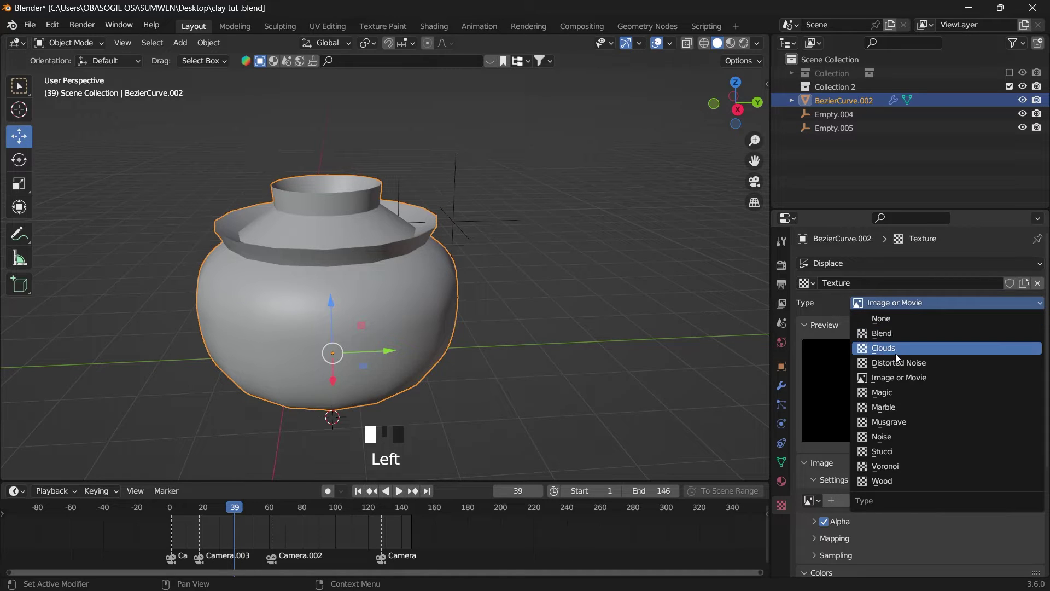
pyautogui.click(893, 421)
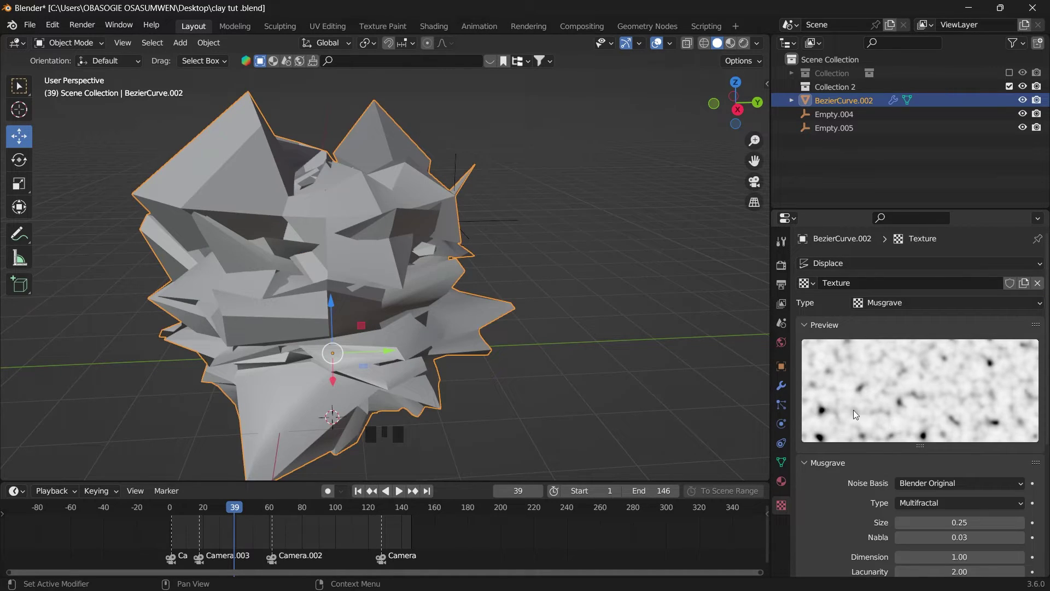
pyautogui.scroll(-5, 864, 482)
pyautogui.moveTo(962, 413); pyautogui.dragTo(932, 413)
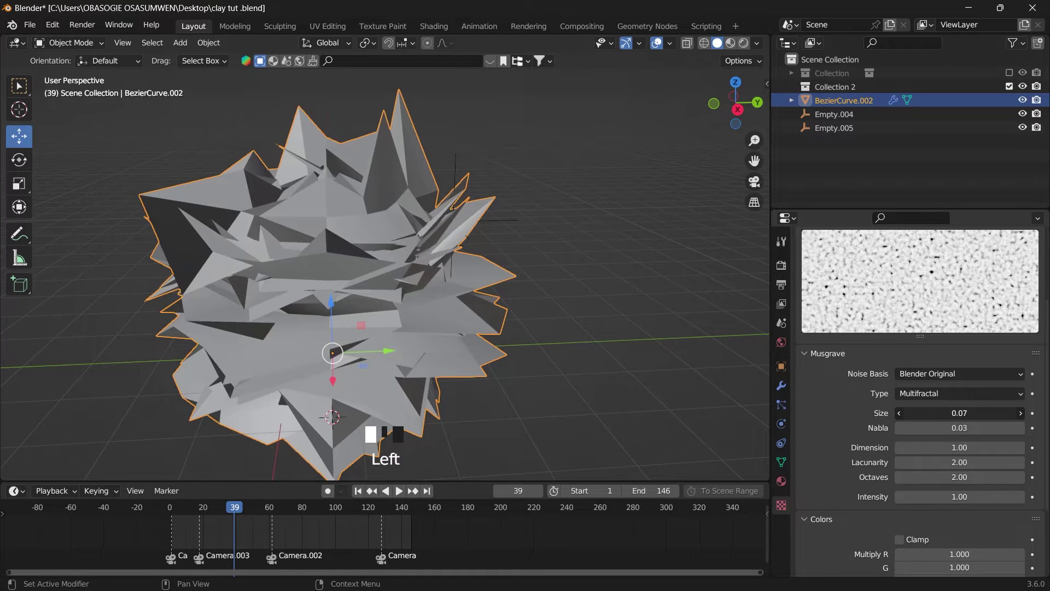
# Step: Reduce the Displace modifier's strength to about 0.2
pyautogui.click(781, 385)
pyautogui.scroll(-9, 839, 399)
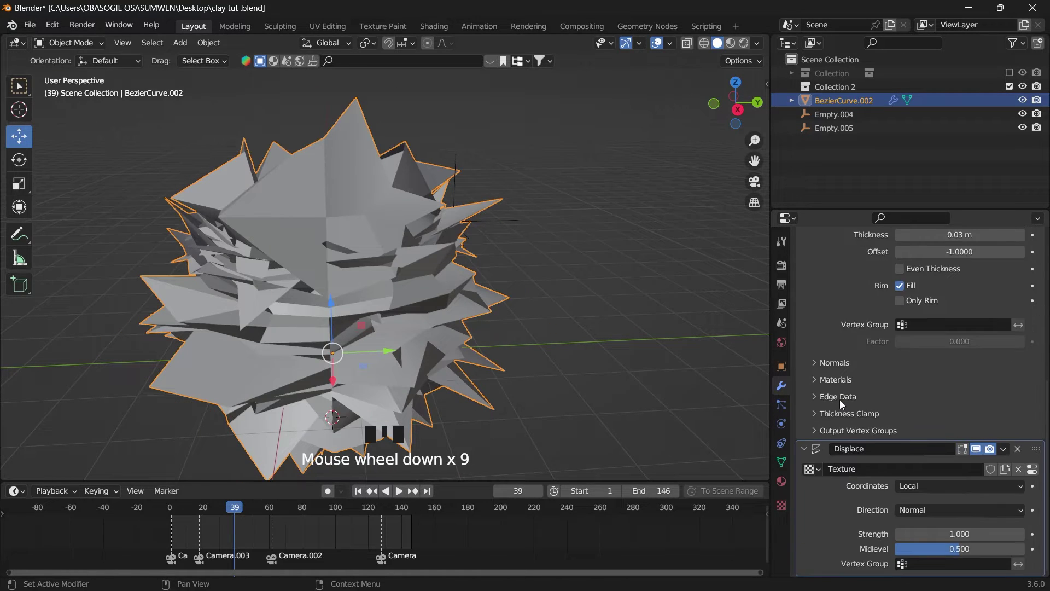
pyautogui.scroll(-6, 847, 430)
pyautogui.moveTo(959, 533); pyautogui.dragTo(932, 533)
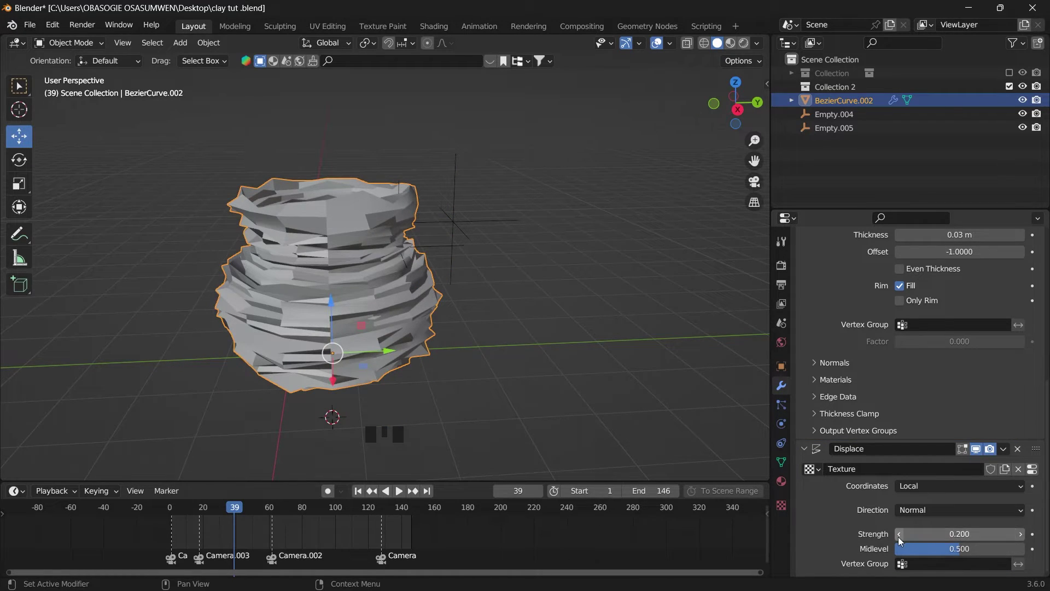
pyautogui.scroll(7, 844, 297)
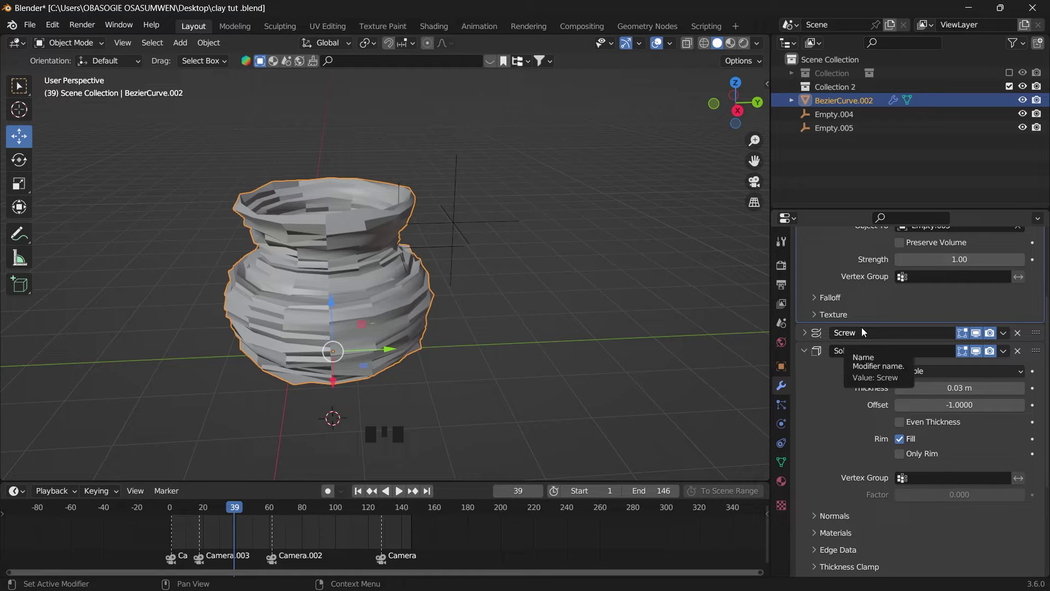
# Step: Add a second Subdivision Surface modifier after the vase's Displace modifier and set its viewport level to 2
pyautogui.scroll(6, 893, 333)
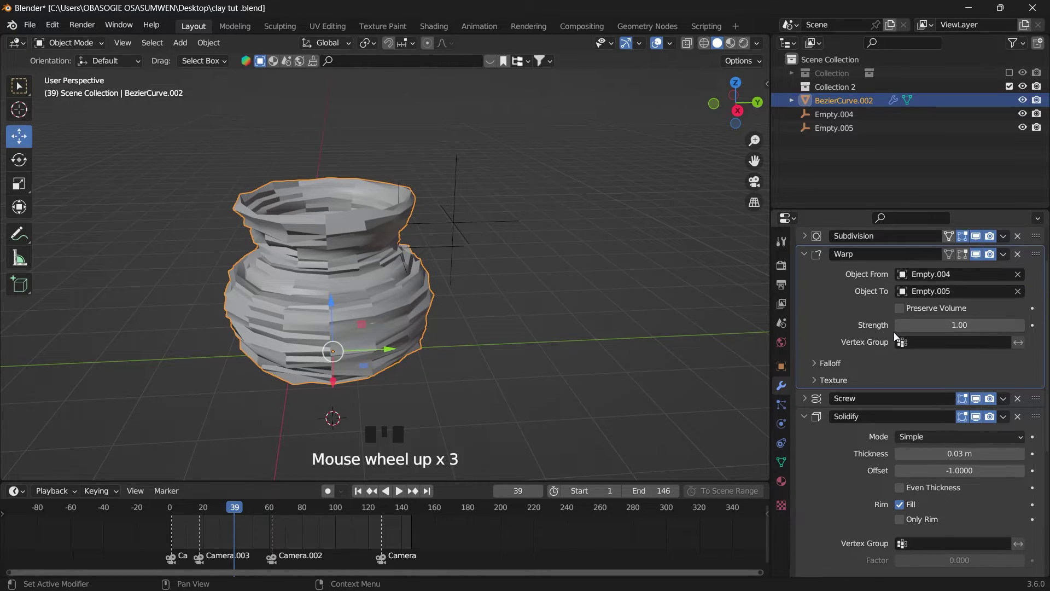
pyautogui.click(842, 263)
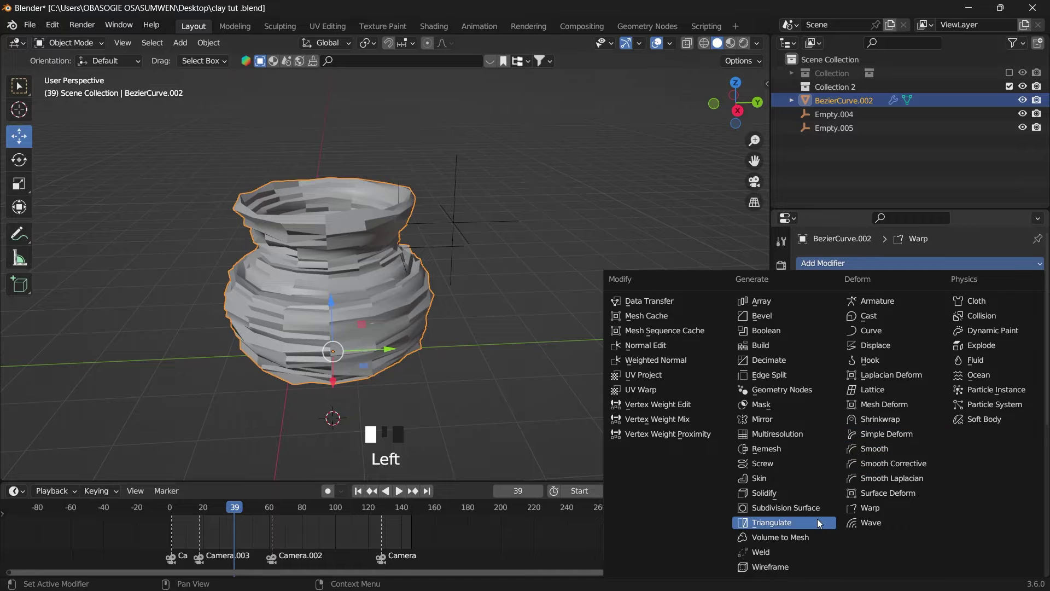
pyautogui.click(785, 508)
pyautogui.scroll(-20, 902, 473)
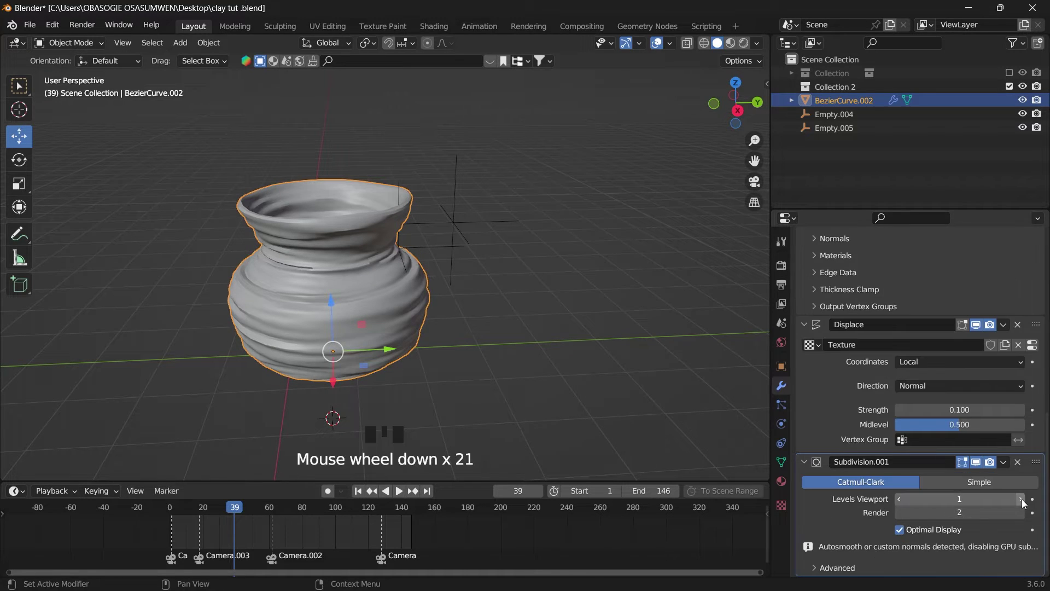
pyautogui.click(1021, 499)
pyautogui.moveTo(731, 127); pyautogui.dragTo(716, 123)
# Step: Try a Displace strength of 0.02 on the vase and settle on 0.03
pyautogui.click(916, 410)
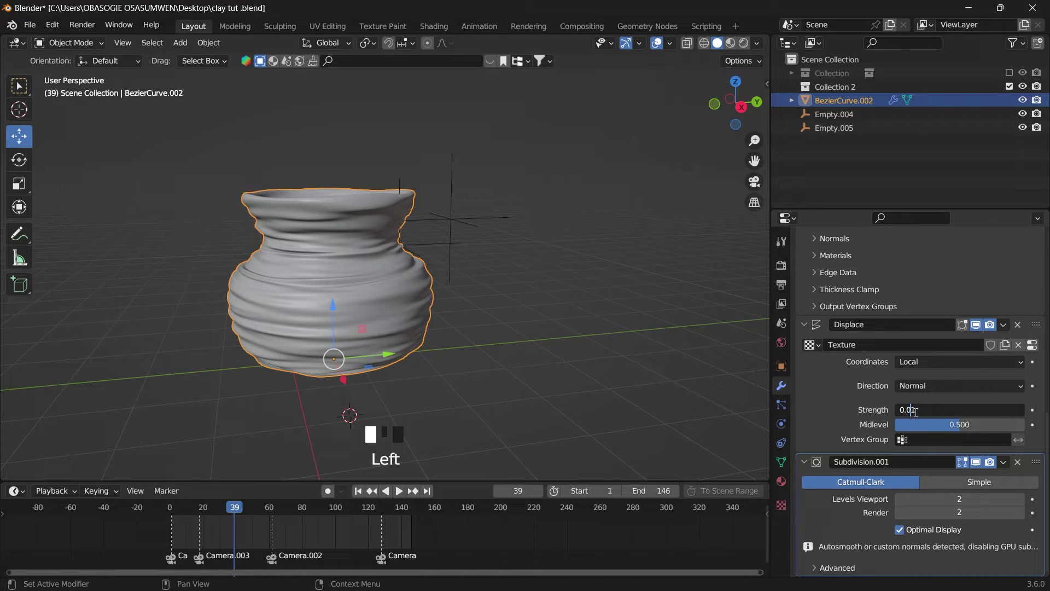
pyautogui.write('0.02')
pyautogui.press('Return')
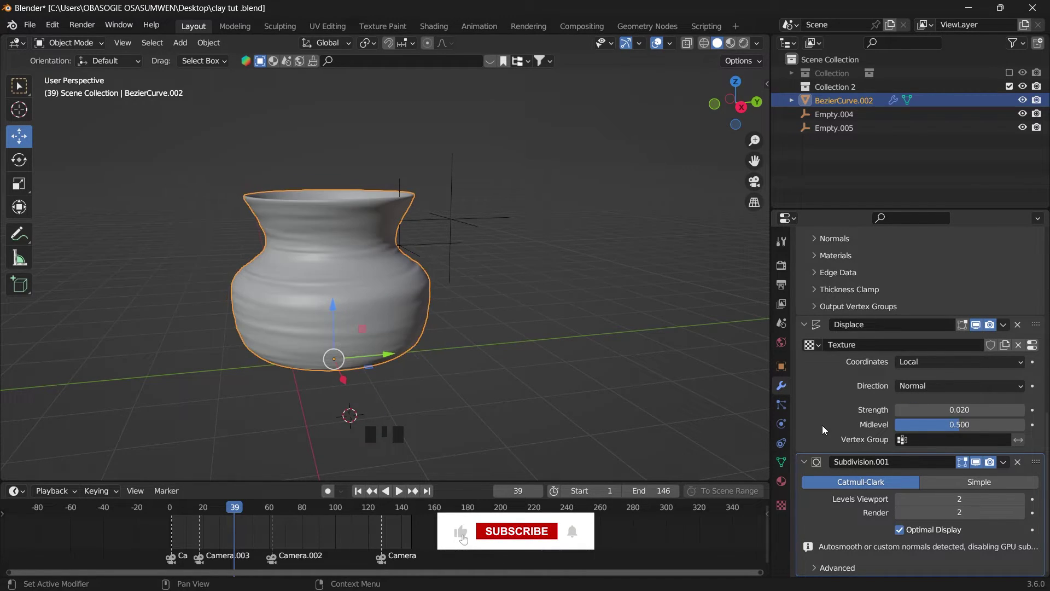
pyautogui.click(960, 411)
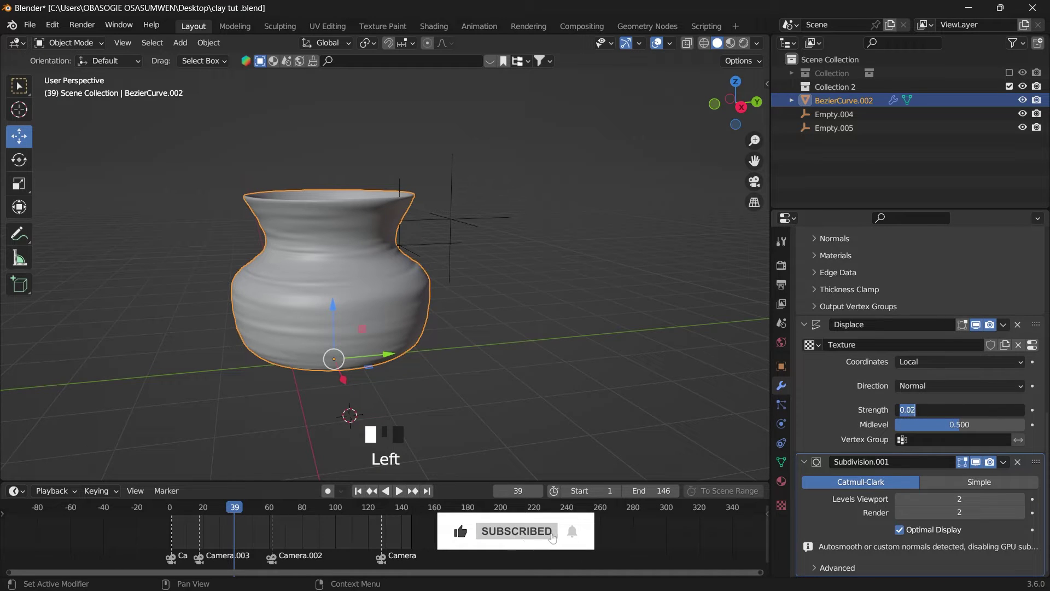
pyautogui.press('Return')
pyautogui.scroll(2, 385, 254)
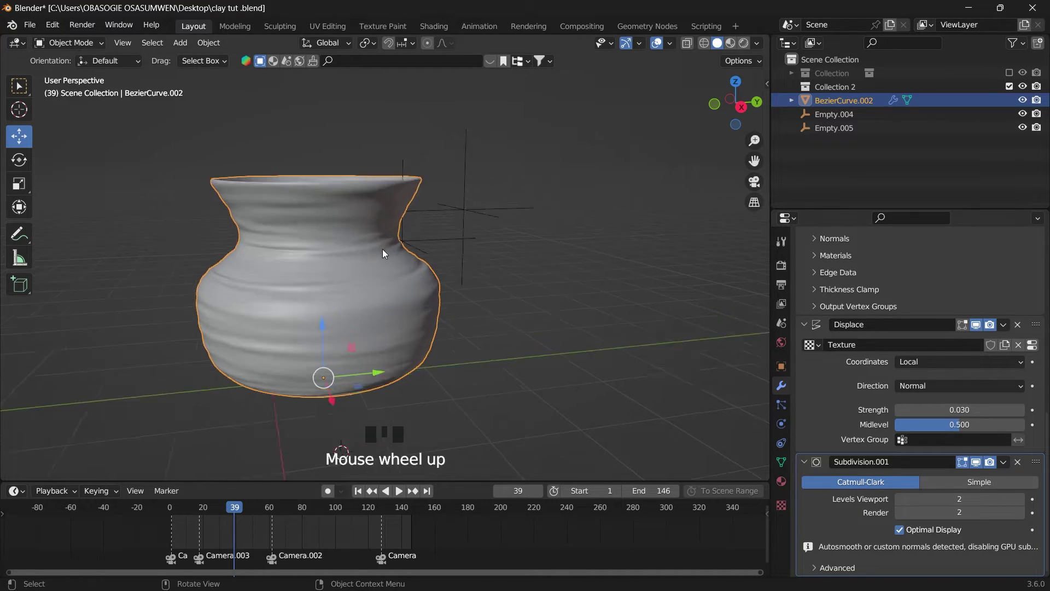
pyautogui.moveTo(384, 253); pyautogui.dragTo(364, 246, button='middle')
# Step: Set the viewport level of the vase's first Subdivision modifier to 2
pyautogui.scroll(10, 806, 306)
pyautogui.click(805, 303)
pyautogui.click(804, 287)
pyautogui.moveTo(964, 325); pyautogui.dragTo(972, 325)
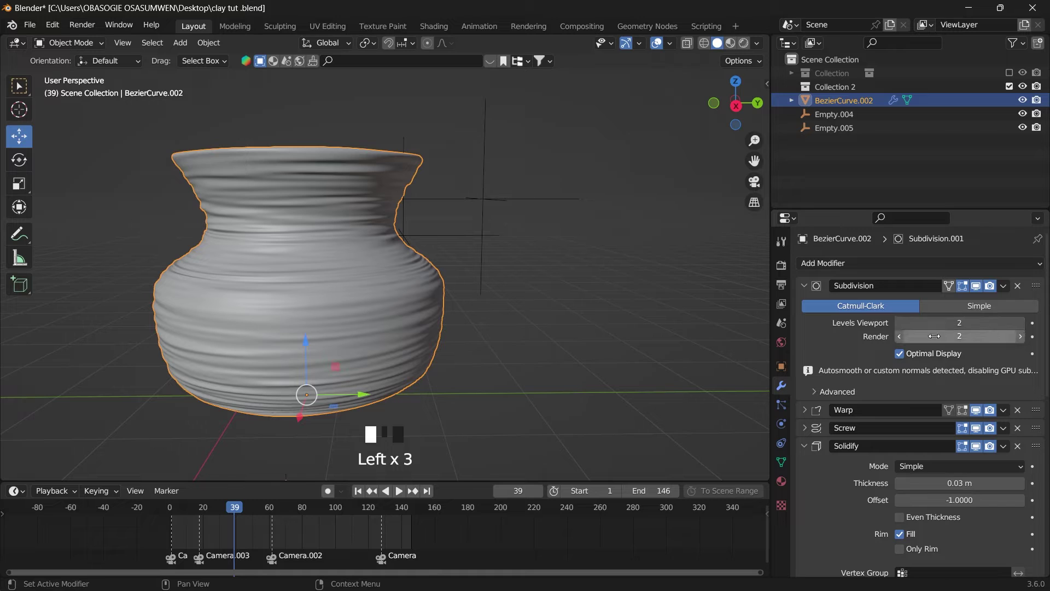
pyautogui.click(983, 312)
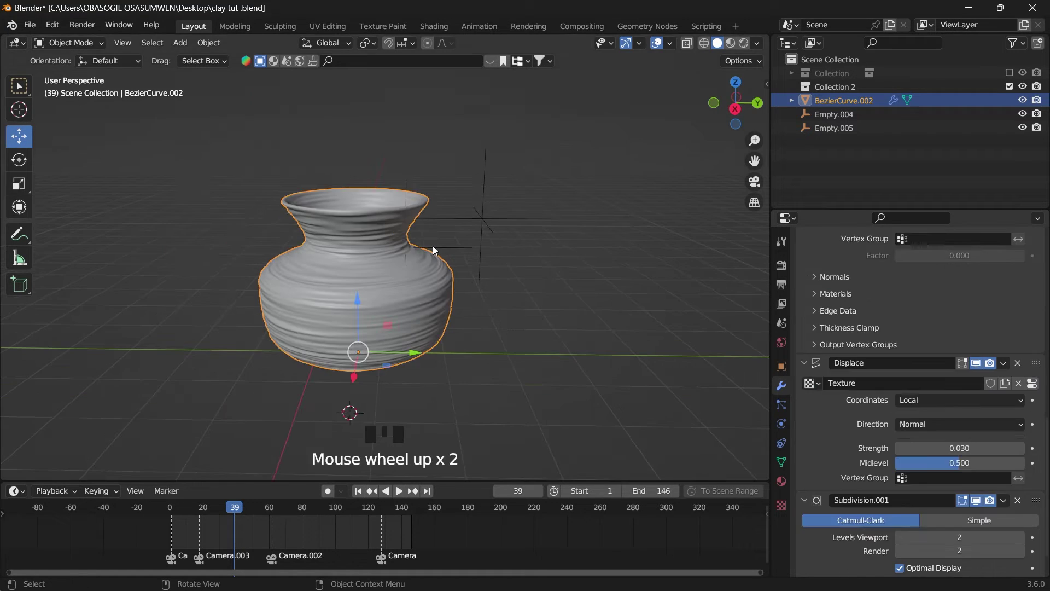
# Step: Select both warp empties and move them to reshape the vase with a narrower neck
pyautogui.click(406, 248)
pyautogui.keyDown('shift'); pyautogui.click(478, 204); pyautogui.keyUp('shift')
pyautogui.moveTo(448, 178); pyautogui.dragTo(444, 212)
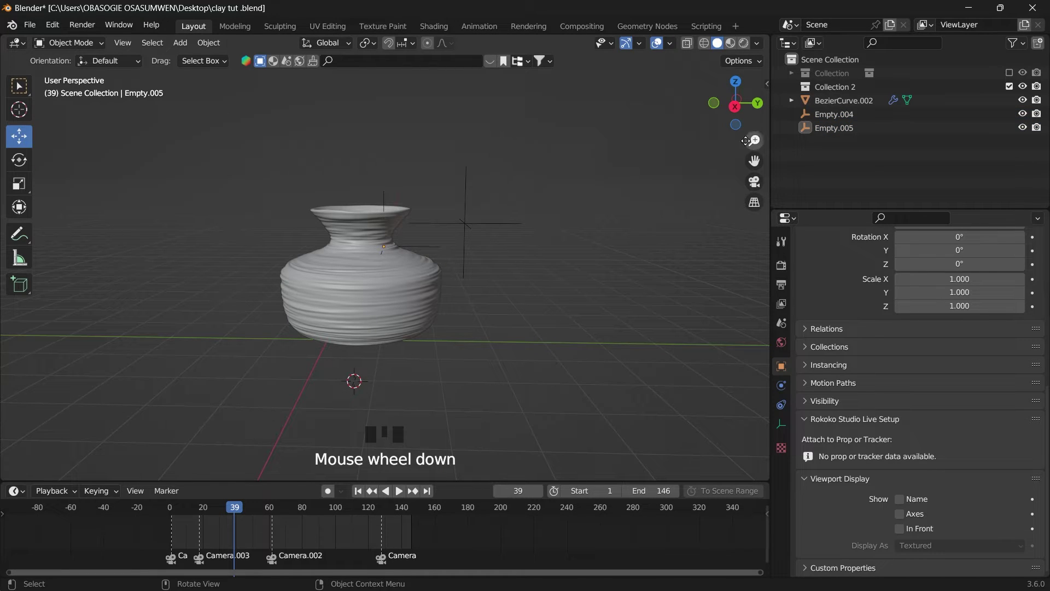
# Step: Examine the vase and its two warp empties from several angles, including the front view
pyautogui.moveTo(736, 110)
pyautogui.mouseDown()
pyautogui.moveTo(750, 114)
pyautogui.moveTo(692, 150)
pyautogui.moveTo(734, 123)
pyautogui.moveTo(716, 110)
pyautogui.mouseUp()
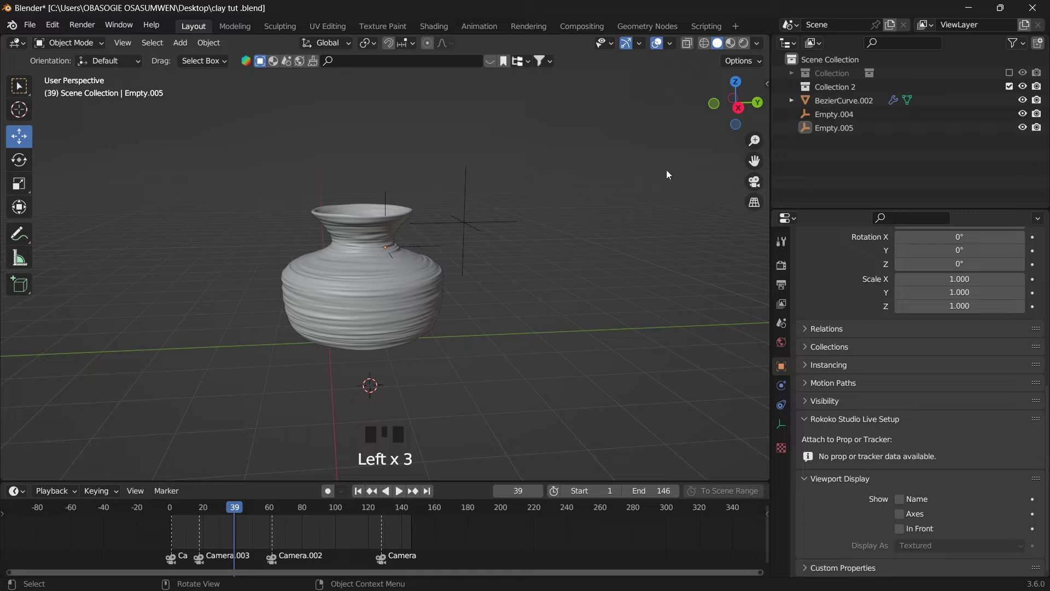
pyautogui.moveTo(721, 123)
pyautogui.mouseDown()
pyautogui.moveTo(710, 128)
pyautogui.moveTo(718, 132)
pyautogui.mouseUp()
pyautogui.click(465, 225)
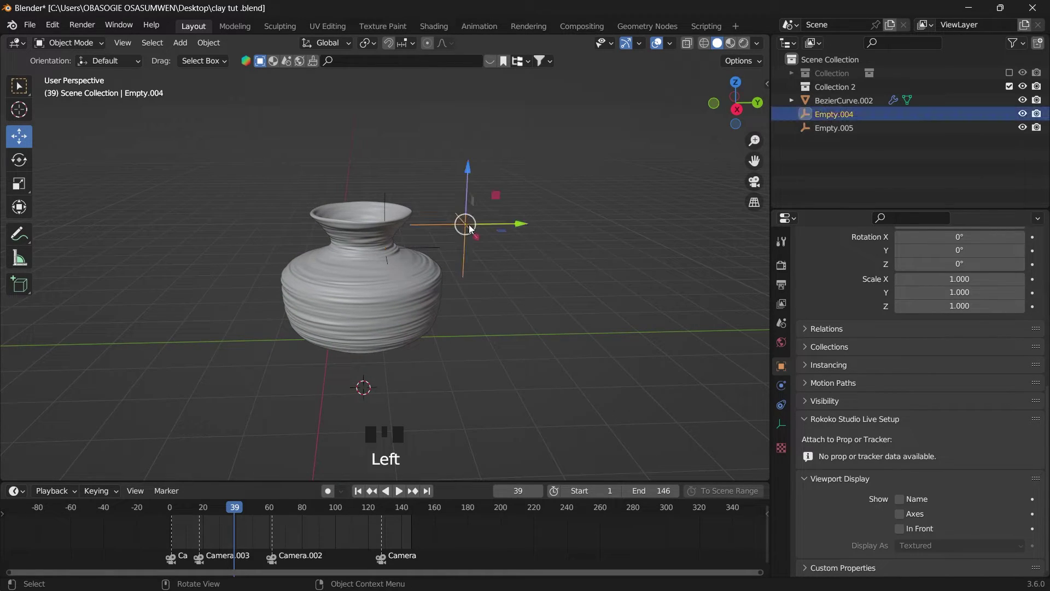
pyautogui.click(422, 249)
pyautogui.click(459, 226)
pyautogui.moveTo(719, 117)
pyautogui.mouseDown()
pyautogui.moveTo(723, 104)
pyautogui.moveTo(719, 117)
pyautogui.mouseUp()
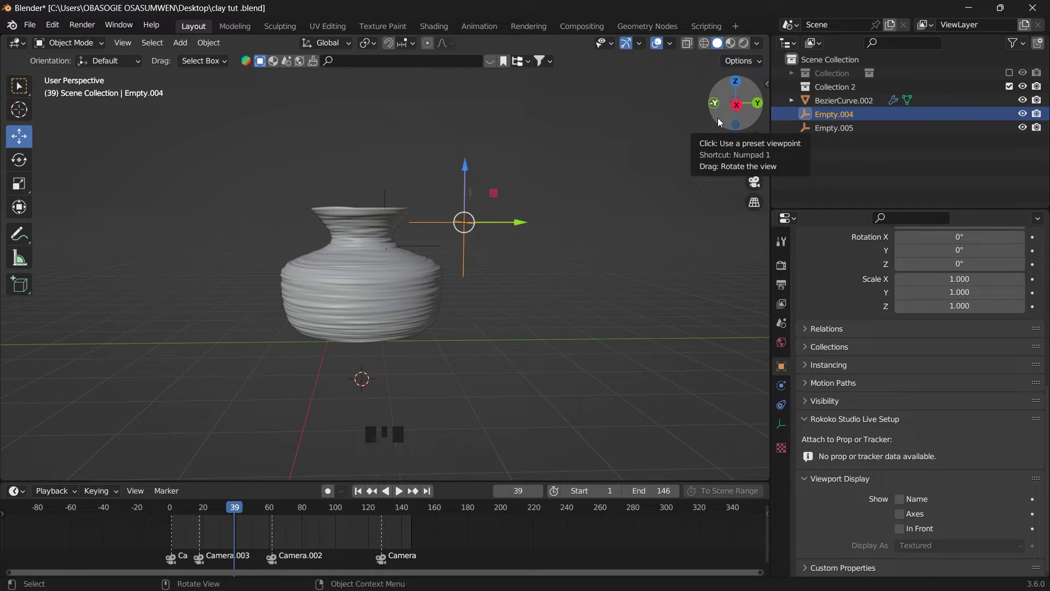
pyautogui.click(718, 117)
pyautogui.click(717, 118)
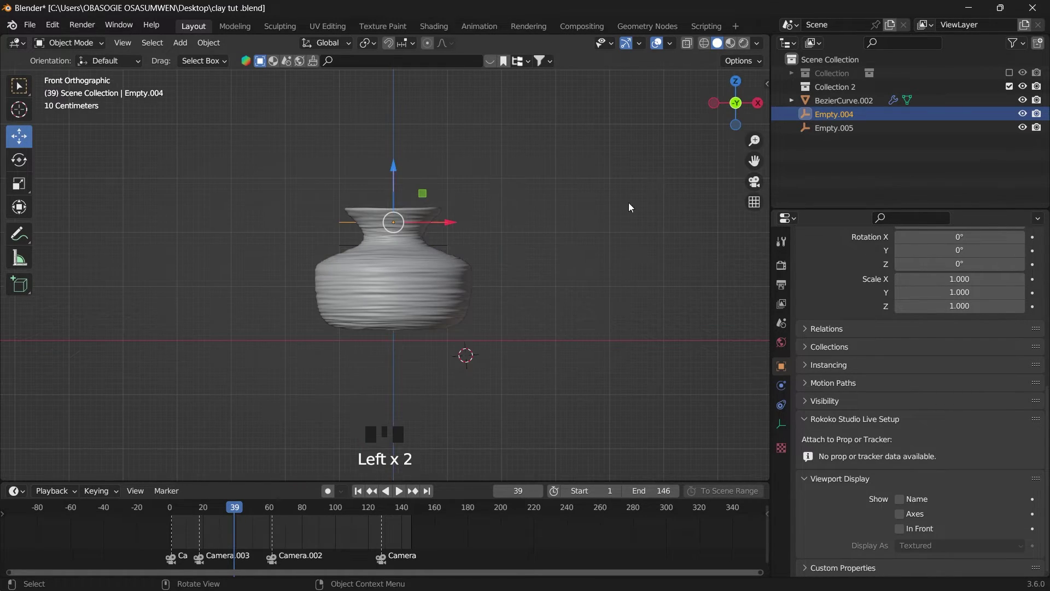
pyautogui.moveTo(722, 123)
pyautogui.mouseDown()
pyautogui.moveTo(730, 115)
pyautogui.moveTo(695, 115)
pyautogui.moveTo(709, 115)
pyautogui.mouseUp()
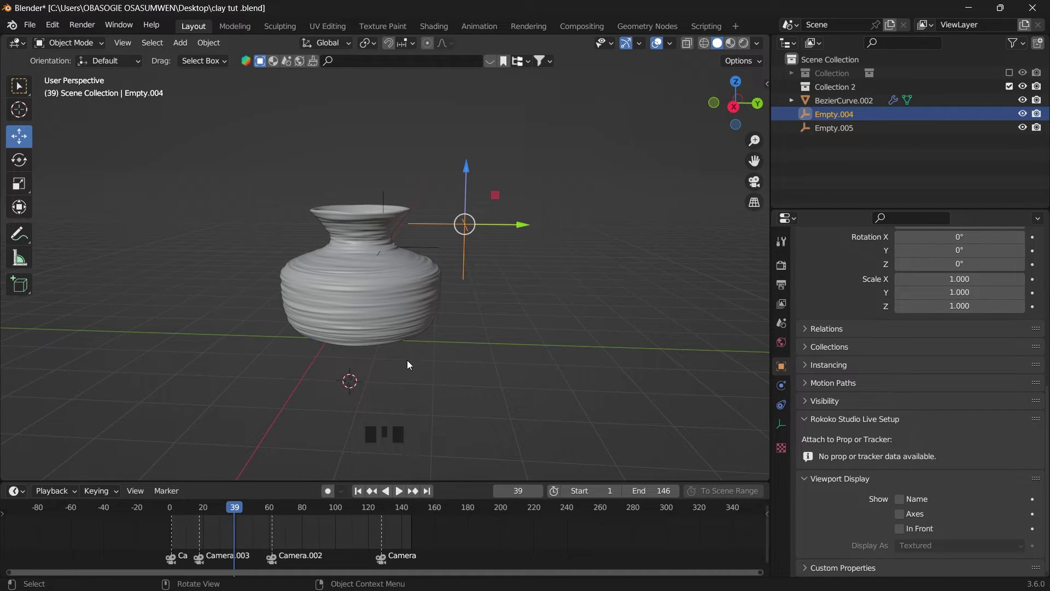
# Step: Add a mesh circle with its location cleared, scale it by about 1.685 under the vase and open it in Edit Mode
pyautogui.hotkey('shift', 'a')
pyautogui.click(413, 336)
pyautogui.moveTo(350, 324); pyautogui.dragTo(353, 265)
pyautogui.hotkey('alt', 'g')
pyautogui.scroll(-3, 393, 291)
pyautogui.moveTo(732, 115); pyautogui.dragTo(733, 113)
pyautogui.scroll(3, 392, 294)
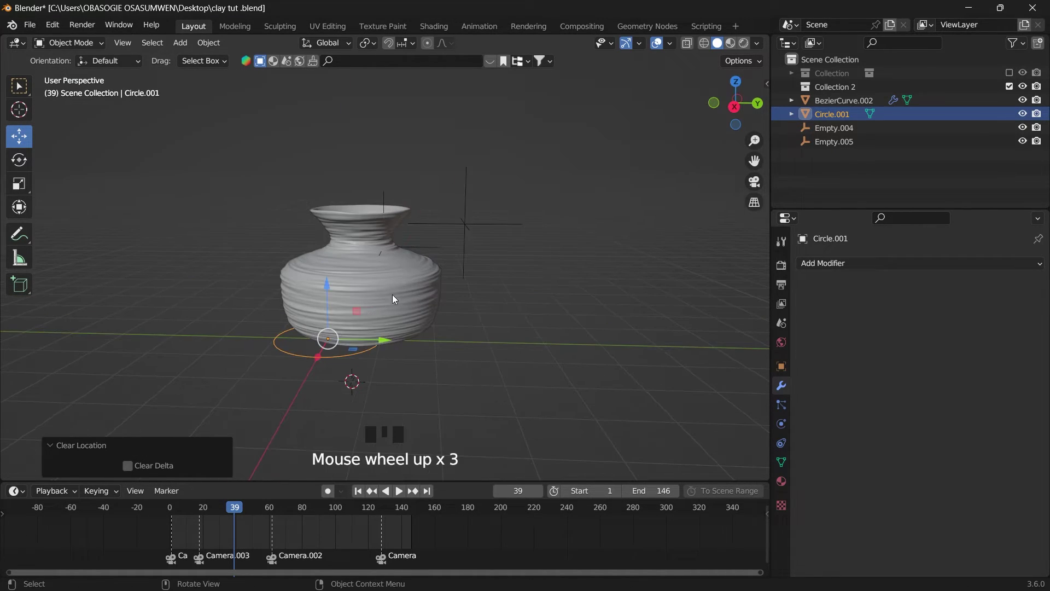
pyautogui.keyDown('shift'); pyautogui.click(375, 257); pyautogui.keyUp('shift')
pyautogui.hotkey('ctrl', 'z')
pyautogui.press('s')
pyautogui.click(381, 357)
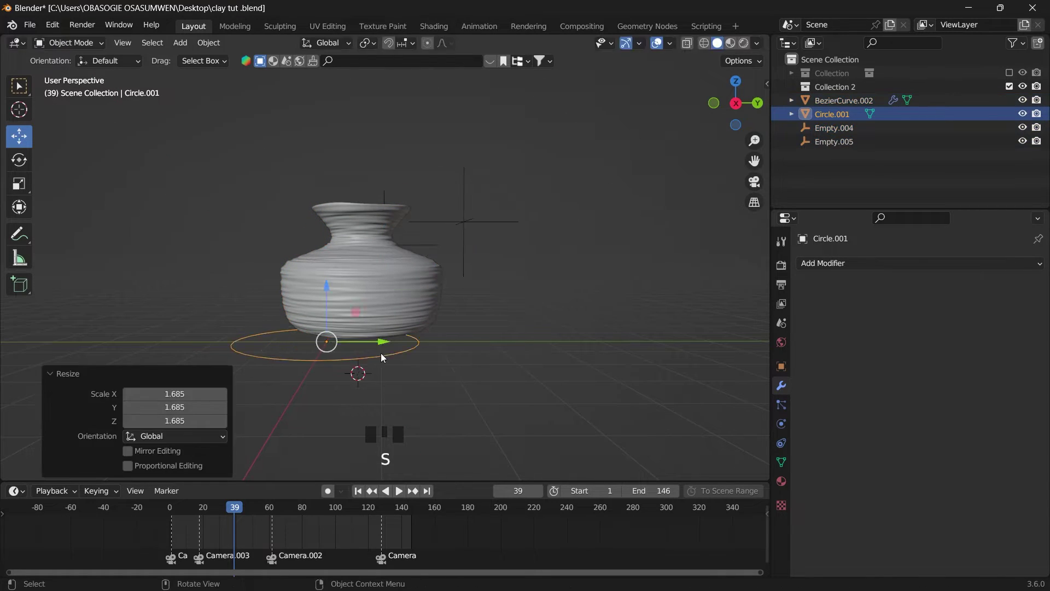
pyautogui.press('Tab')
pyautogui.press('e')
pyautogui.press('z')
pyautogui.click(359, 284)
pyautogui.hotkey('ctrl', 'z')
# Step: Fill the circle with a face and extrude it about 0.4 m downward along Z to form a disc
pyautogui.press('f')
pyautogui.press('e')
pyautogui.press('z')
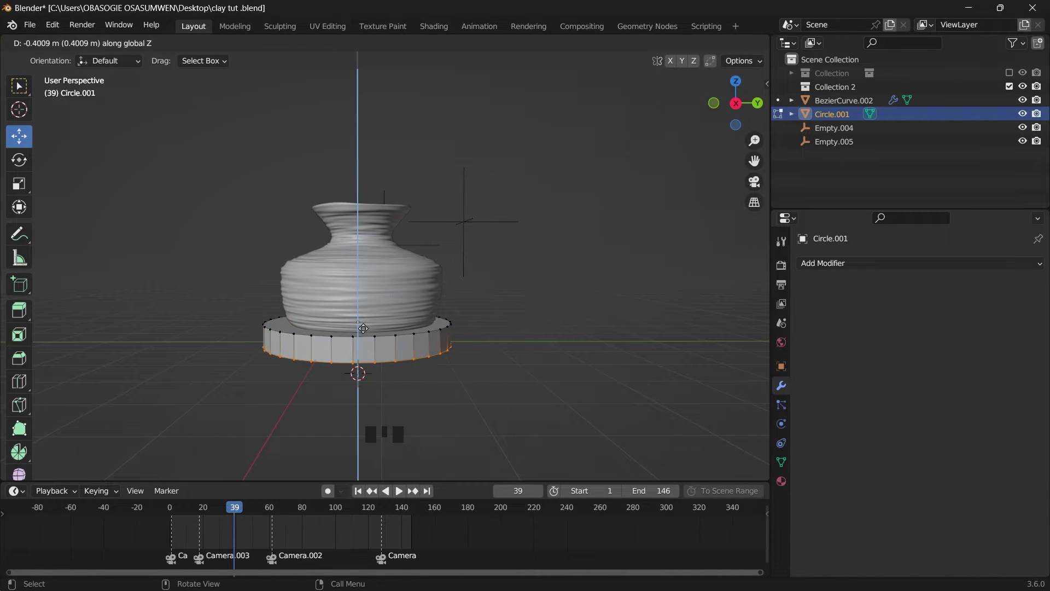
pyautogui.click(359, 309)
# Step: Activate the Bevel tool and try it on the disc's upper and lower rims
pyautogui.moveTo(733, 114)
pyautogui.mouseDown()
pyautogui.moveTo(734, 98)
pyautogui.moveTo(734, 117)
pyautogui.mouseUp()
pyautogui.click(153, 162)
pyautogui.keyDown('alt'); pyautogui.click(320, 361); pyautogui.keyUp('alt')
pyautogui.keyDown('alt'); pyautogui.keyDown('shift'); pyautogui.click(320, 335); pyautogui.keyUp('shift'); pyautogui.keyUp('alt')
pyautogui.click(19, 358)
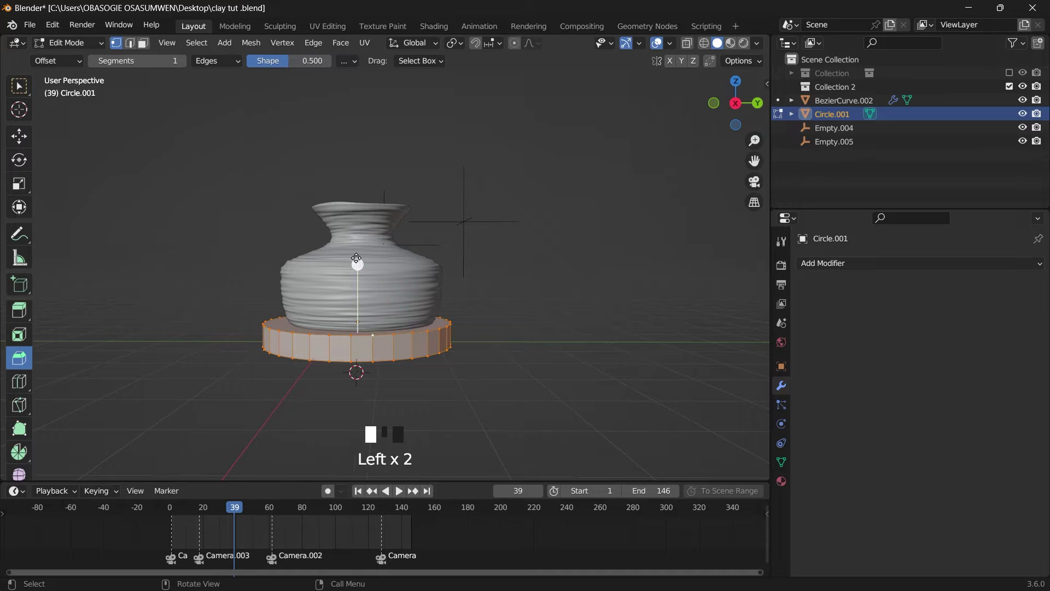
pyautogui.click(361, 336)
pyautogui.hotkey('ctrl', 'z')
# Step: Select the disc's upper and lower rim loops in edge mode and bevel them about 0.0288 m with 4 segments
pyautogui.click(279, 237)
pyautogui.click(130, 43)
pyautogui.keyDown('alt'); pyautogui.click(363, 335); pyautogui.keyUp('alt')
pyautogui.keyDown('alt'); pyautogui.keyDown('shift'); pyautogui.click(365, 362); pyautogui.keyUp('shift'); pyautogui.keyUp('alt')
pyautogui.moveTo(357, 265); pyautogui.dragTo(358, 257)
pyautogui.hotkey('ctrl', 'z')
pyautogui.hotkey('ctrl', 'z')
pyautogui.click(222, 277)
pyautogui.click(222, 276)
pyautogui.click(222, 277)
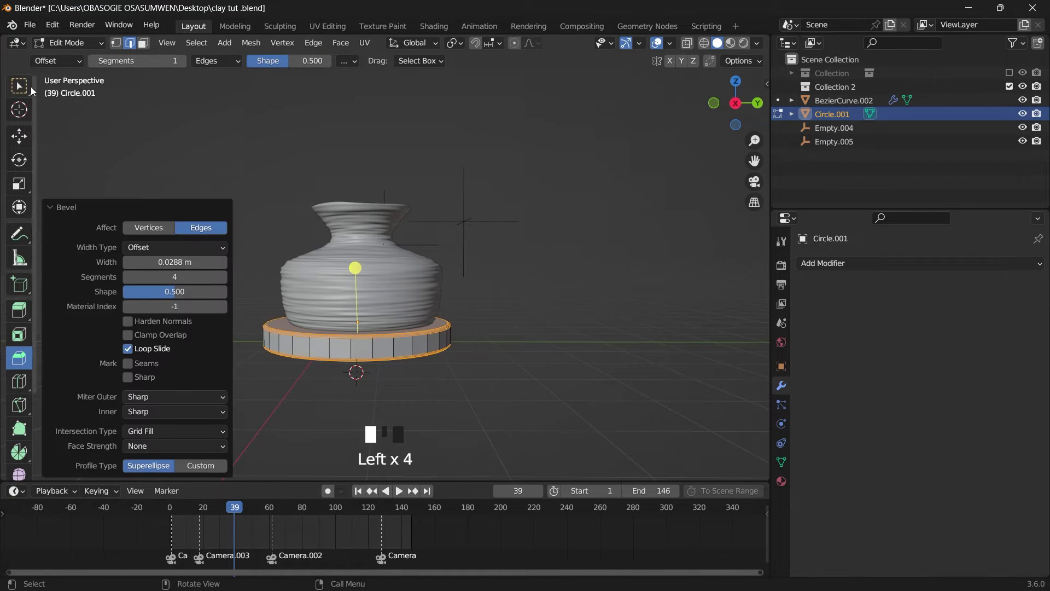
# Step: Return the disc to Object Mode and shade it smooth
pyautogui.press('Tab')
pyautogui.rightClick(546, 298)
pyautogui.click(549, 309)
pyautogui.moveTo(733, 100)
pyautogui.mouseDown()
pyautogui.moveTo(733, 115)
pyautogui.moveTo(734, 98)
pyautogui.mouseUp()
# Step: Display the viewport in Material Preview and assign the existing teal material to the disc
pyautogui.click(730, 43)
pyautogui.click(781, 482)
pyautogui.click(808, 321)
pyautogui.click(842, 367)
# Step: Assign the existing "Clay rough" material to the vase
pyautogui.click(402, 276)
pyautogui.click(808, 323)
pyautogui.click(842, 342)
pyautogui.click(461, 247)
# Step: Add a mesh plane beneath the vase, raise it about 0.3 m along Z and scale it up into a large floor
pyautogui.scroll(-4, 565, 258)
pyautogui.hotkey('shift', 'a')
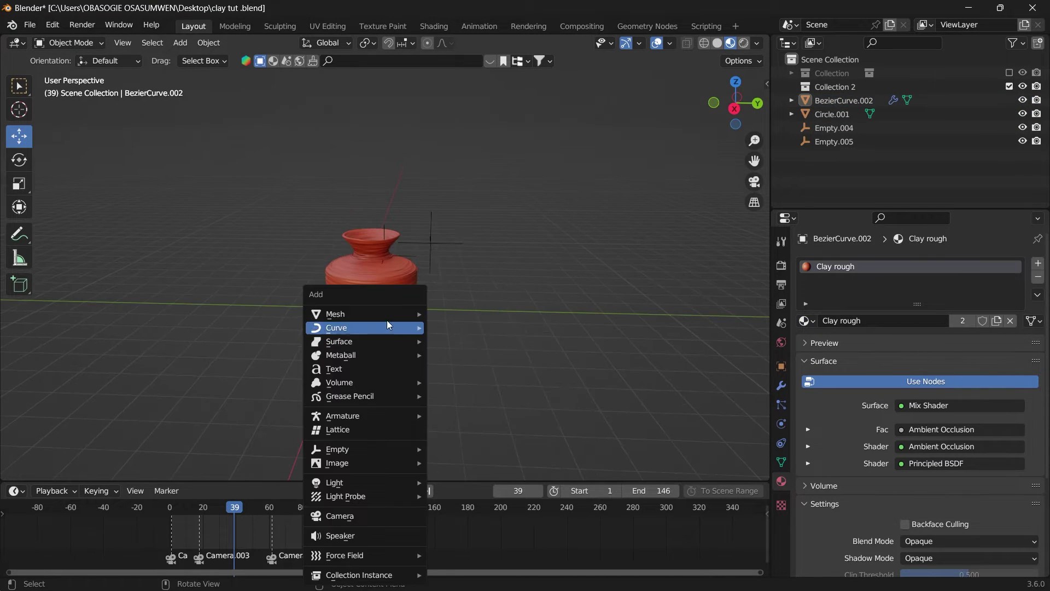
pyautogui.moveTo(392, 313)
pyautogui.click(476, 34)
pyautogui.press('s')
pyautogui.click(464, 285)
pyautogui.moveTo(365, 265); pyautogui.dragTo(365, 271)
pyautogui.moveTo(734, 102); pyautogui.dragTo(634, 132)
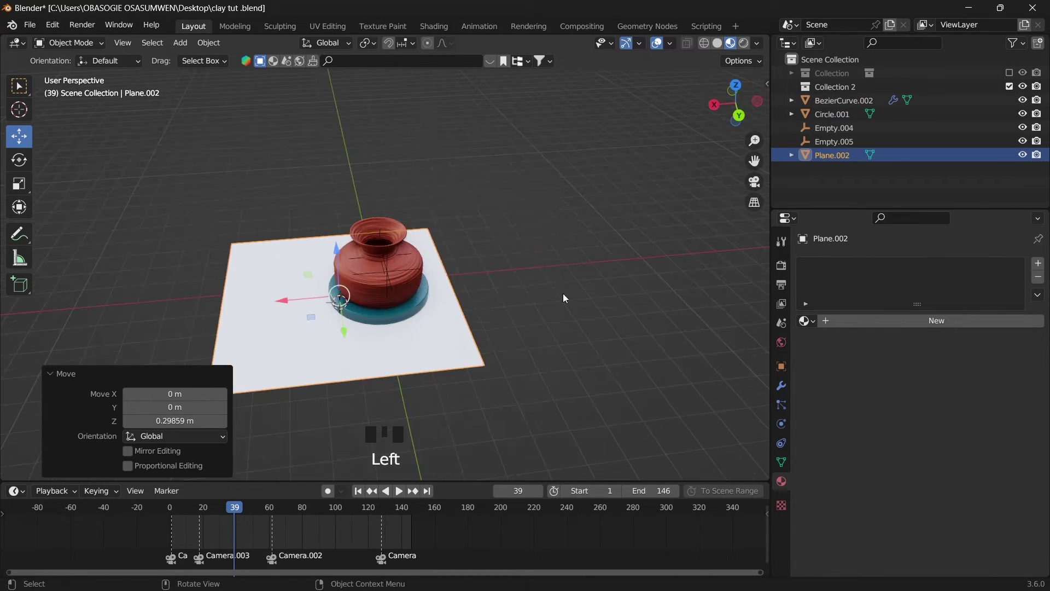
pyautogui.press('s')
pyautogui.click(546, 294)
# Step: Extrude the plane's edge behind the vase about 12.3 m up along Z to form a back wall
pyautogui.scroll(-5, 546, 294)
pyautogui.click(70, 43)
pyautogui.click(80, 71)
pyautogui.click(460, 278)
pyautogui.press('e')
pyautogui.press('z')
pyautogui.click(450, 130)
pyautogui.moveTo(733, 103); pyautogui.dragTo(763, 101)
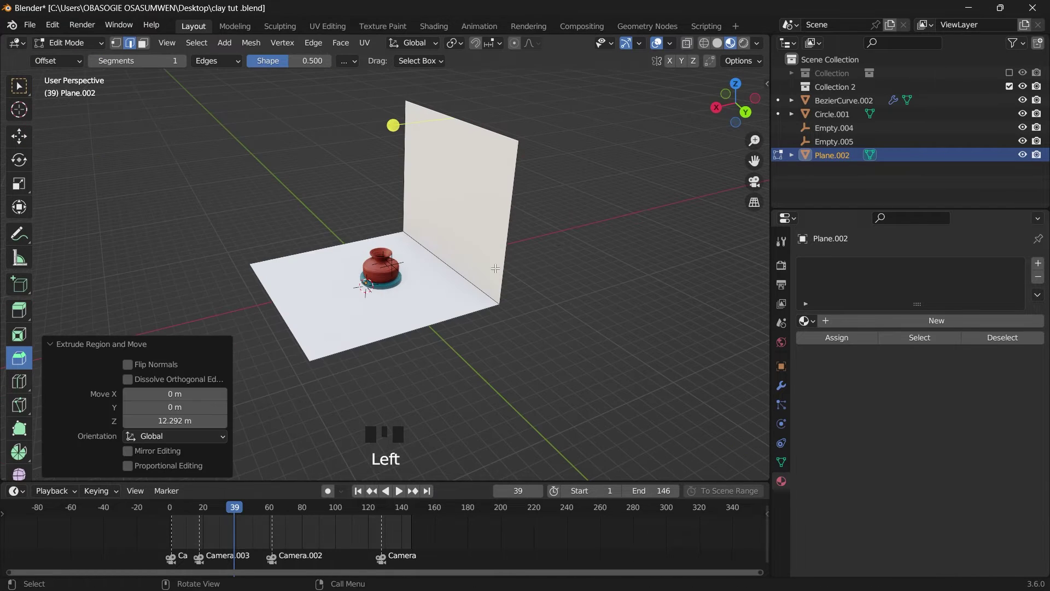
# Step: Bevel the edge between floor and wall into a smooth multi-segment curve and return to Object Mode
pyautogui.click(451, 268)
pyautogui.click(19, 363)
pyautogui.moveTo(404, 228); pyautogui.dragTo(382, 207)
pyautogui.moveTo(175, 277); pyautogui.dragTo(213, 276)
pyautogui.click(69, 43)
pyautogui.click(80, 58)
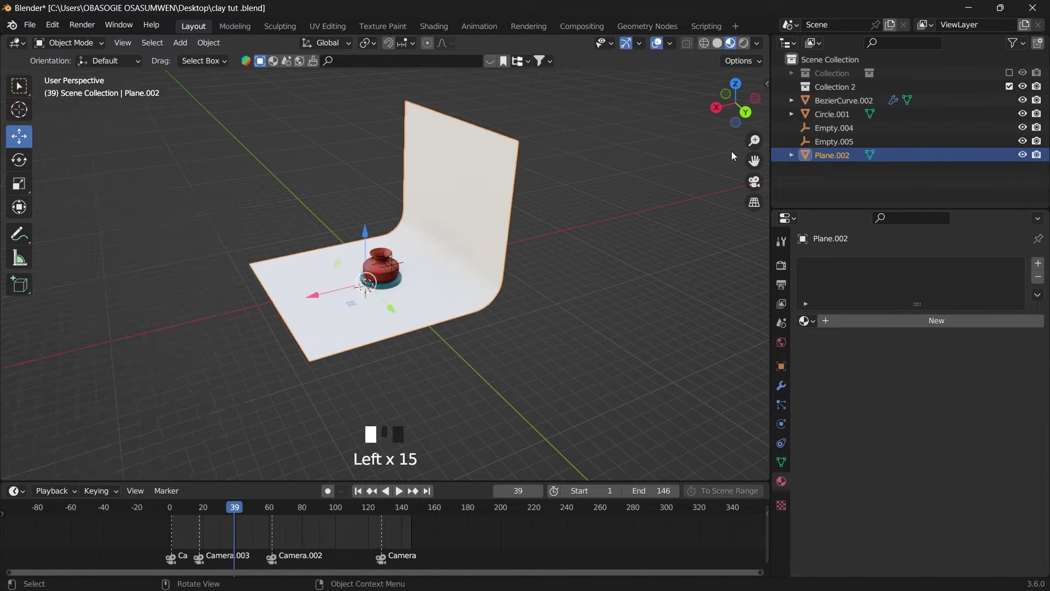
# Step: Assign the existing yellow material to the backdrop and open the render properties
pyautogui.click(807, 321)
pyautogui.click(842, 355)
pyautogui.moveTo(733, 102)
pyautogui.mouseDown()
pyautogui.moveTo(759, 104)
pyautogui.moveTo(746, 105)
pyautogui.mouseUp()
pyautogui.scroll(3, 523, 305)
pyautogui.click(780, 265)
pyautogui.scroll(4, 532, 226)
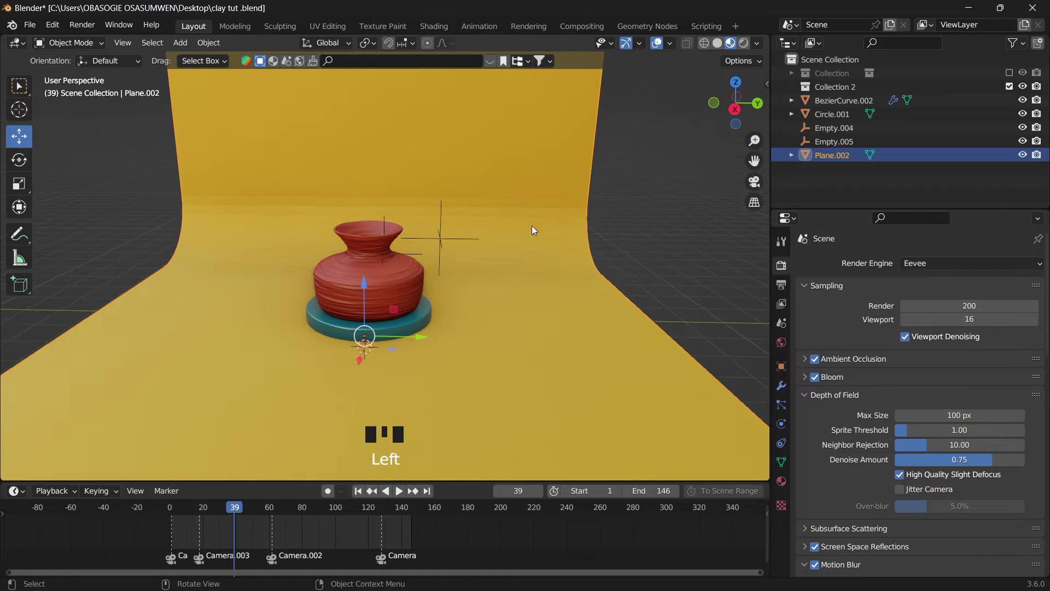
# Step: Shade the backdrop smooth and enlarge it with the Scale tool so it extends wider around the vase
pyautogui.rightClick(192, 140)
pyautogui.click(189, 140)
pyautogui.click(19, 184)
pyautogui.moveTo(405, 293); pyautogui.dragTo(446, 250)
pyautogui.scroll(1, 628, 249)
pyautogui.click(628, 250)
pyautogui.scroll(-3, 628, 249)
# Step: Switch the viewport to Rendered shading and place the 3D cursor at the vase's mouth
pyautogui.click(19, 110)
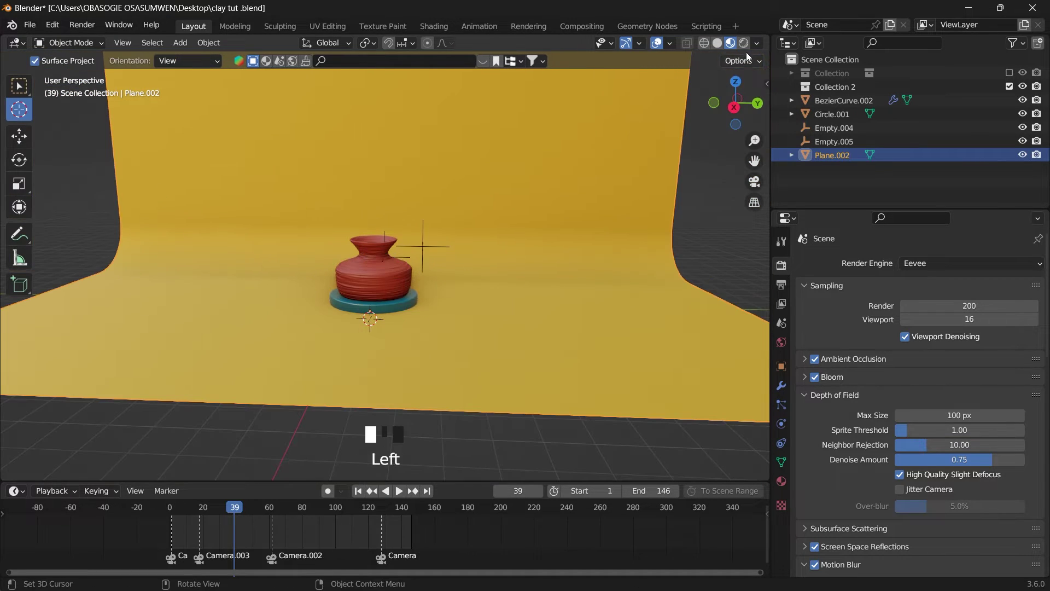
pyautogui.click(743, 43)
pyautogui.moveTo(735, 103); pyautogui.dragTo(741, 105)
pyautogui.scroll(2, 546, 197)
pyautogui.click(389, 232)
# Step: Add an Area light, aim it at the vase and move it about 7.4 m along Y and 2.7 m up
pyautogui.hotkey('shift', 'a')
pyautogui.hotkey('shift', 'a')
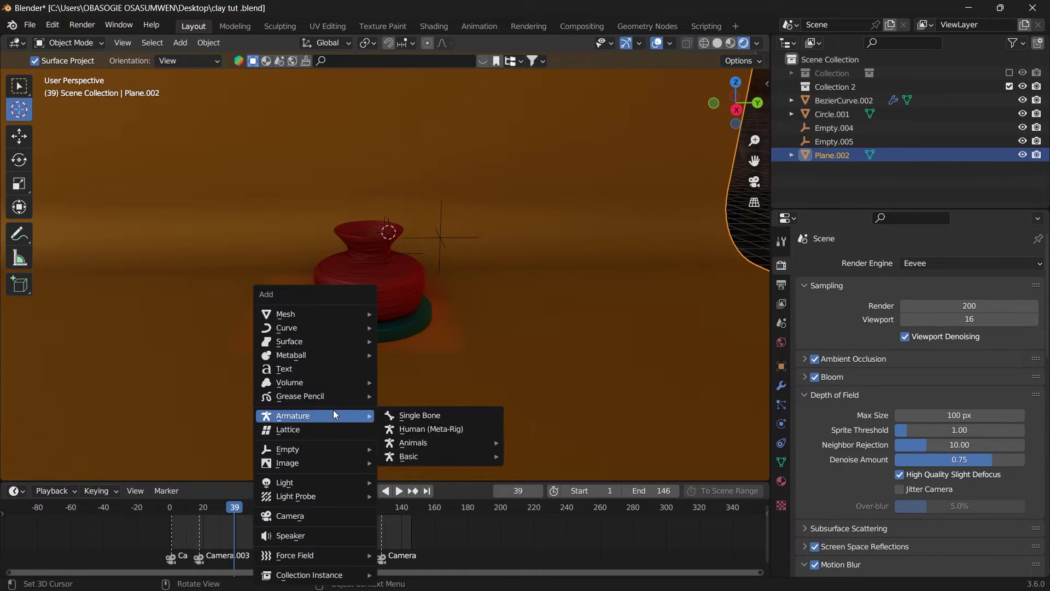
pyautogui.moveTo(328, 480)
pyautogui.click(407, 523)
pyautogui.press('s')
pyautogui.click(19, 160)
pyautogui.moveTo(418, 175); pyautogui.dragTo(434, 186)
pyautogui.press('g')
# Step: Set the area light's power to 3974.6 W
pyautogui.click(780, 424)
pyautogui.click(909, 356)
pyautogui.write('1000')
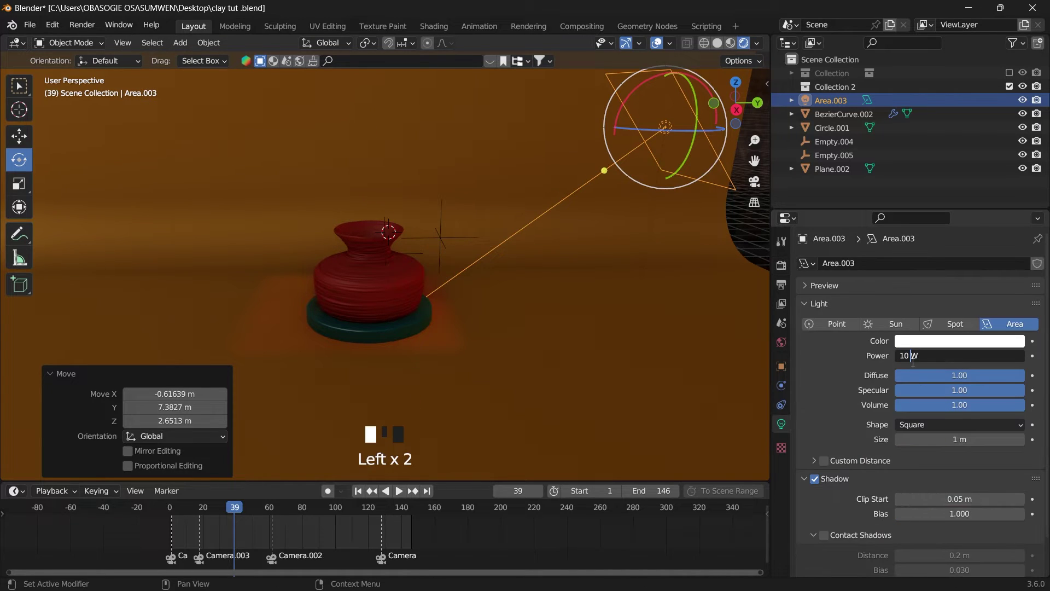
pyautogui.press('Return')
pyautogui.doubleClick(920, 356)
pyautogui.write('0')
pyautogui.press('Return')
pyautogui.moveTo(910, 356); pyautogui.dragTo(903, 356)
pyautogui.doubleClick(903, 356)
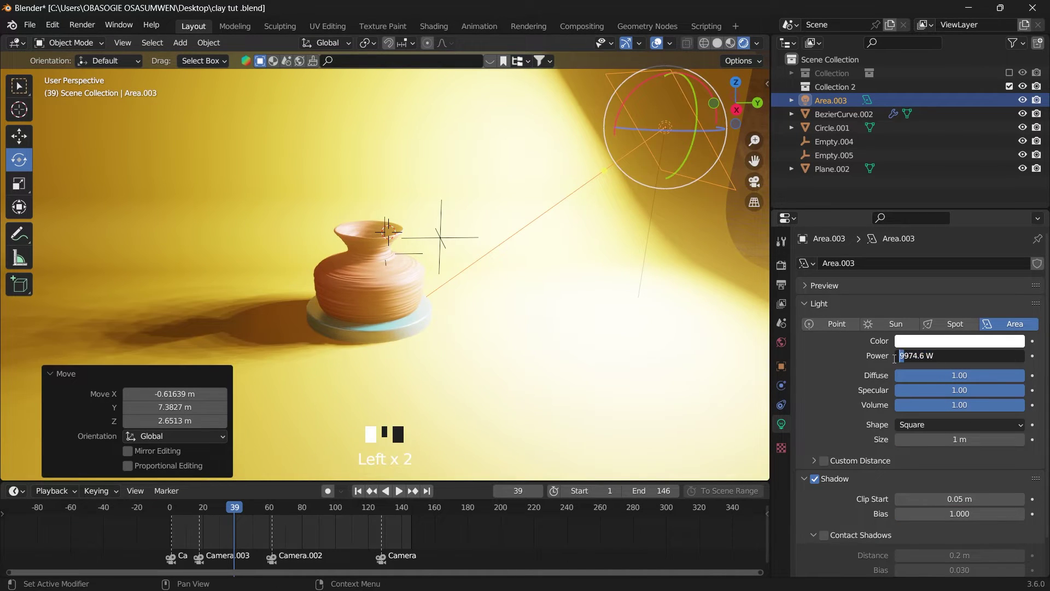
pyautogui.write('3')
pyautogui.press('Return')
pyautogui.doubleClick(904, 356)
pyautogui.click(867, 375)
# Step: Move the area light about 1.3 m further along Y and 1.7 m up, and shift it along X
pyautogui.scroll(-3, 492, 246)
pyautogui.moveTo(492, 246); pyautogui.dragTo(514, 230, button='middle')
pyautogui.press('g')
pyautogui.click(604, 129)
pyautogui.moveTo(605, 129); pyautogui.dragTo(547, 164, button='middle')
pyautogui.click(19, 136)
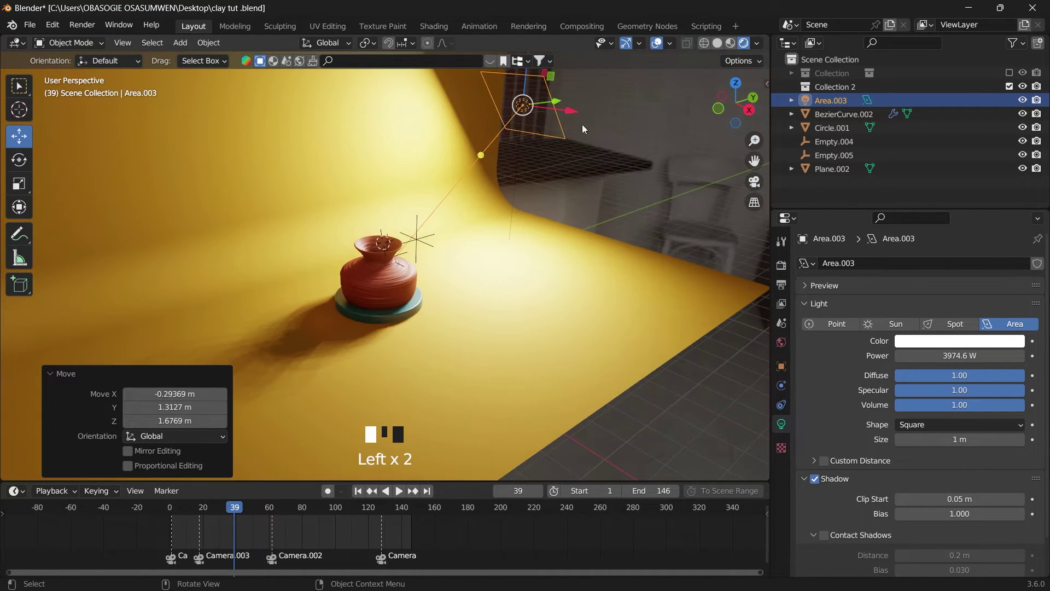
pyautogui.moveTo(569, 109); pyautogui.dragTo(618, 123)
# Step: Duplicate the area light to the vase's opposite side, rotating it 155° about Z and shifting it about 1.8 m towards negative Y
pyautogui.hotkey('shift', 'd')
pyautogui.click(160, 153)
pyautogui.click(19, 160)
pyautogui.moveTo(170, 130); pyautogui.dragTo(105, 124)
pyautogui.press('g')
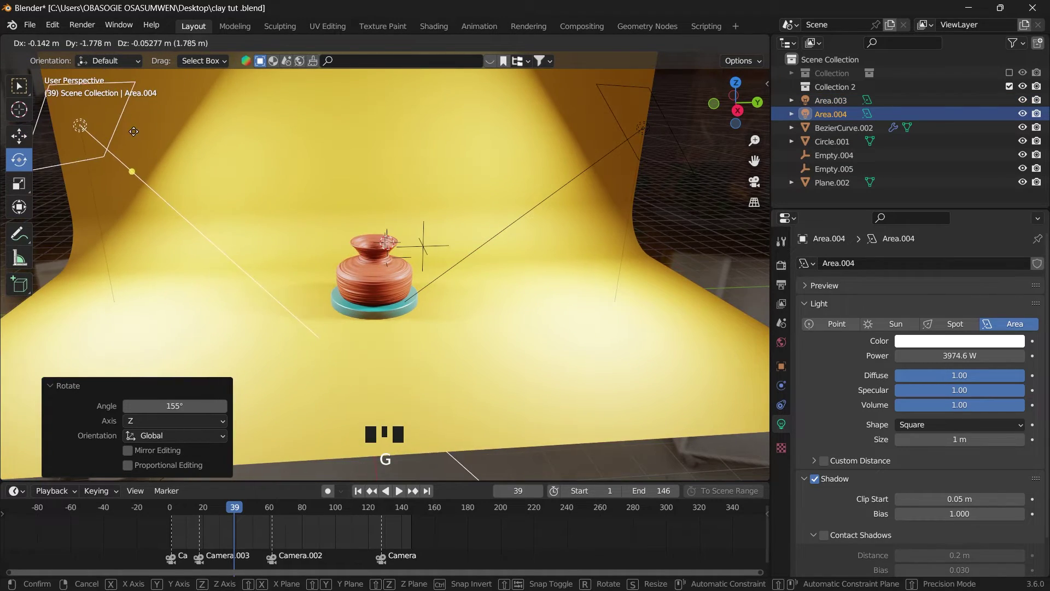
pyautogui.click(132, 132)
pyautogui.moveTo(746, 103)
pyautogui.mouseDown()
pyautogui.moveTo(719, 105)
pyautogui.moveTo(735, 94)
pyautogui.mouseUp()
# Step: Set the duplicated area light's power to 874.6 W
pyautogui.doubleClick(904, 356)
pyautogui.press('BackSpace')
pyautogui.press('Return')
pyautogui.doubleClick(904, 356)
pyautogui.write('8')
pyautogui.press('Return')
pyautogui.scroll(4, 609, 178)
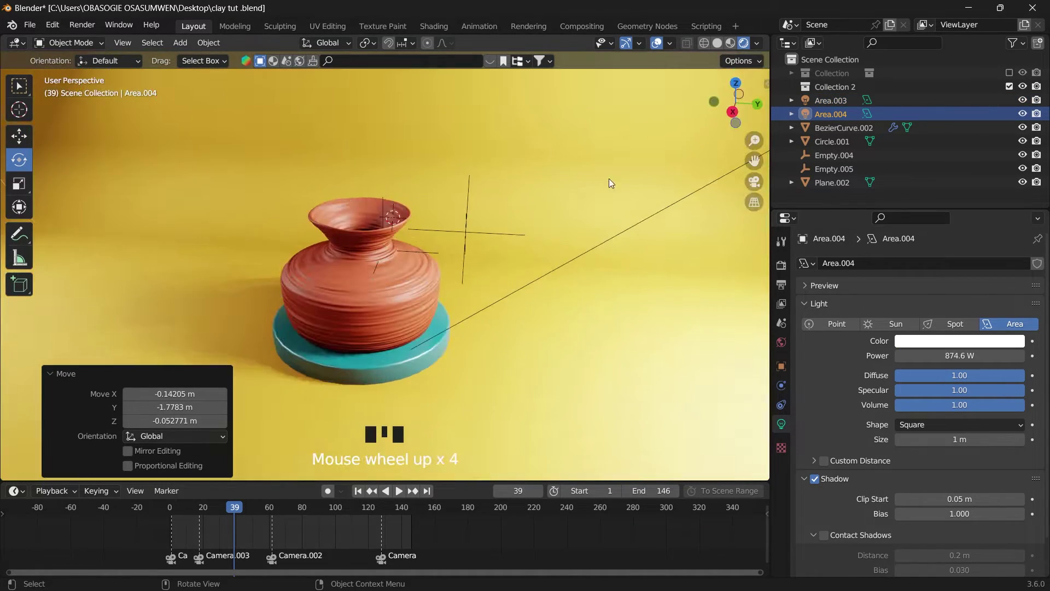
# Step: Return the timeline to frame 0 and nudge the backdrop plane slightly downward
pyautogui.moveTo(609, 179); pyautogui.dragTo(634, 142, button='middle')
pyautogui.click(170, 507)
pyautogui.scroll(-4, 637, 211)
pyautogui.click(638, 211)
pyautogui.scroll(1, 612, 207)
pyautogui.click(20, 135)
pyautogui.moveTo(364, 289); pyautogui.dragTo(364, 297)
# Step: Examine the vase's modifier stack and the texture settings of its Displace modifier
pyautogui.scroll(3, 616, 171)
pyautogui.moveTo(736, 103); pyautogui.dragTo(736, 109)
pyautogui.moveTo(754, 161); pyautogui.dragTo(756, 191)
pyautogui.click(442, 302)
pyautogui.click(780, 385)
pyautogui.scroll(-15, 827, 496)
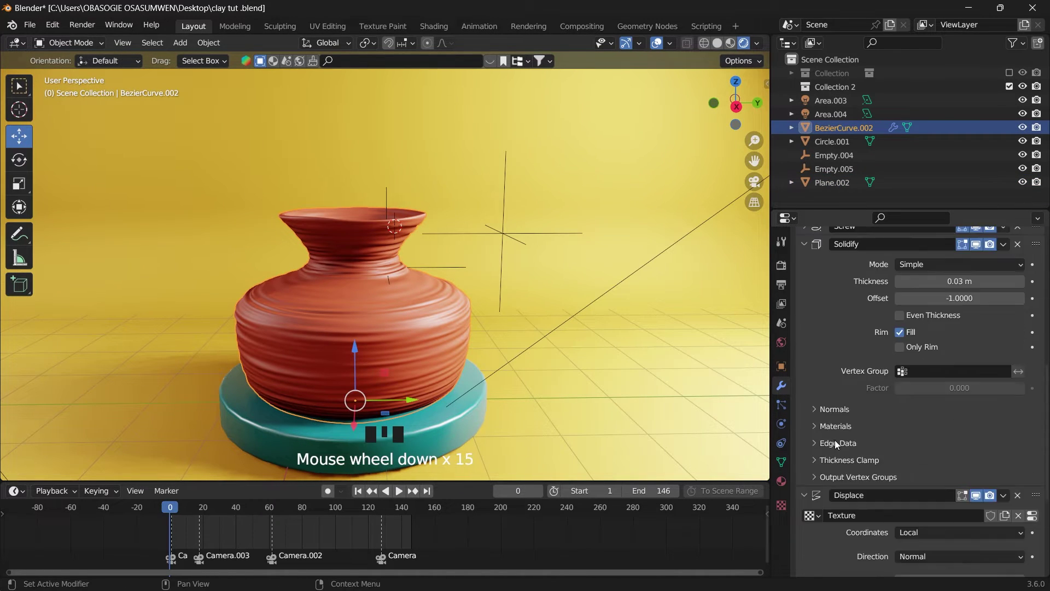
pyautogui.click(781, 505)
pyautogui.click(836, 265)
pyautogui.click(845, 306)
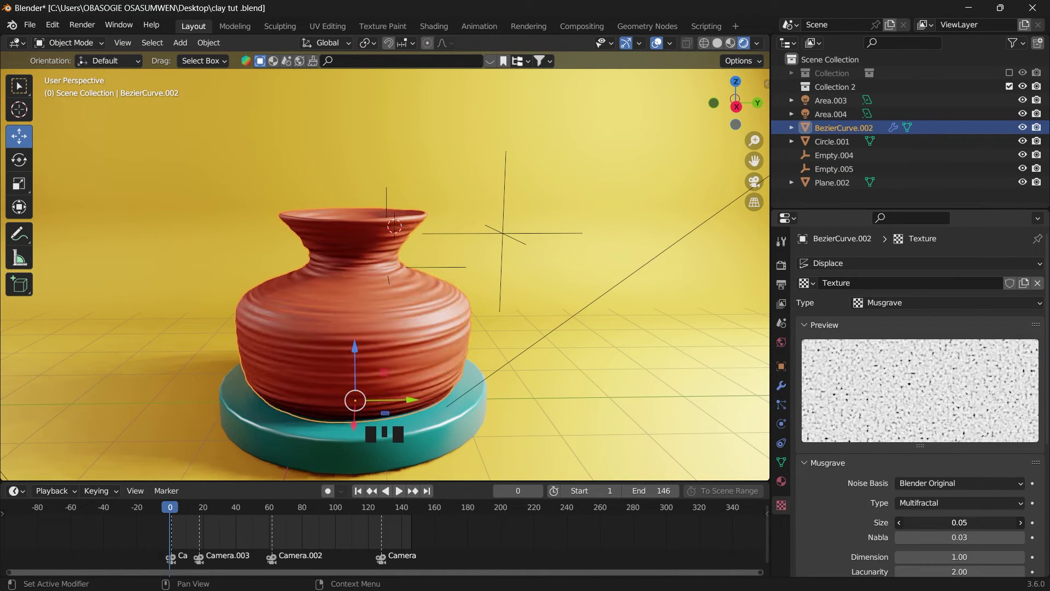
# Step: Place the 3D cursor on the middle of the vase's body and add a Circle empty there
pyautogui.click(623, 214)
pyautogui.moveTo(736, 103); pyautogui.dragTo(728, 117)
pyautogui.moveTo(169, 507)
pyautogui.mouseDown()
pyautogui.moveTo(215, 515)
pyautogui.moveTo(169, 511)
pyautogui.mouseUp()
pyautogui.scroll(-3, 601, 213)
pyautogui.moveTo(735, 103); pyautogui.dragTo(737, 109)
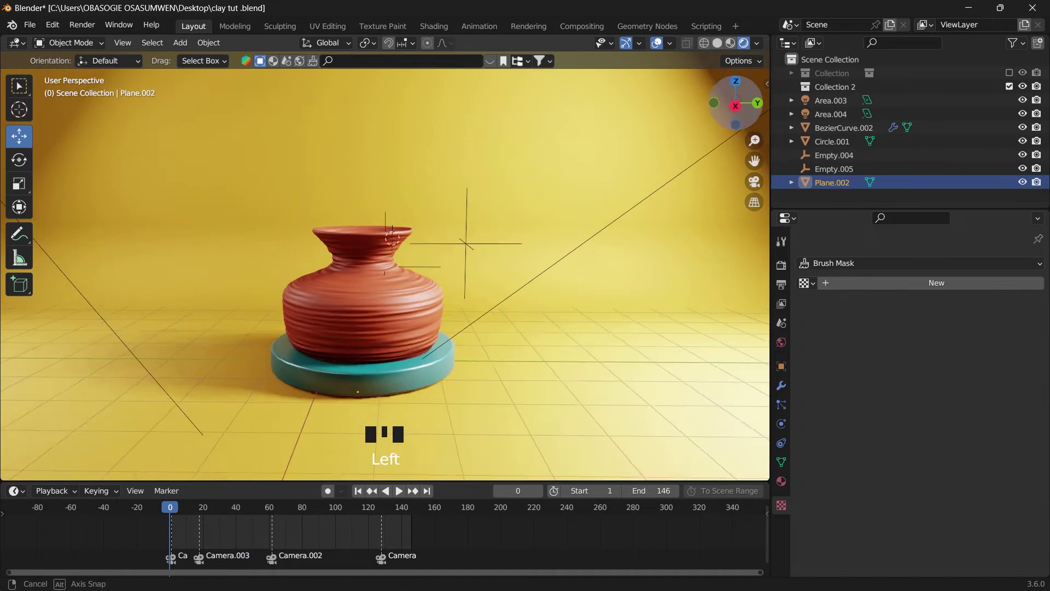
pyautogui.scroll(3, 547, 208)
pyautogui.click(395, 205)
pyautogui.doubleClick(397, 209)
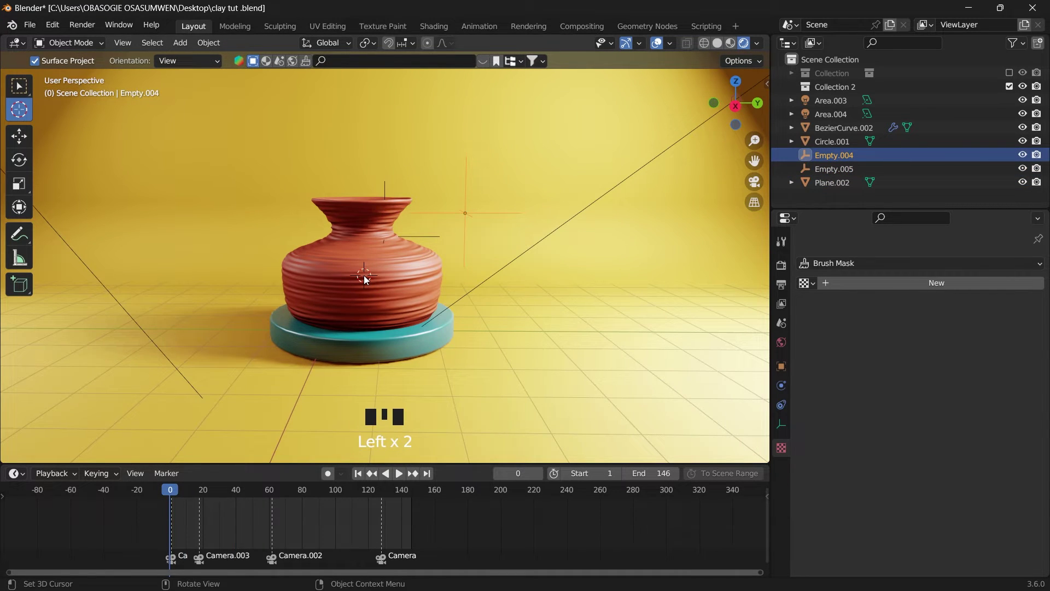
pyautogui.hotkey('shift', 'a')
pyautogui.moveTo(366, 121)
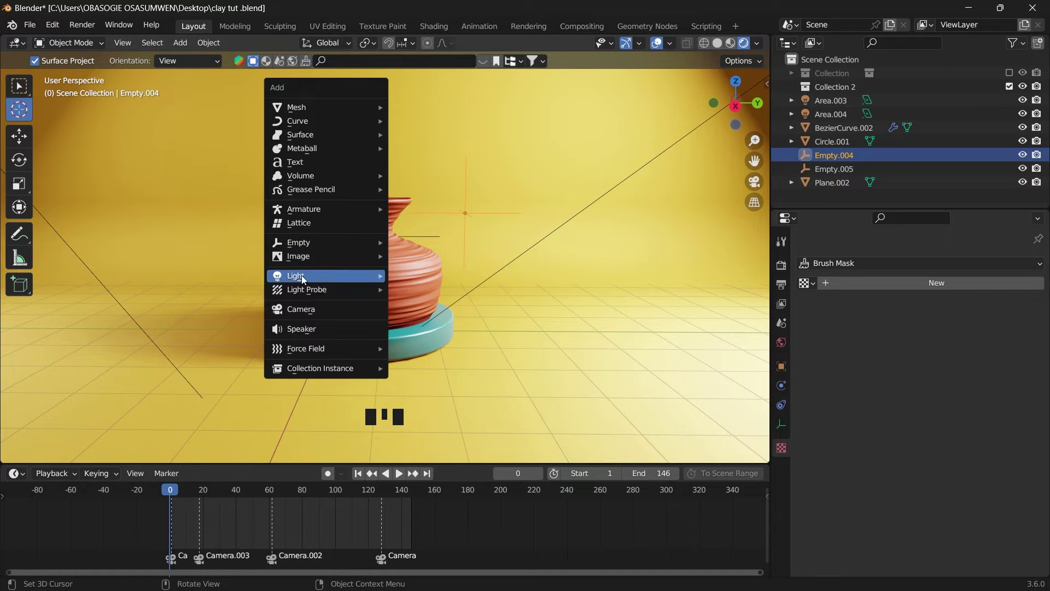
pyautogui.moveTo(309, 244)
pyautogui.click(415, 285)
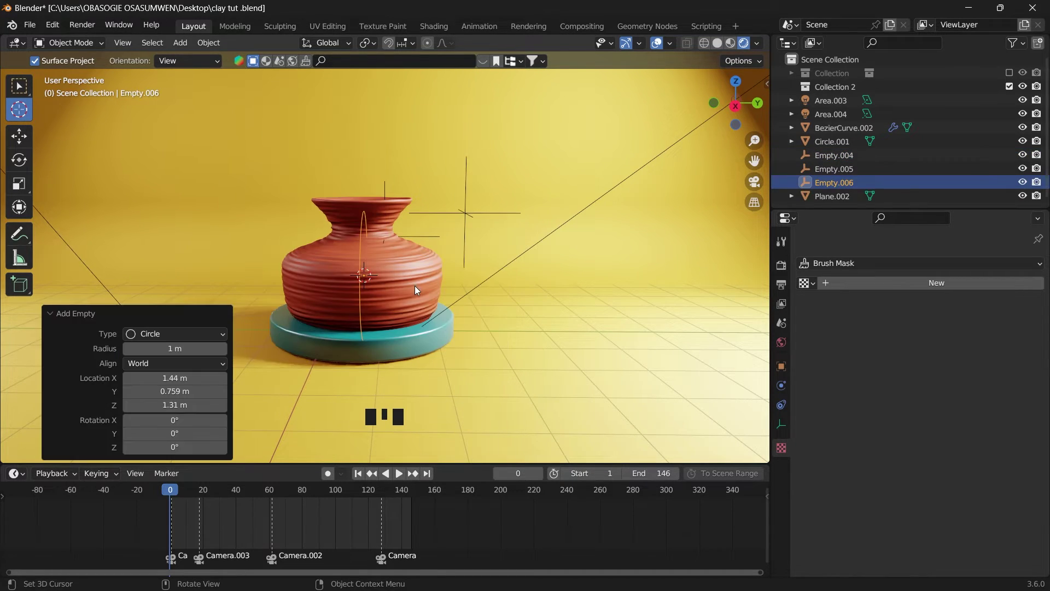
# Step: Rotate the circle empty about X to lie flat and centre it around the vase's base, moving it about 1.39 m along negative X and down
pyautogui.press('r')
pyautogui.press('x')
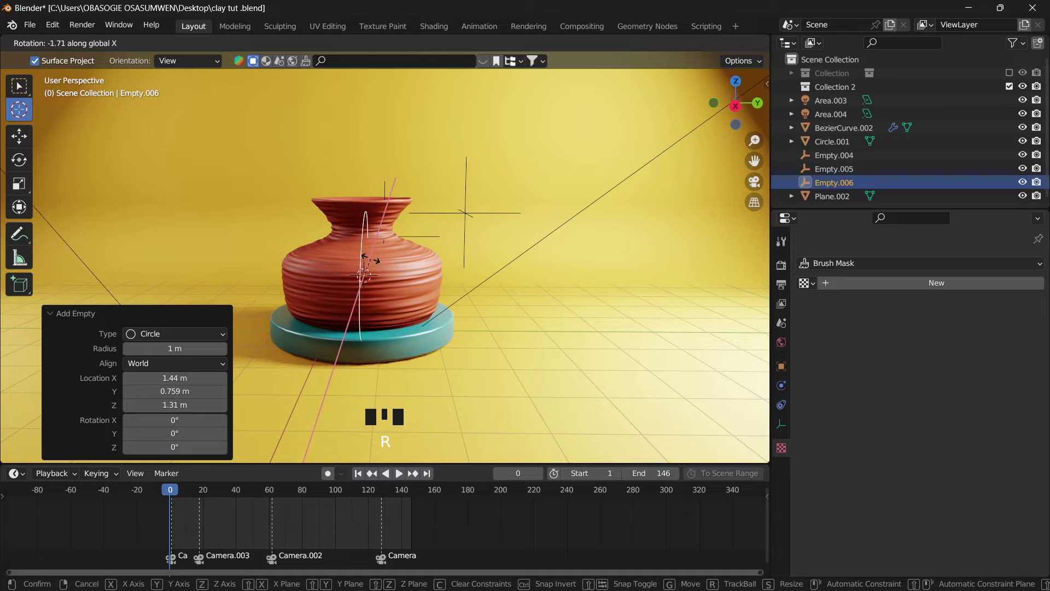
pyautogui.click(371, 260)
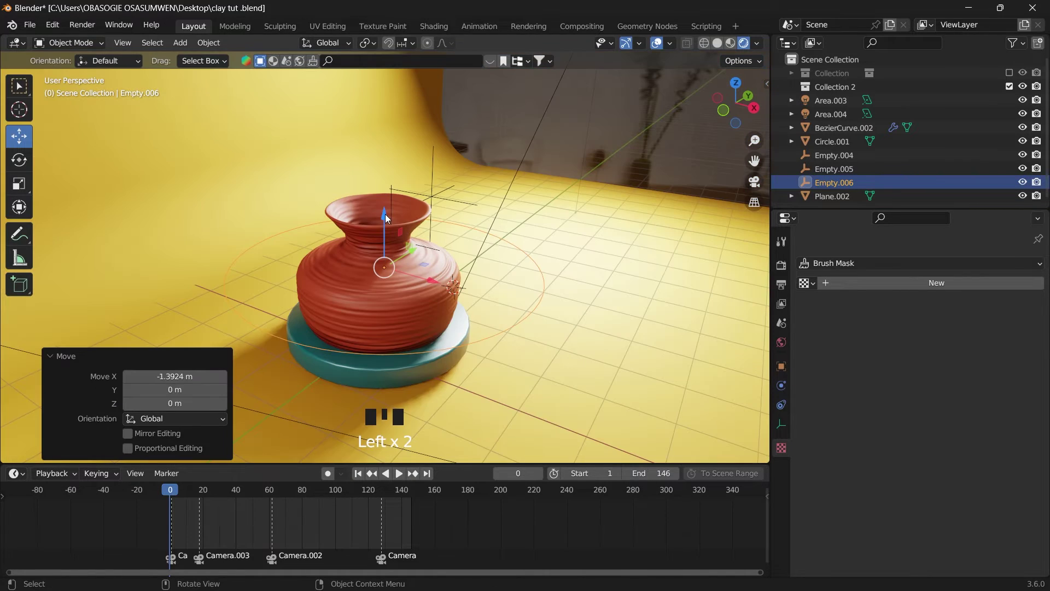
pyautogui.moveTo(385, 214); pyautogui.dragTo(379, 281)
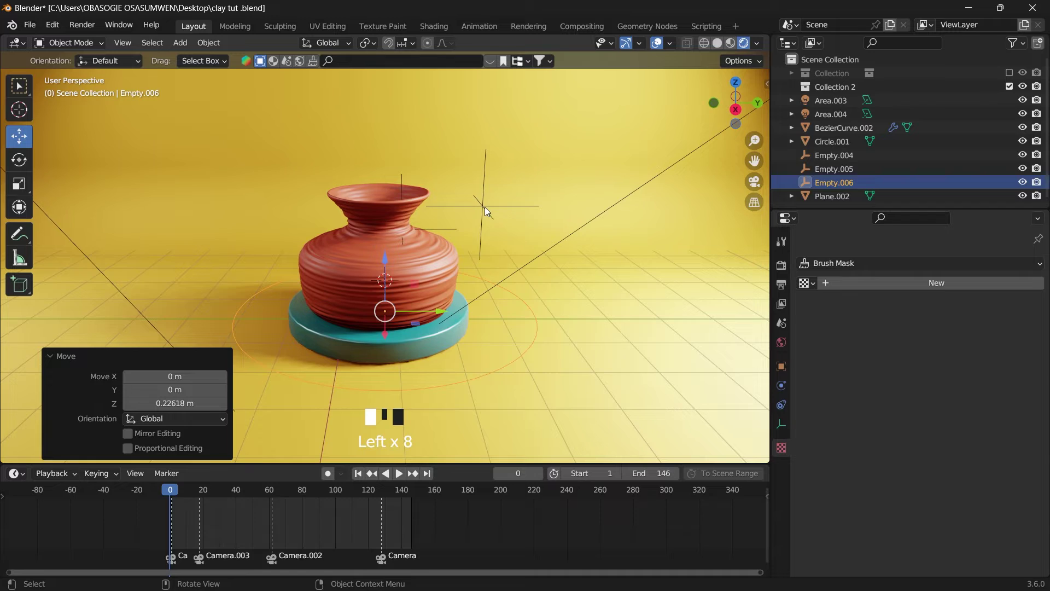
# Step: Try to parent the two control empties, the vase and the disc to the circle empty using Object
pyautogui.click(485, 207)
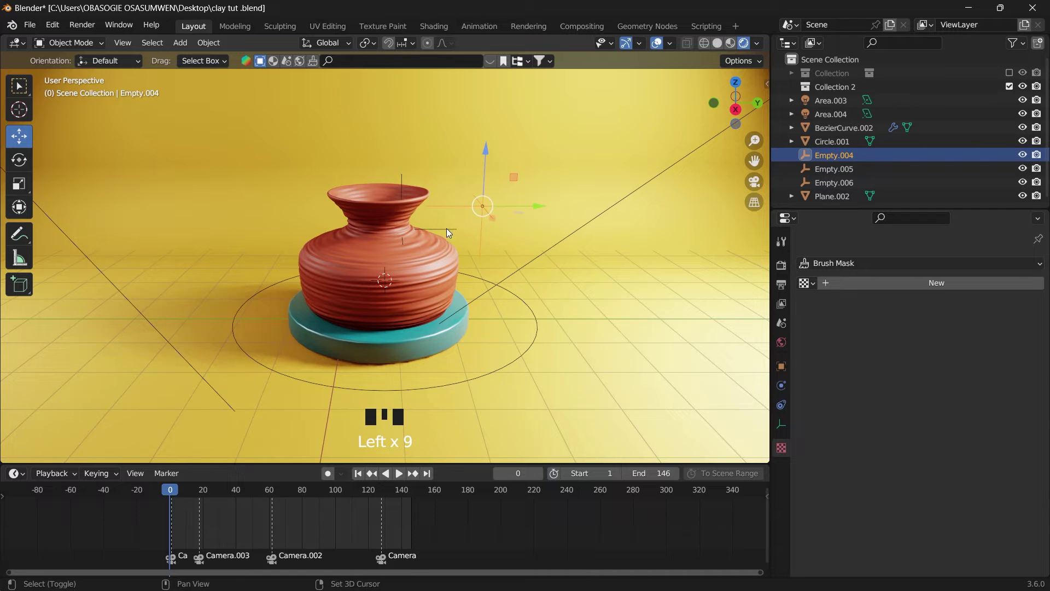
pyautogui.keyDown('shift'); pyautogui.click(446, 228); pyautogui.keyUp('shift')
pyautogui.keyDown('shift'); pyautogui.click(407, 252); pyautogui.keyUp('shift')
pyautogui.keyDown('shift'); pyautogui.click(432, 338); pyautogui.keyUp('shift')
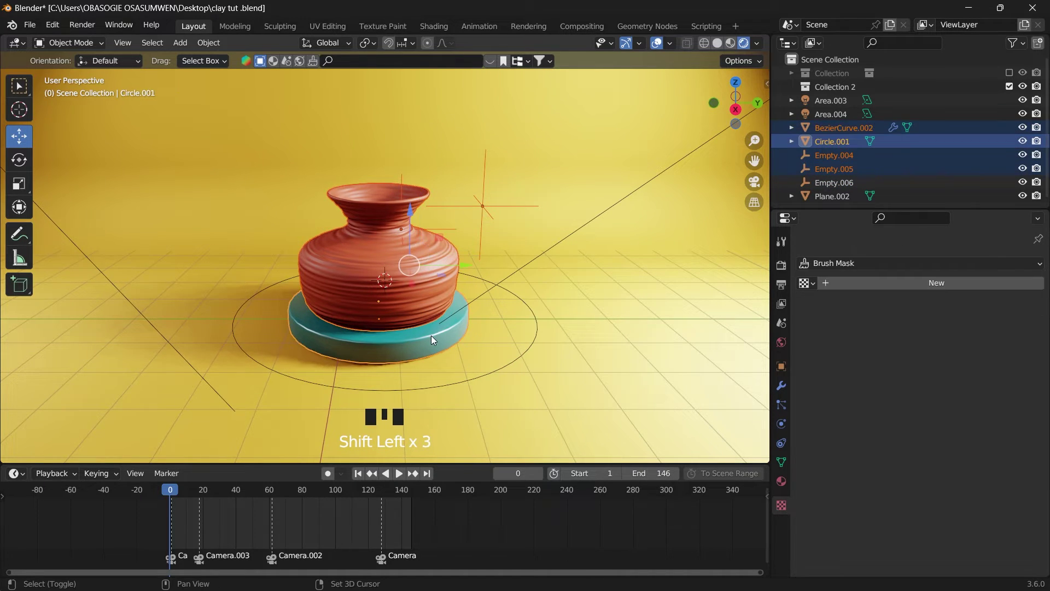
pyautogui.keyDown('shift'); pyautogui.click(536, 320); pyautogui.keyUp('shift')
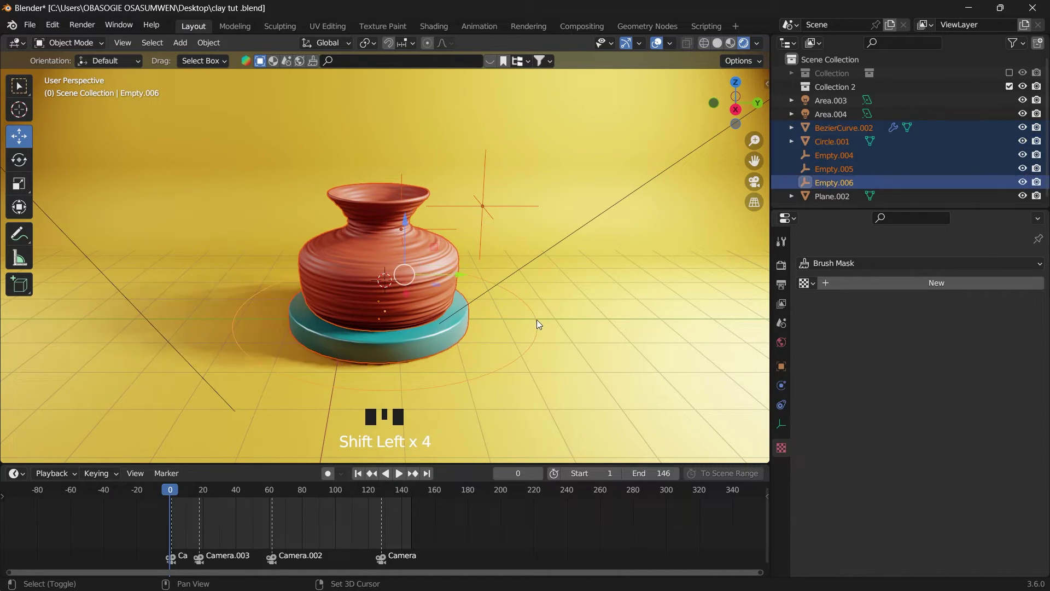
pyautogui.hotkey('ctrl', 'p')
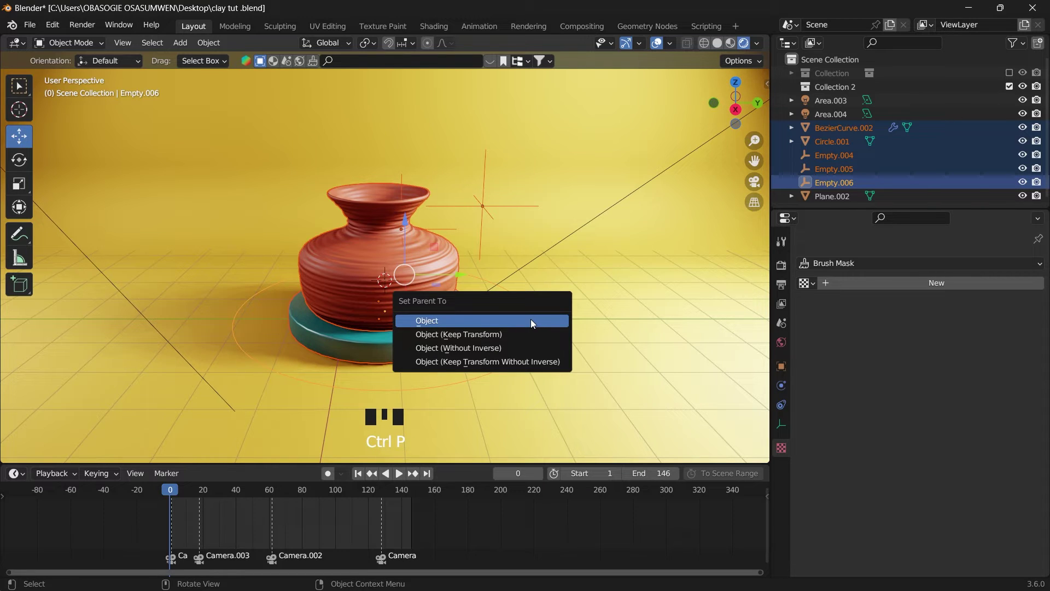
pyautogui.click(530, 319)
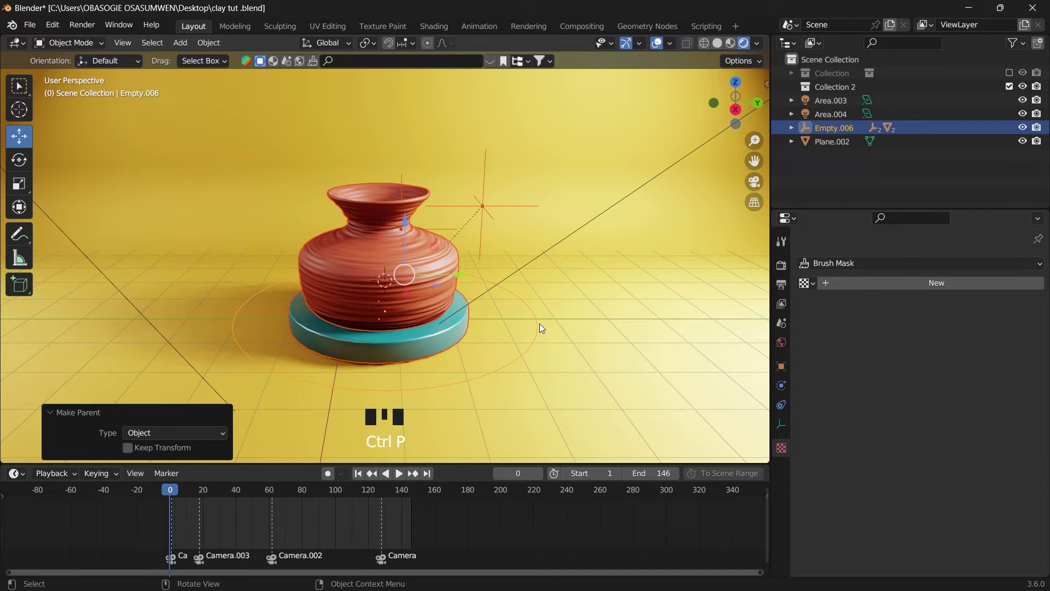
# Step: Rotate the circle empty about Z to test how the parented vase and disc turn
pyautogui.click(540, 325)
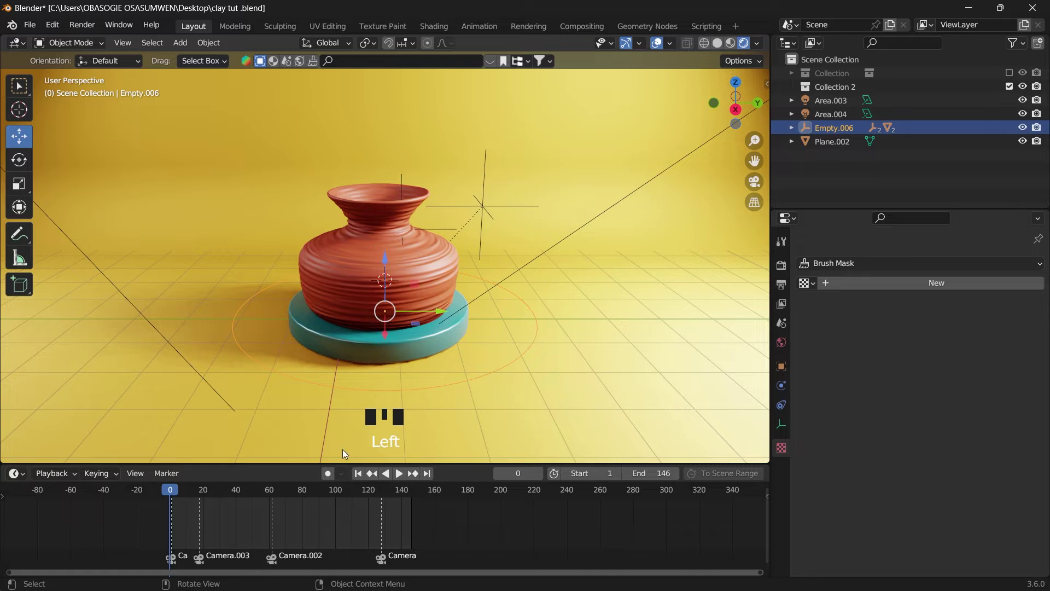
pyautogui.click(20, 161)
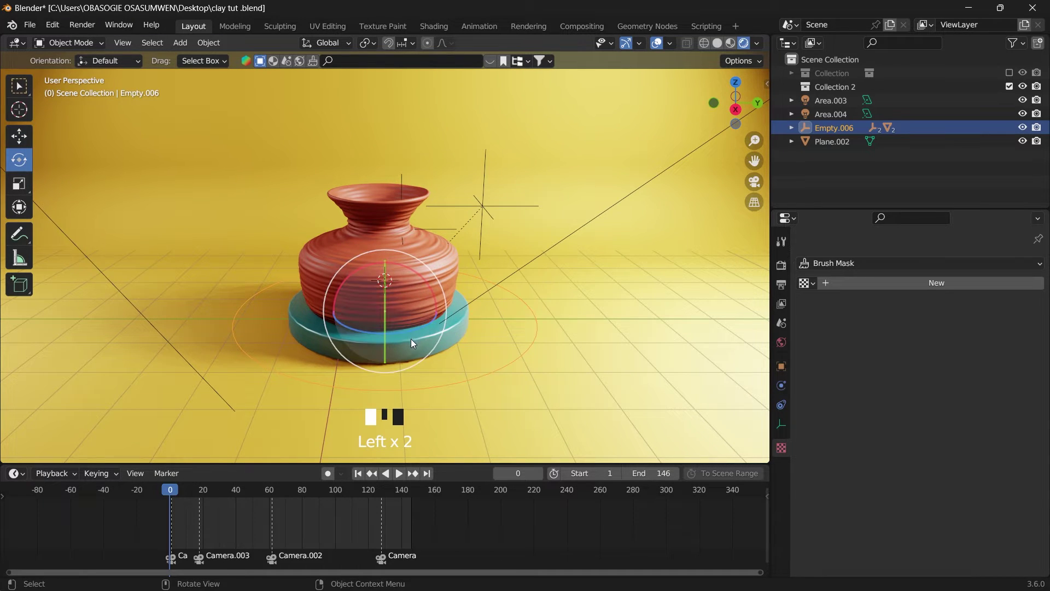
pyautogui.moveTo(354, 329); pyautogui.dragTo(421, 340)
pyautogui.moveTo(421, 340); pyautogui.dragTo(435, 282)
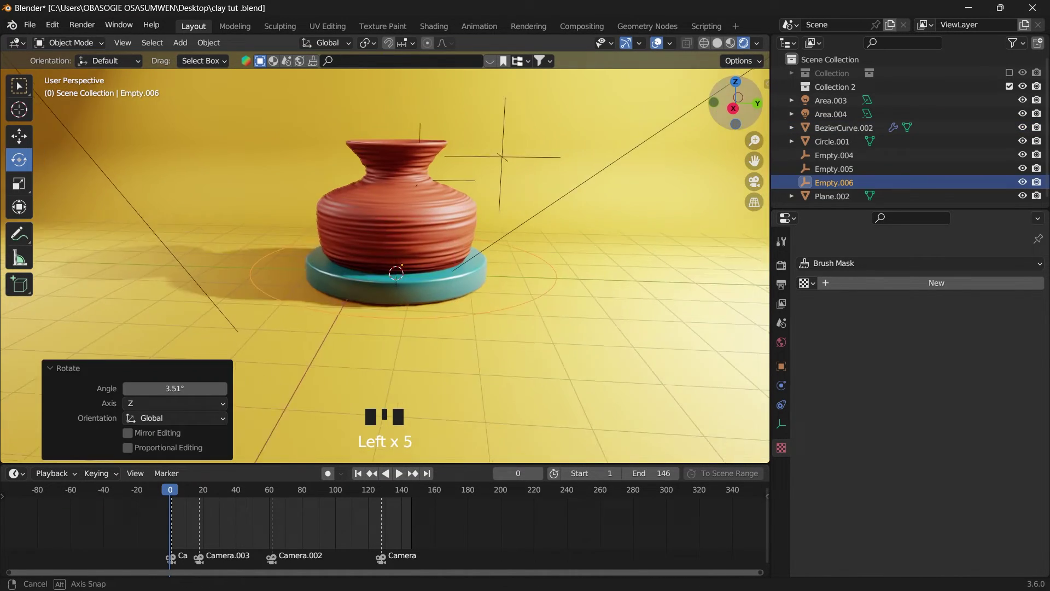
# Step: Snap the 3D cursor to the vase's origin and snap the circle empty to the cursor
pyautogui.moveTo(645, 183)
pyautogui.mouseDown(button='middle')
pyautogui.moveTo(668, 227)
pyautogui.moveTo(646, 202)
pyautogui.mouseUp(button='middle')
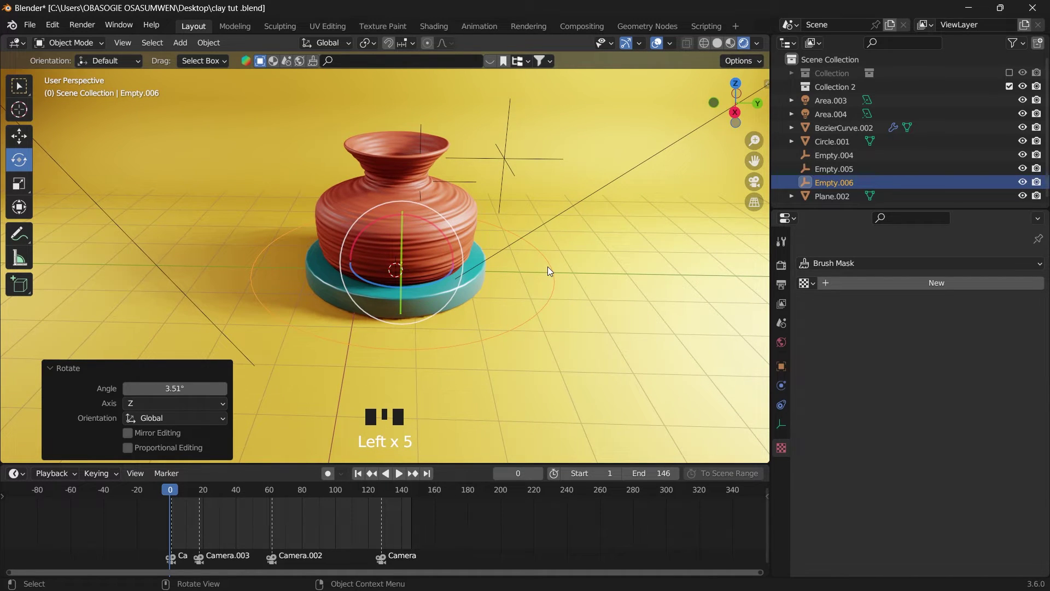
pyautogui.moveTo(730, 119); pyautogui.dragTo(701, 136)
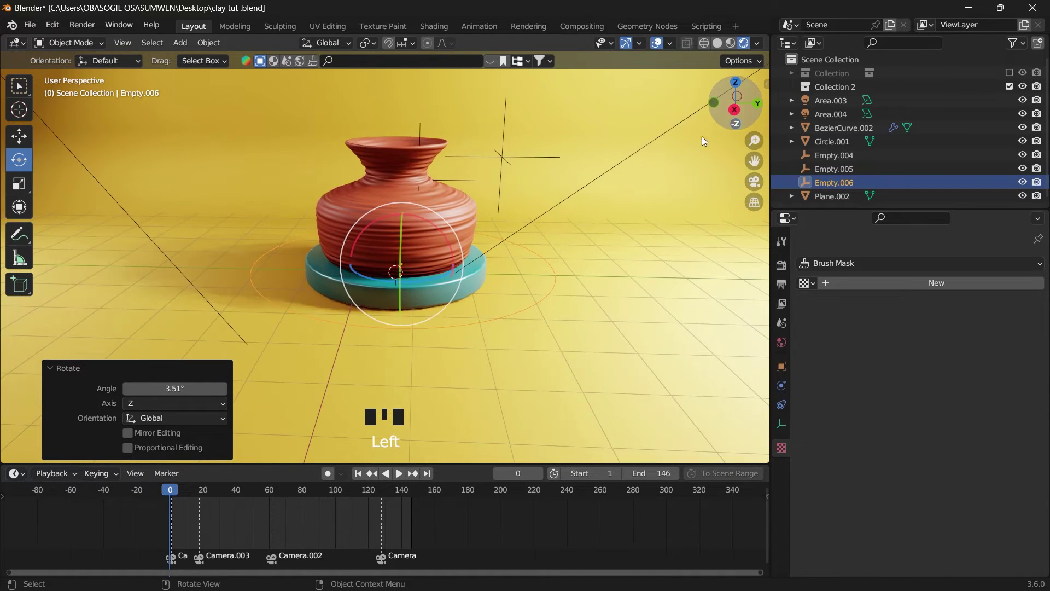
pyautogui.click(433, 242)
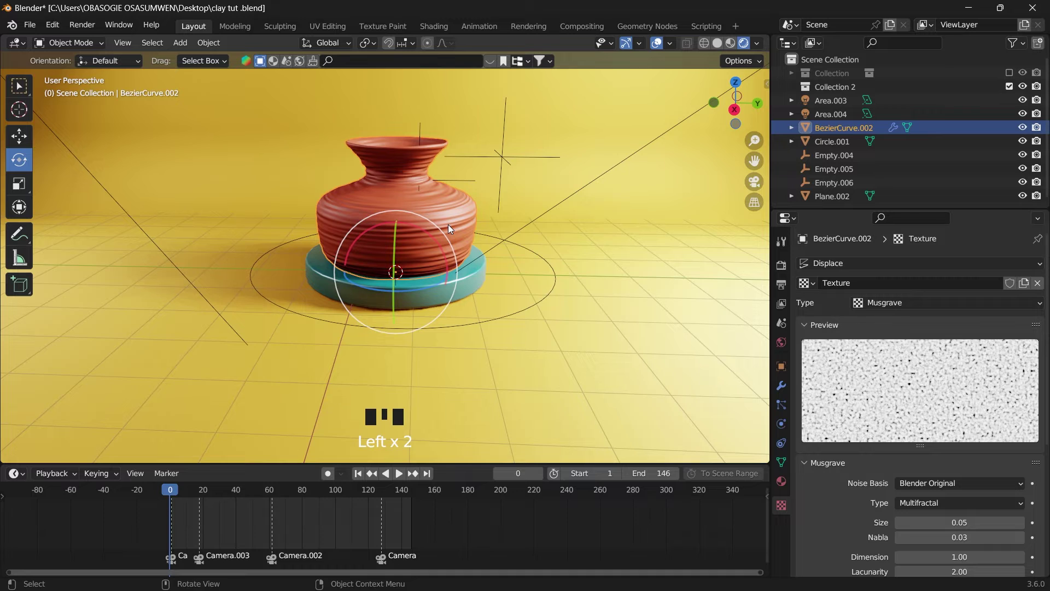
pyautogui.hotkey('shift', 's')
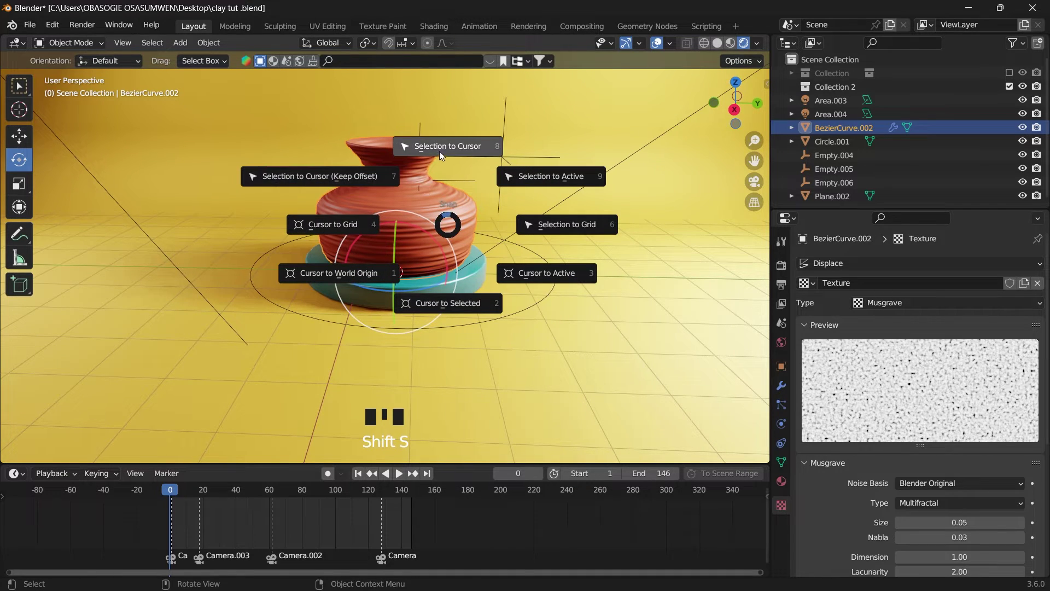
pyautogui.click(442, 310)
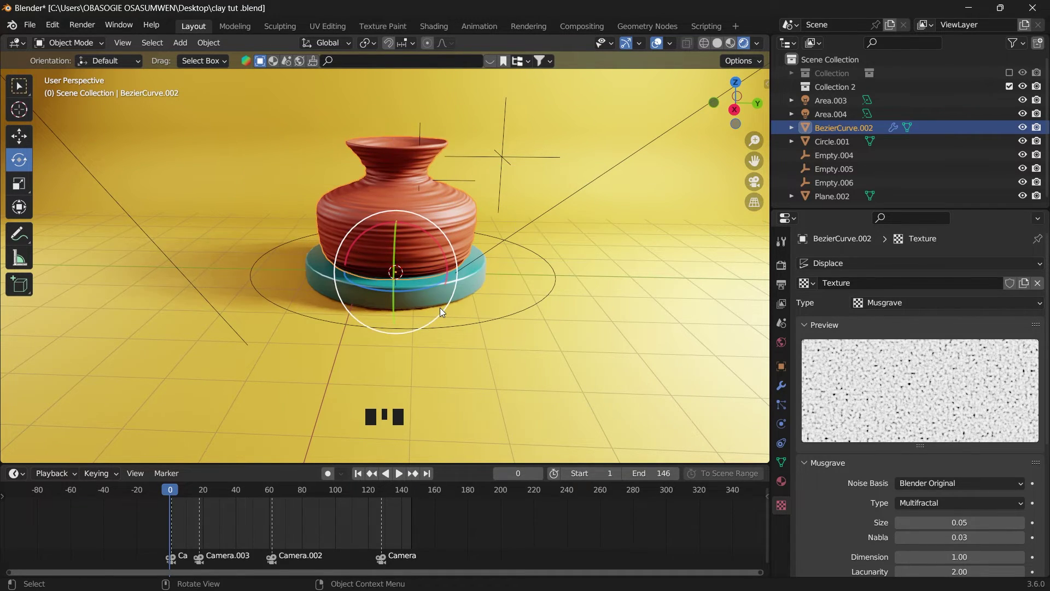
pyautogui.click(553, 290)
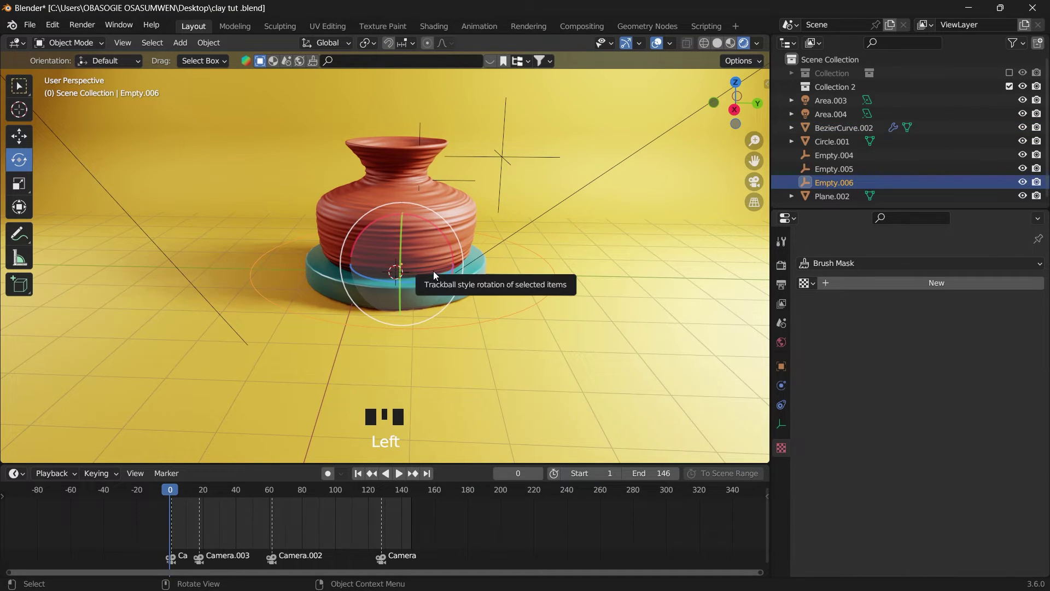
pyautogui.hotkey('shift', 's')
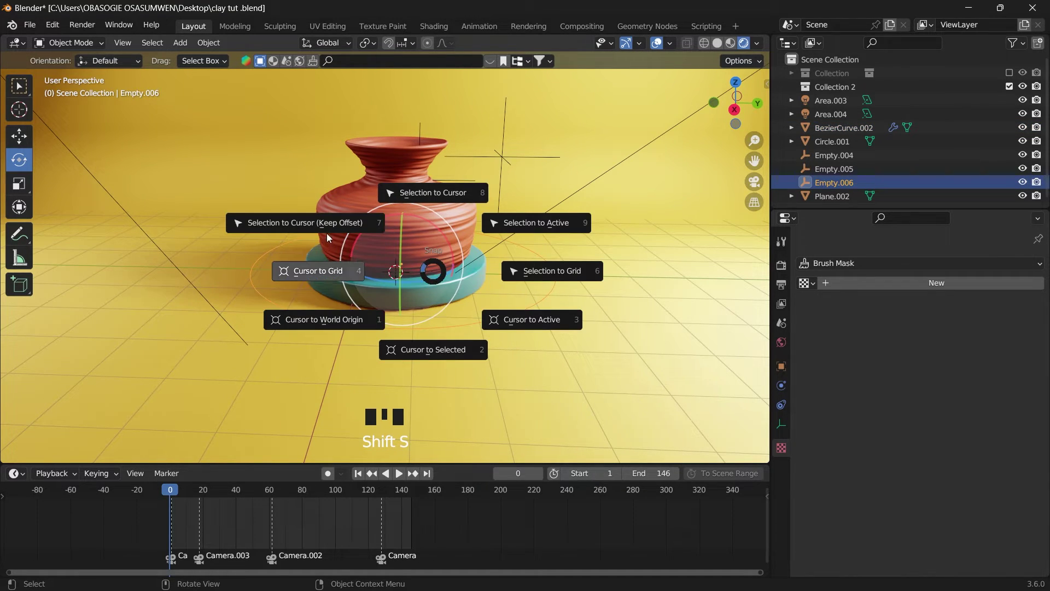
pyautogui.click(429, 194)
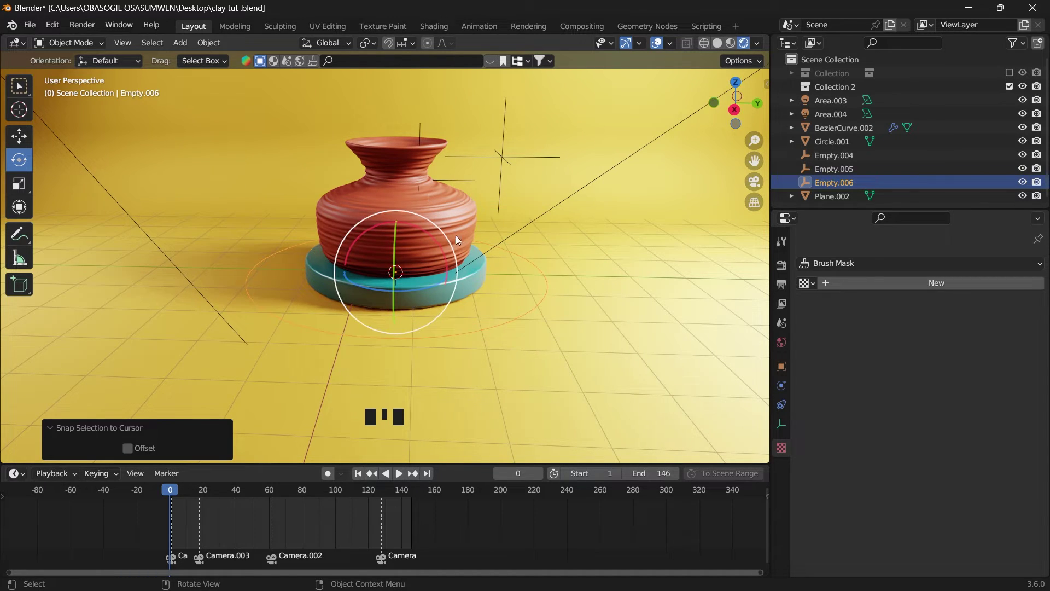
# Step: Parent both control empties, the vase and the disc to the recentred circle empty using Object
pyautogui.doubleClick(480, 175)
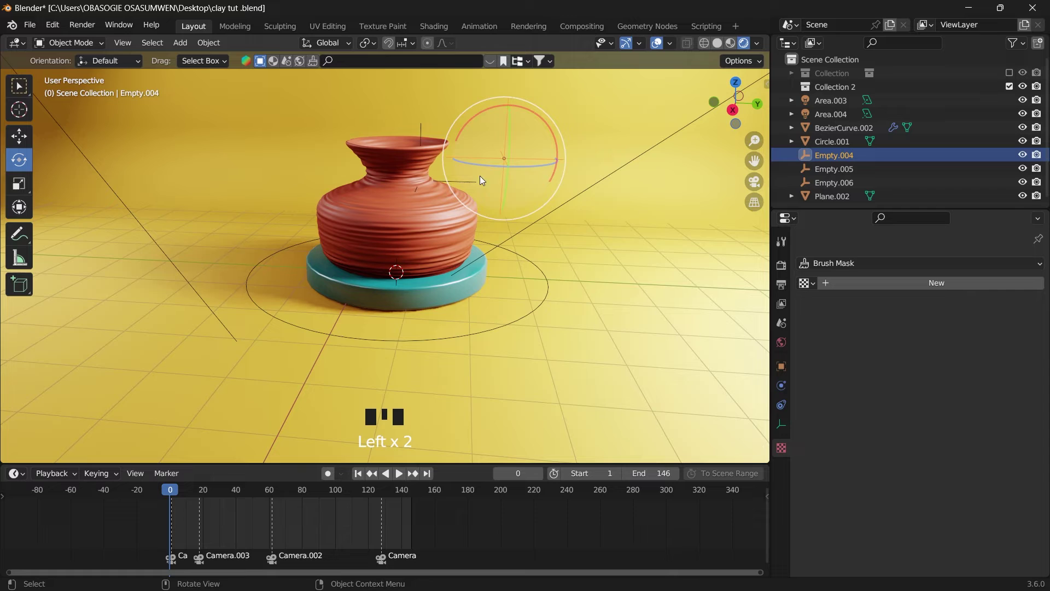
pyautogui.keyDown('shift'); pyautogui.click(450, 181); pyautogui.keyUp('shift')
pyautogui.keyDown('shift'); pyautogui.click(425, 258); pyautogui.keyUp('shift')
pyautogui.keyDown('shift'); pyautogui.click(461, 289); pyautogui.keyUp('shift')
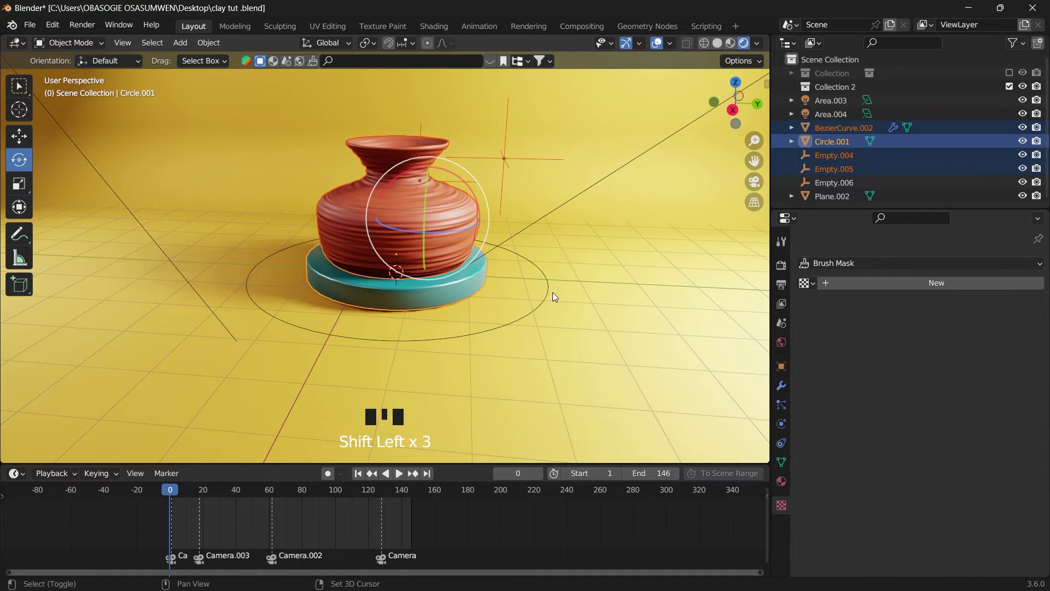
pyautogui.keyDown('shift'); pyautogui.click(547, 292); pyautogui.keyUp('shift')
pyautogui.hotkey('ctrl', 'p')
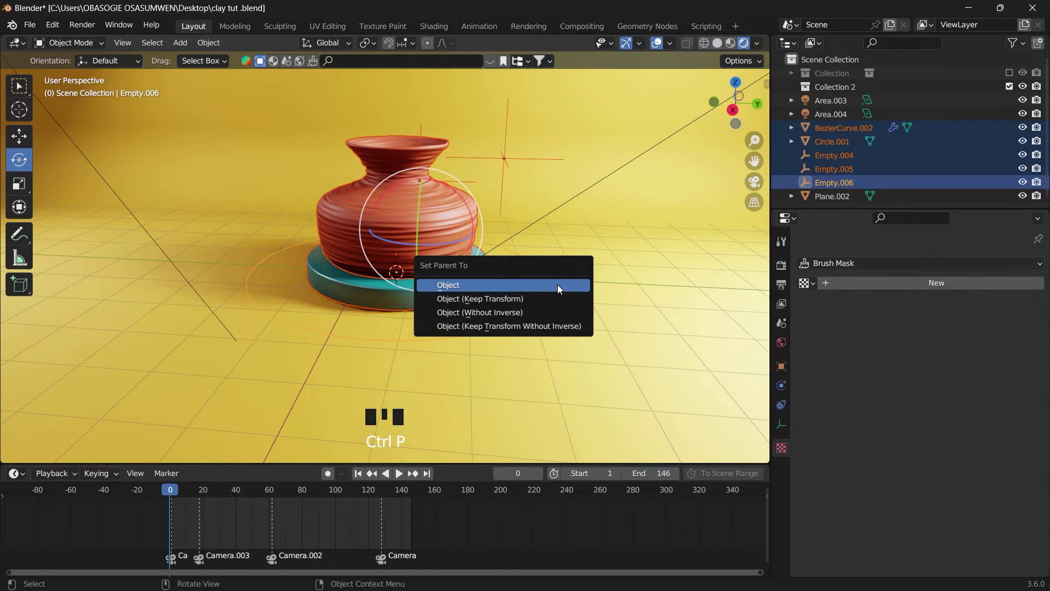
pyautogui.click(558, 288)
# Step: Test the rig by rotating the recentred circle empty about Z
pyautogui.click(545, 298)
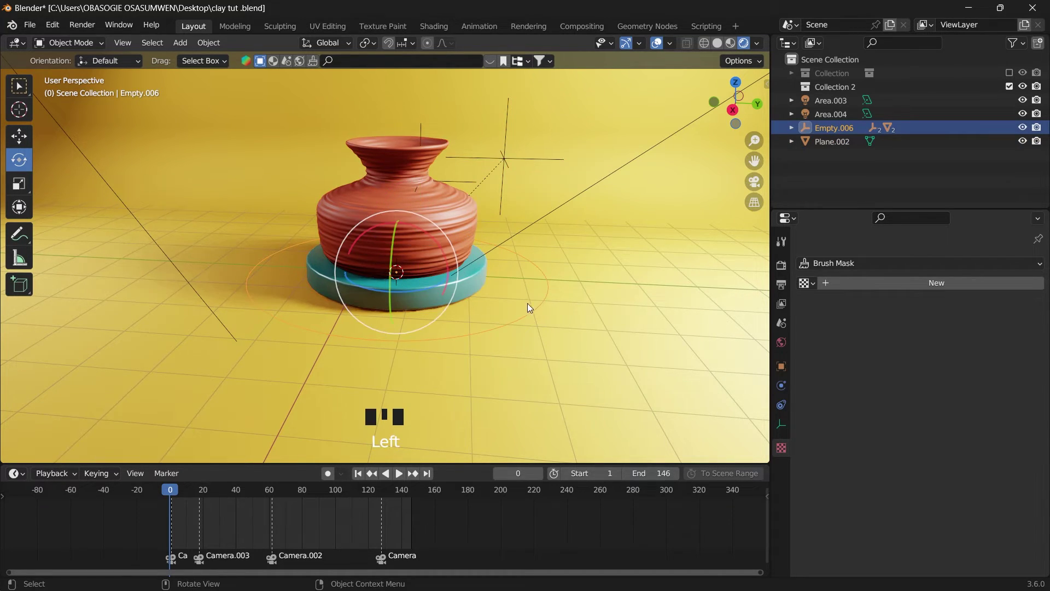
pyautogui.click(407, 296)
pyautogui.moveTo(407, 292); pyautogui.dragTo(445, 280)
pyautogui.click(671, 190)
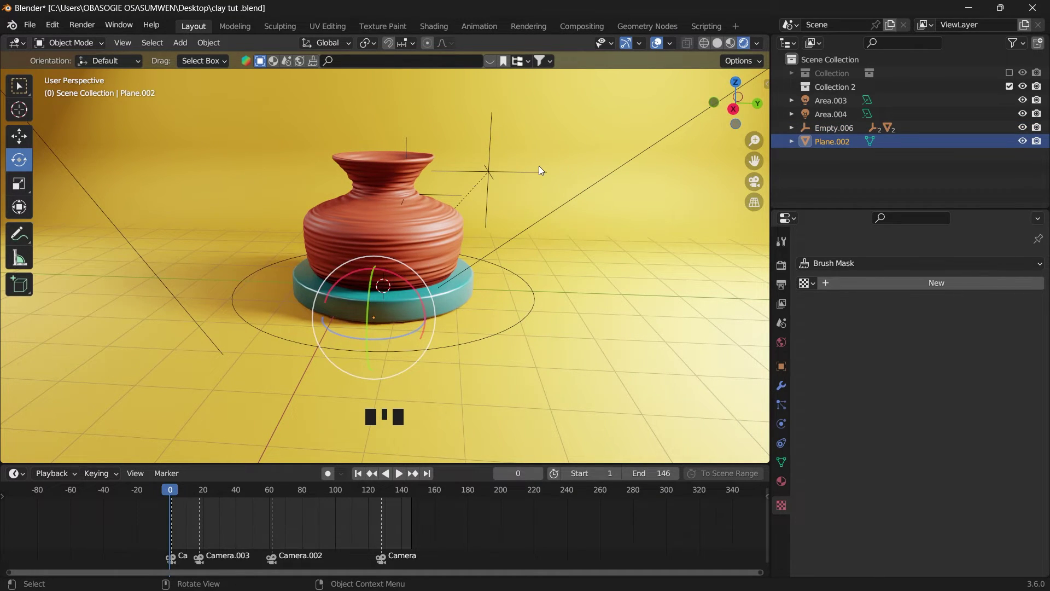
# Step: Reshape the vase by moving the two control empties together about 0.21 m along Y
pyautogui.scroll(2, 539, 171)
pyautogui.keyDown('shift'); pyautogui.click(526, 178); pyautogui.keyUp('shift')
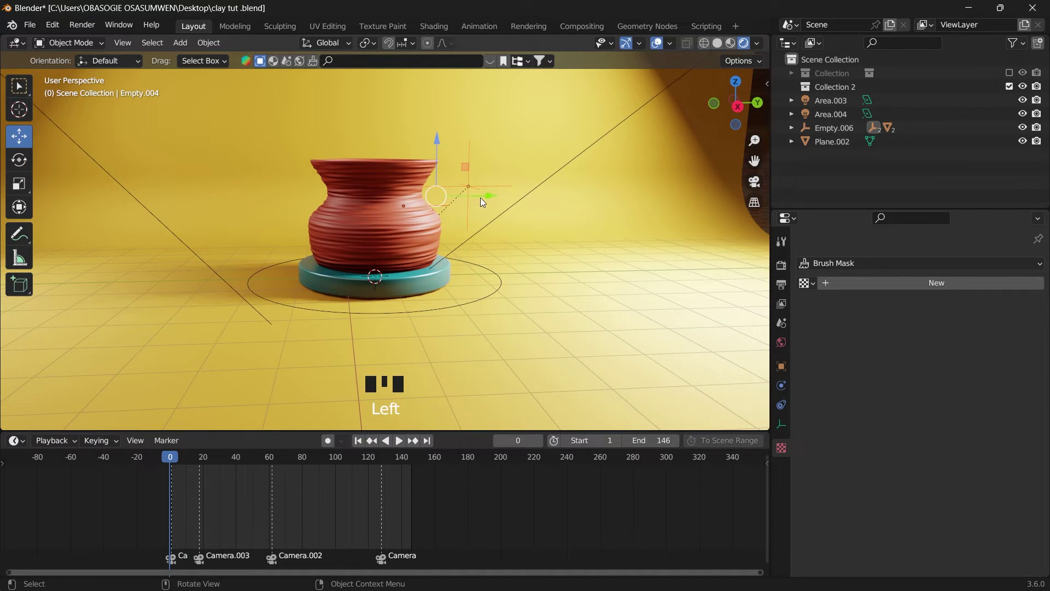
pyautogui.moveTo(481, 197); pyautogui.dragTo(492, 197)
pyautogui.scroll(3, 421, 261)
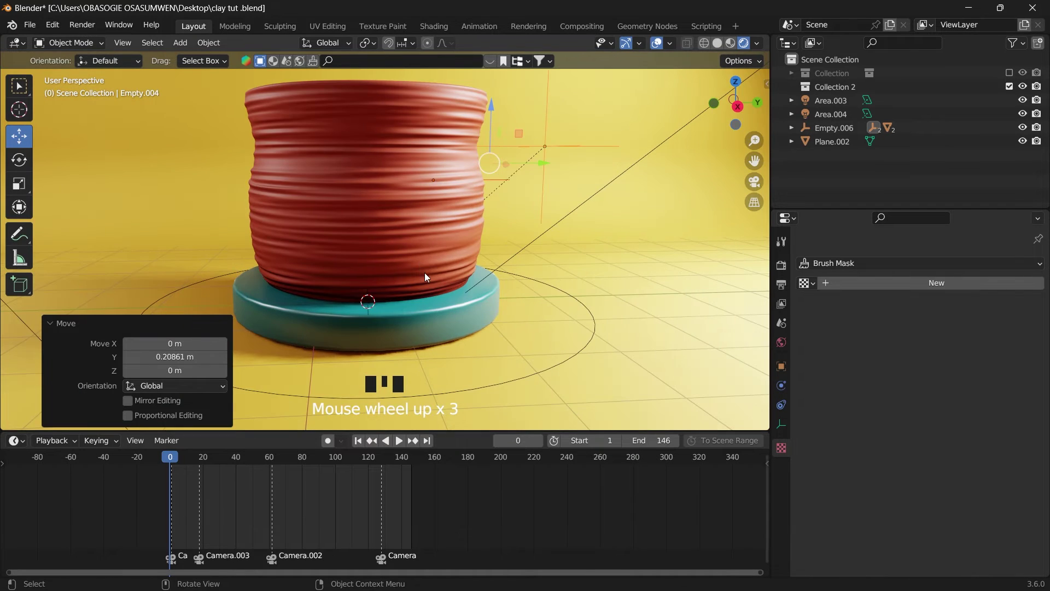
pyautogui.moveTo(750, 118); pyautogui.dragTo(742, 94)
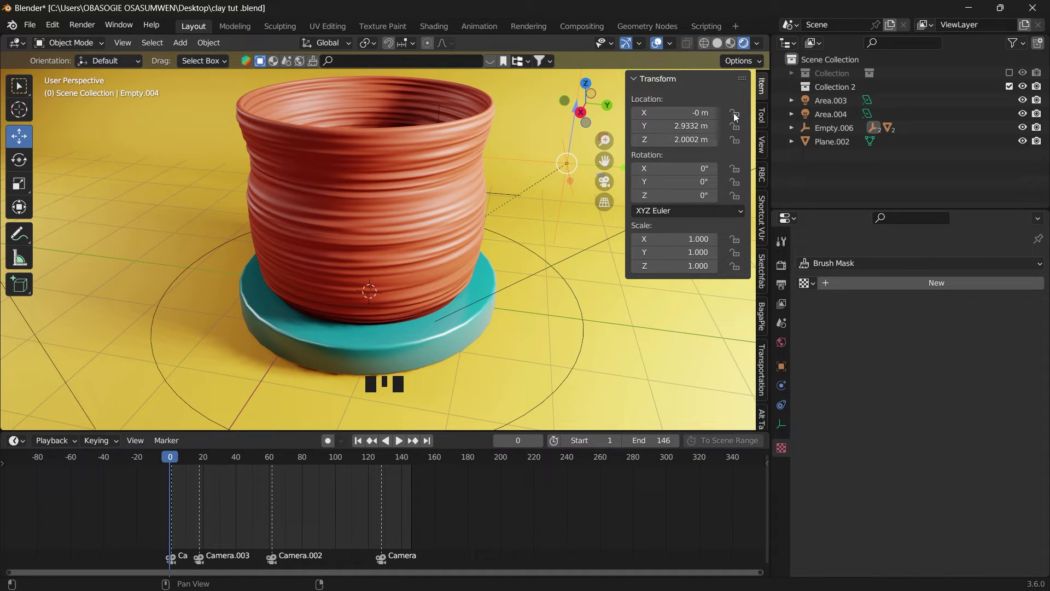
# Step: Lock the X location of the lower control empty behind the vase's neck
pyautogui.click(438, 110)
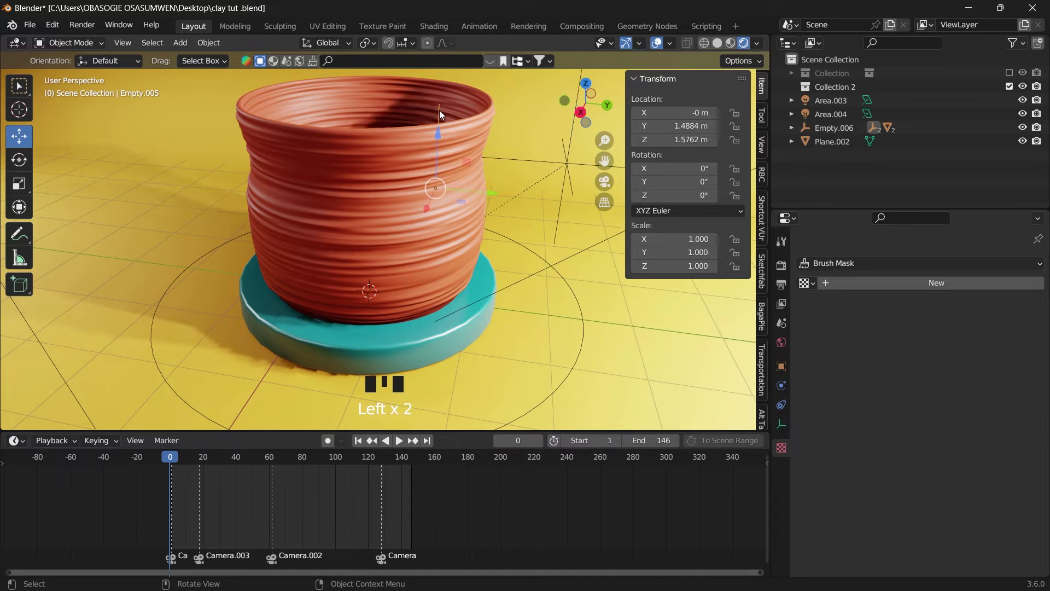
pyautogui.click(734, 113)
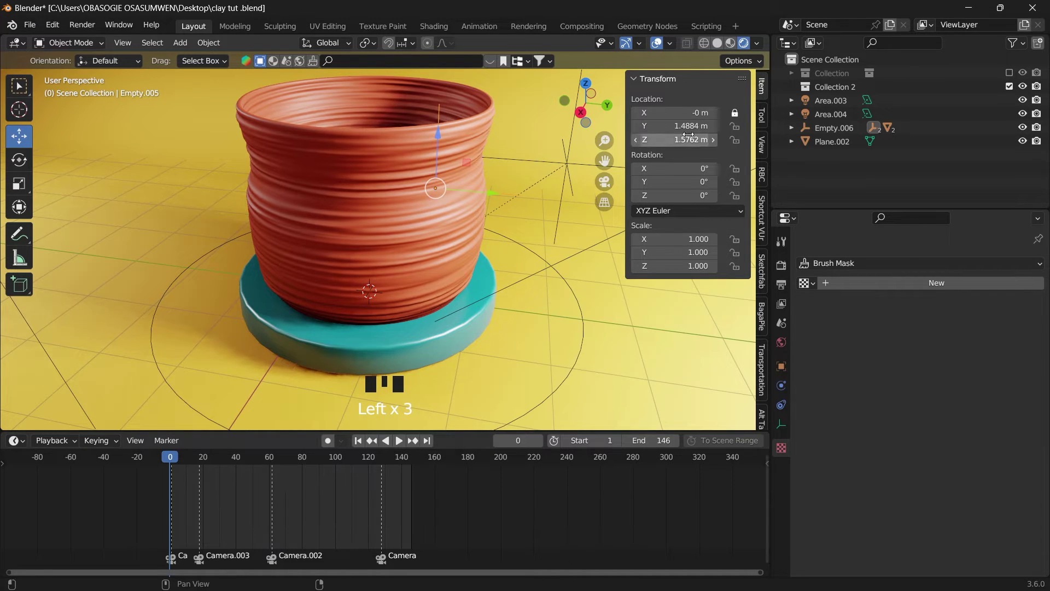
pyautogui.moveTo(569, 117); pyautogui.dragTo(572, 115)
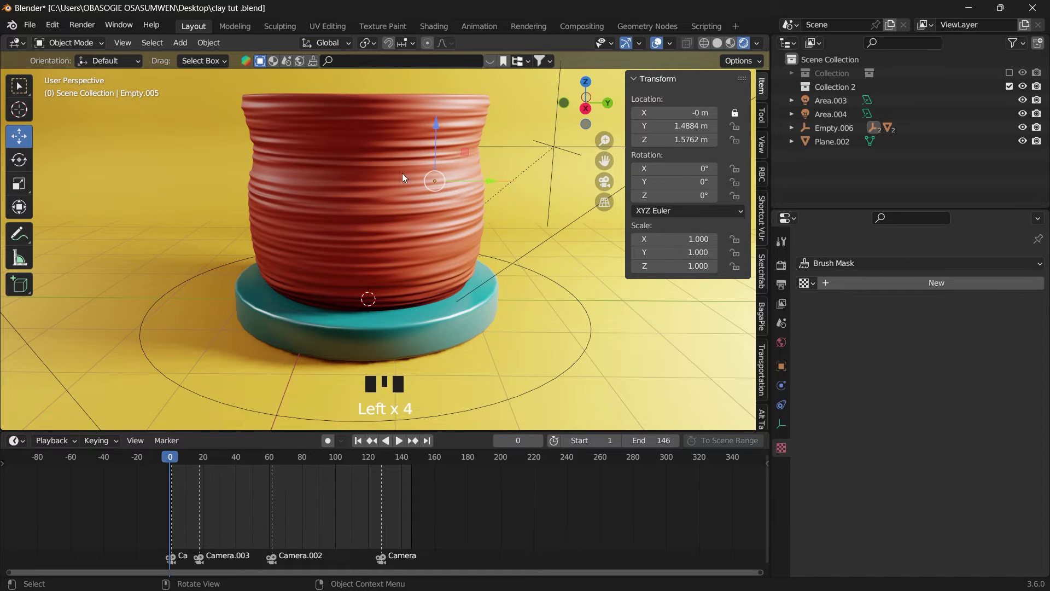
pyautogui.moveTo(579, 124); pyautogui.dragTo(581, 125)
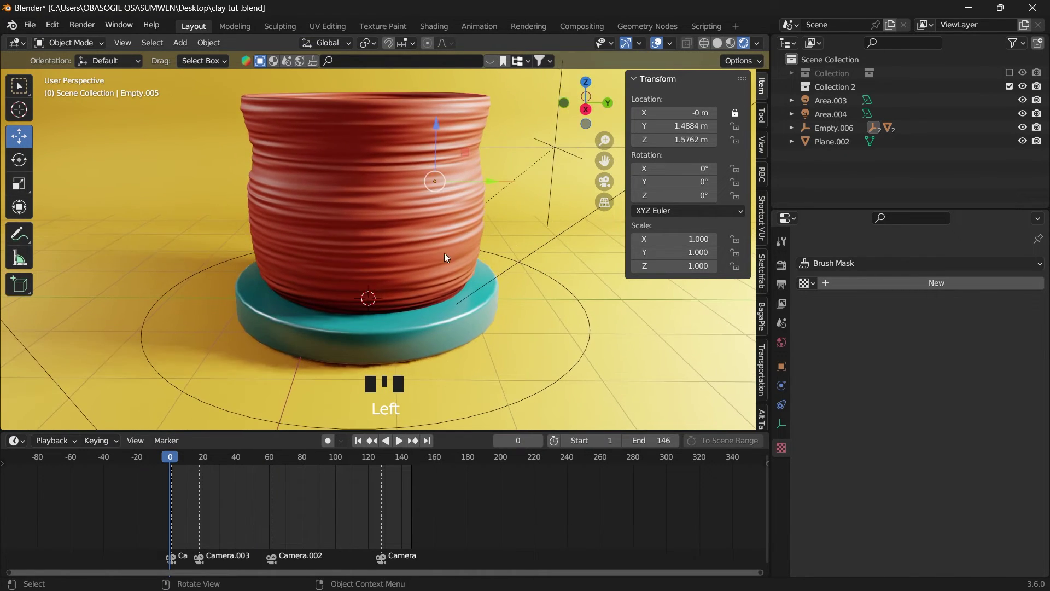
# Step: Keyframe the lower control empty's location at frame 0, and again at frame 42 moved inward along Y to about 0.734 m
pyautogui.press('i')
pyautogui.click(342, 344)
pyautogui.click(239, 457)
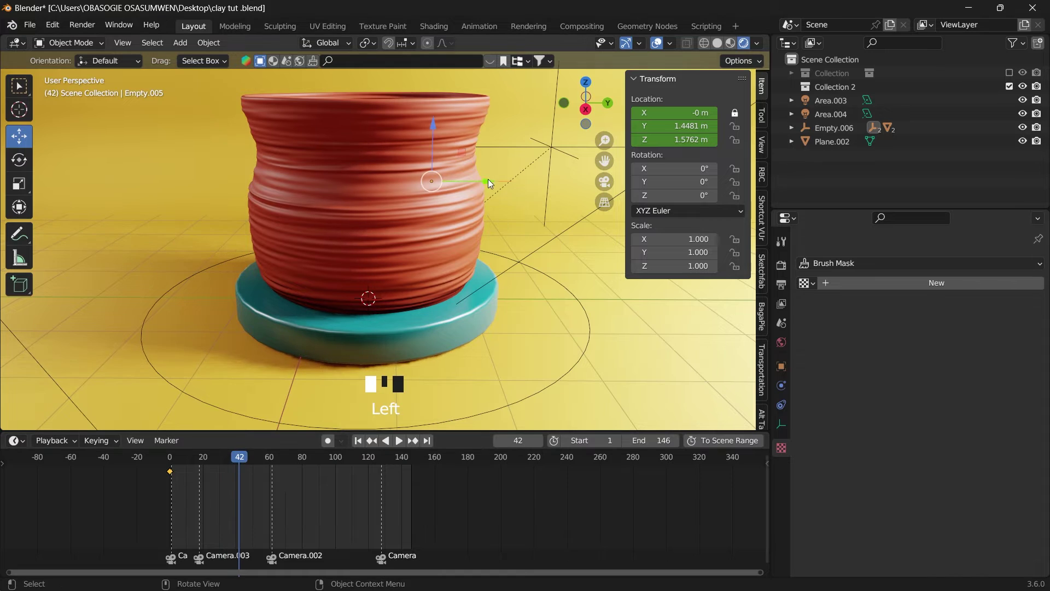
pyautogui.moveTo(488, 179); pyautogui.dragTo(418, 181)
pyautogui.press('i')
pyautogui.click(353, 308)
# Step: Keyframe the upper control empty's location at frame 0, and again around frame 34 moved inward along Y to about 2.655 m
pyautogui.click(170, 460)
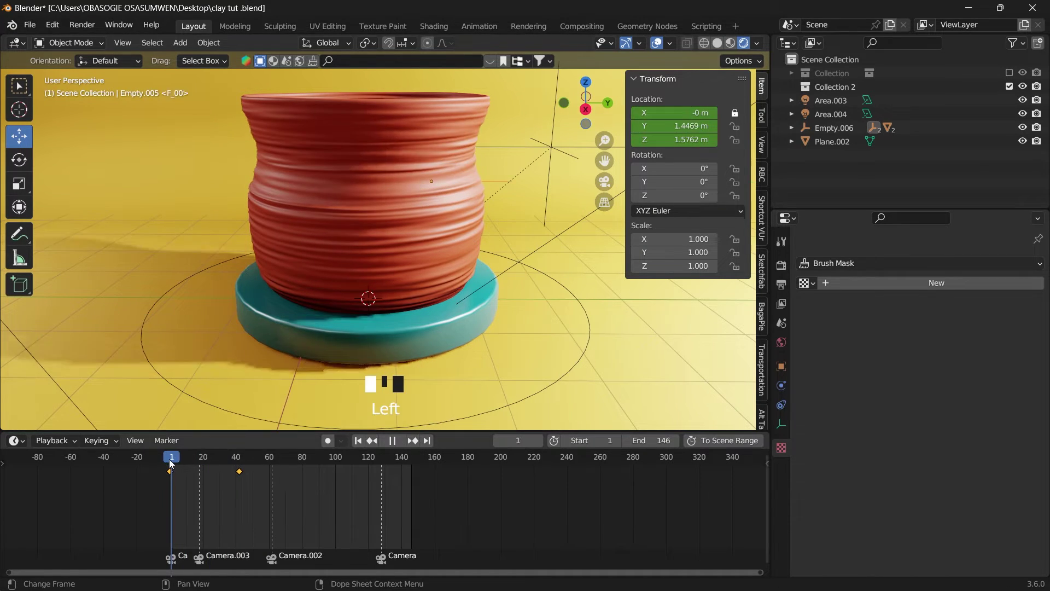
pyautogui.click(556, 152)
pyautogui.press('i')
pyautogui.click(424, 206)
pyautogui.moveTo(580, 153)
pyautogui.mouseDown()
pyautogui.moveTo(547, 153)
pyautogui.moveTo(574, 146)
pyautogui.mouseUp()
pyautogui.click(227, 457)
pyautogui.press('i')
pyautogui.click(375, 295)
# Step: Switch the viewport to solid shading and play back the vase animation
pyautogui.press('space')
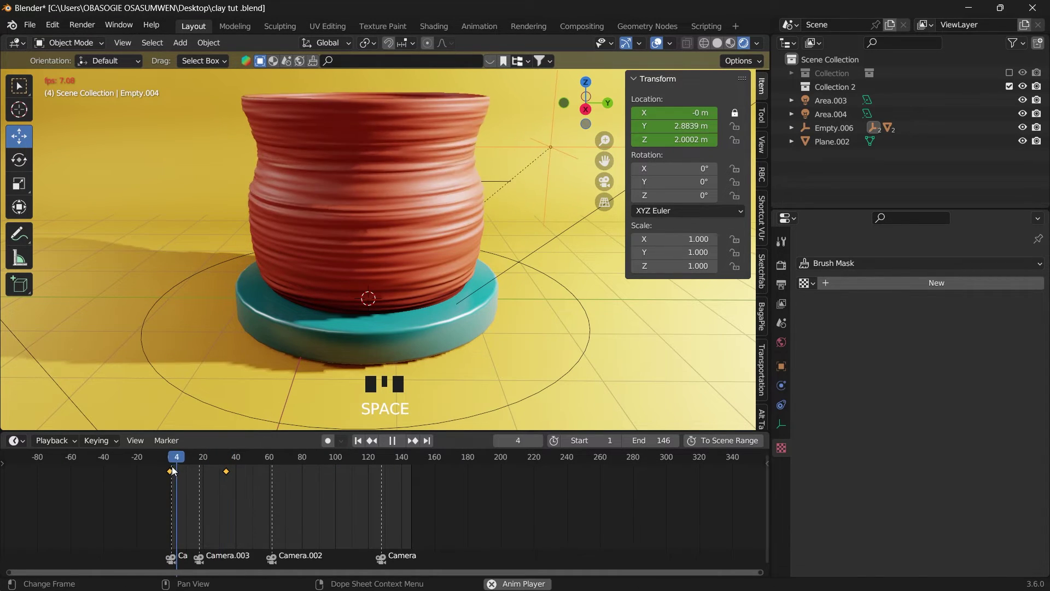
pyautogui.click(716, 43)
pyautogui.press('space')
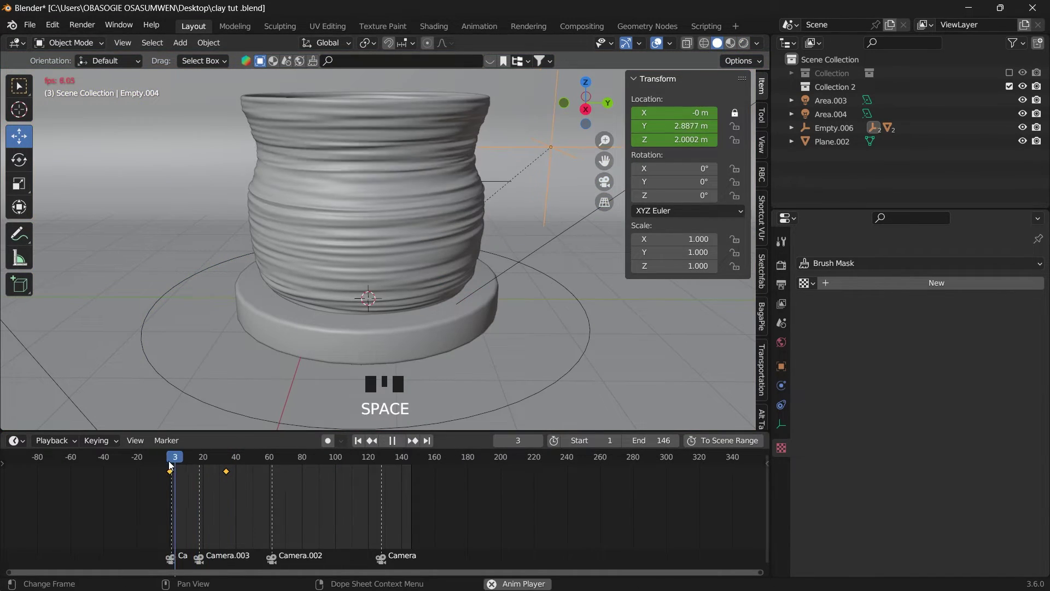
pyautogui.press('space')
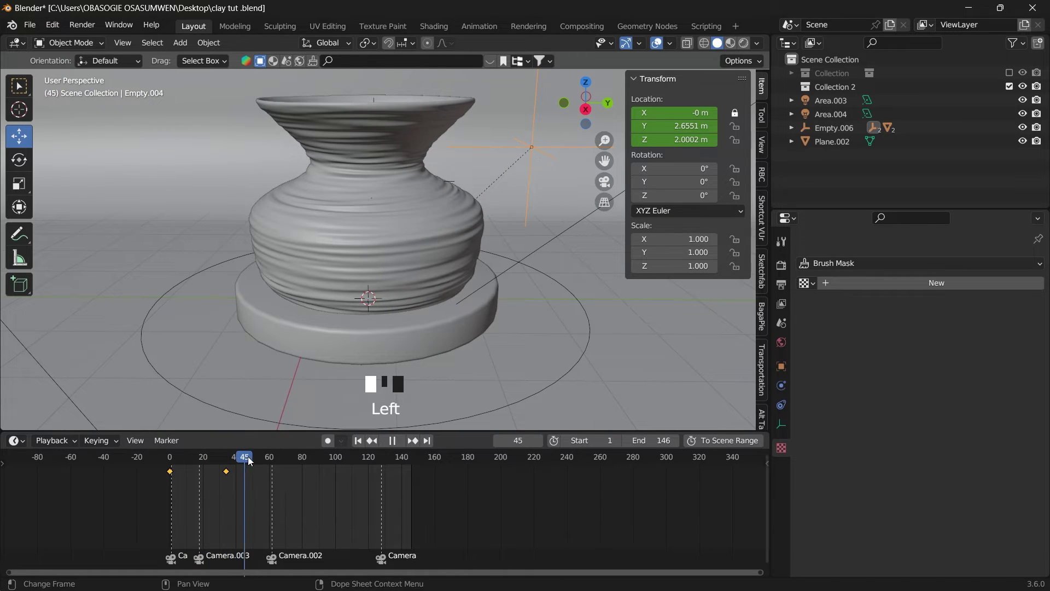
# Step: Try raising the upper control empty along Z around frame 45 without a keyframe and resume playback
pyautogui.moveTo(248, 461); pyautogui.dragTo(250, 461)
pyautogui.moveTo(536, 100); pyautogui.dragTo(540, 74)
pyautogui.press('space')
pyautogui.click(248, 459)
pyautogui.press('space')
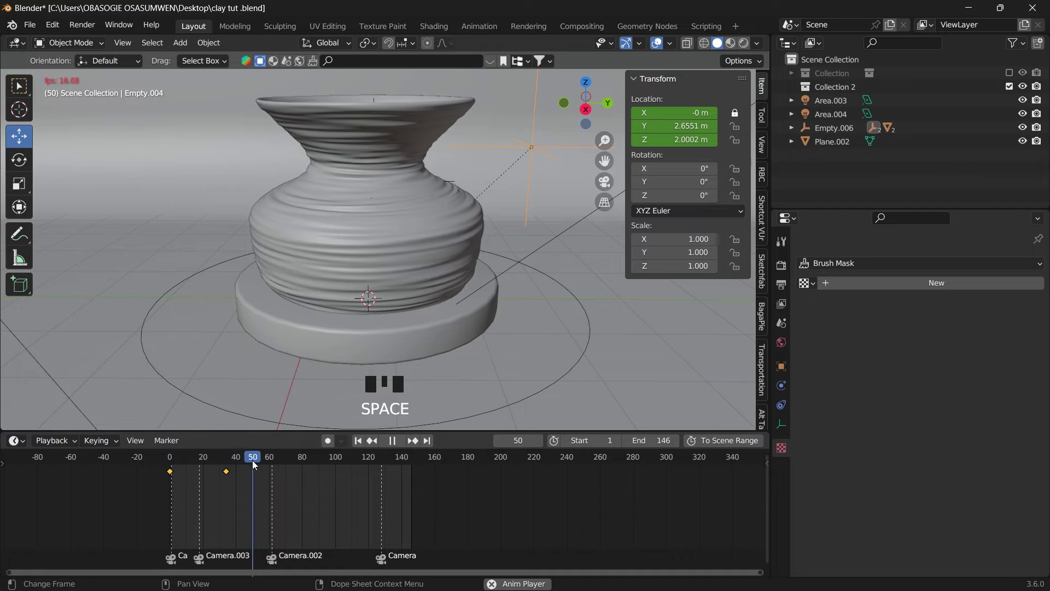
# Step: Copy the upper control empty's frame 34 keyframe, paste it at frame 45 and shift the copy to about frame 41
pyautogui.click(234, 464)
pyautogui.click(227, 472)
pyautogui.rightClick(227, 472)
pyautogui.click(225, 407)
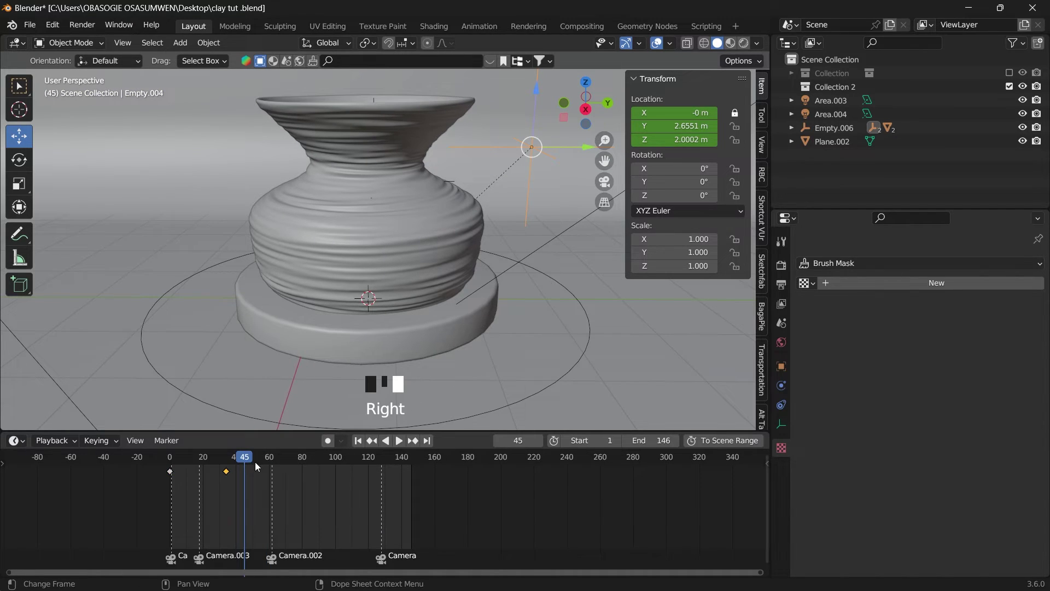
pyautogui.rightClick(252, 467)
pyautogui.click(233, 421)
pyautogui.moveTo(245, 472); pyautogui.dragTo(237, 471)
# Step: At frame 62, raise the upper control empty along Z to about 2.383 m and keyframe its location
pyautogui.moveTo(248, 459); pyautogui.dragTo(272, 457)
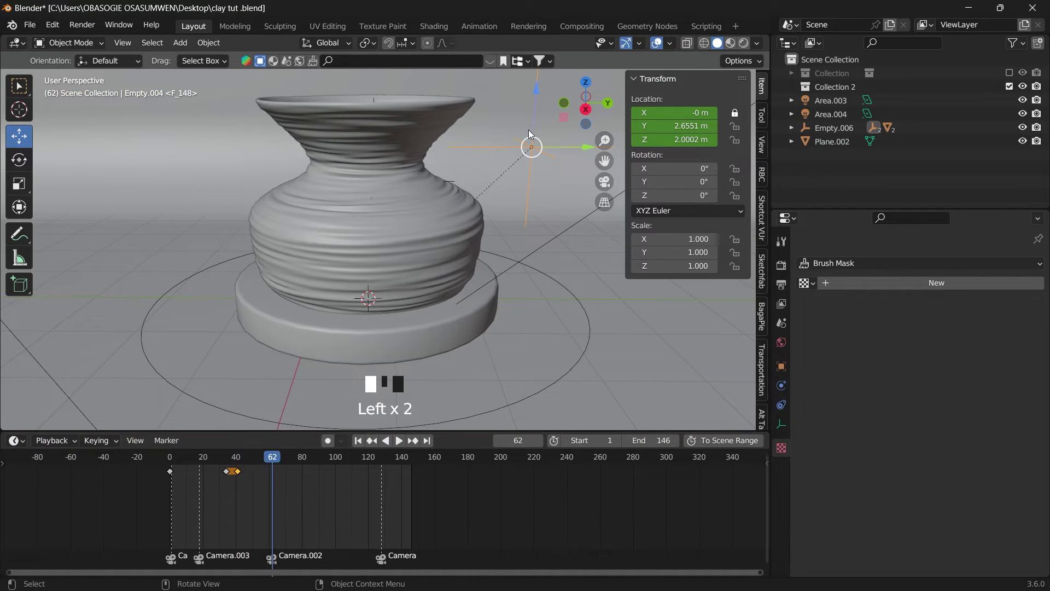
pyautogui.moveTo(534, 112); pyautogui.dragTo(535, 81)
pyautogui.press('i')
pyautogui.click(440, 283)
# Step: Play and scrub through the animation to check how the vase reshapes up to frame 62
pyautogui.click(210, 461)
pyautogui.press('space')
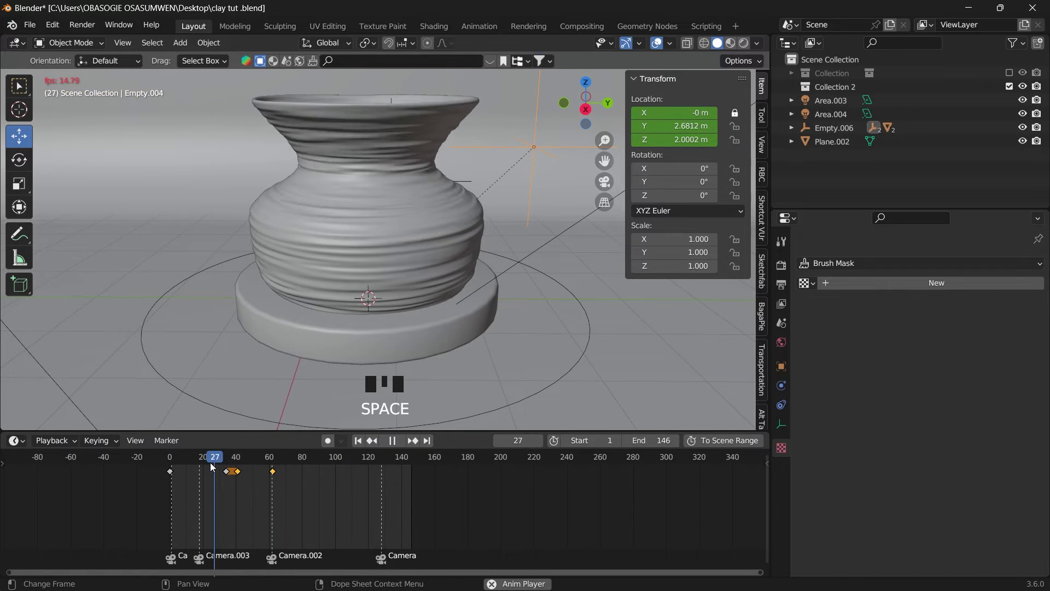
pyautogui.press('space')
pyautogui.click(232, 463)
pyautogui.press('space')
pyautogui.press('space')
pyautogui.moveTo(239, 463); pyautogui.dragTo(174, 466)
pyautogui.press('space')
pyautogui.press('space')
pyautogui.click(273, 458)
pyautogui.press('space')
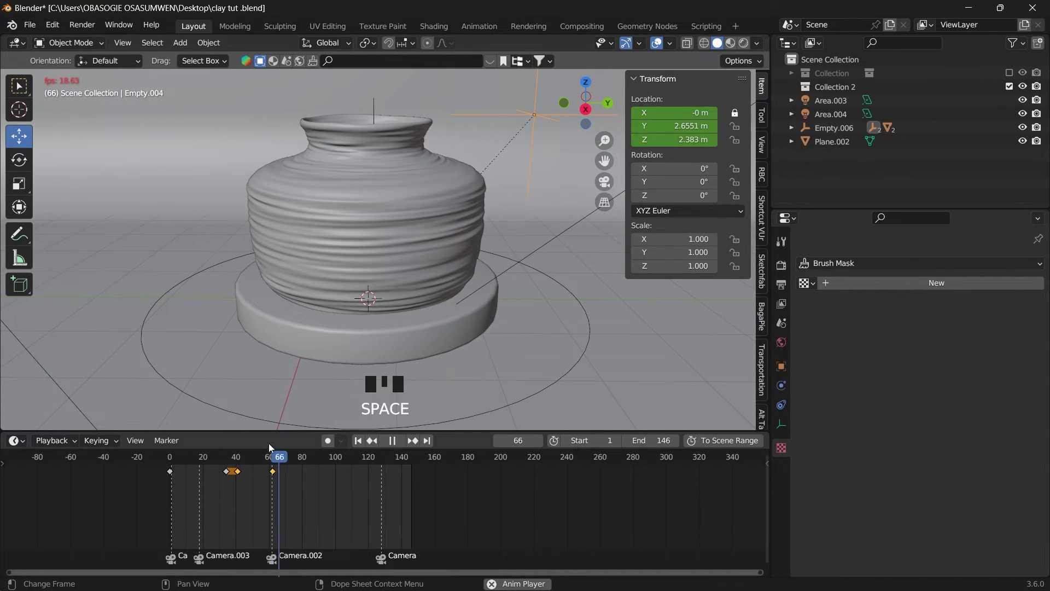
pyautogui.press('space')
# Step: Try moving the lower control empty up about 0.345 m along Z and shifting it along Y, and undo the move
pyautogui.click(371, 115)
pyautogui.click(373, 102)
pyautogui.click(373, 103)
pyautogui.click(373, 104)
pyautogui.moveTo(375, 128); pyautogui.dragTo(378, 98)
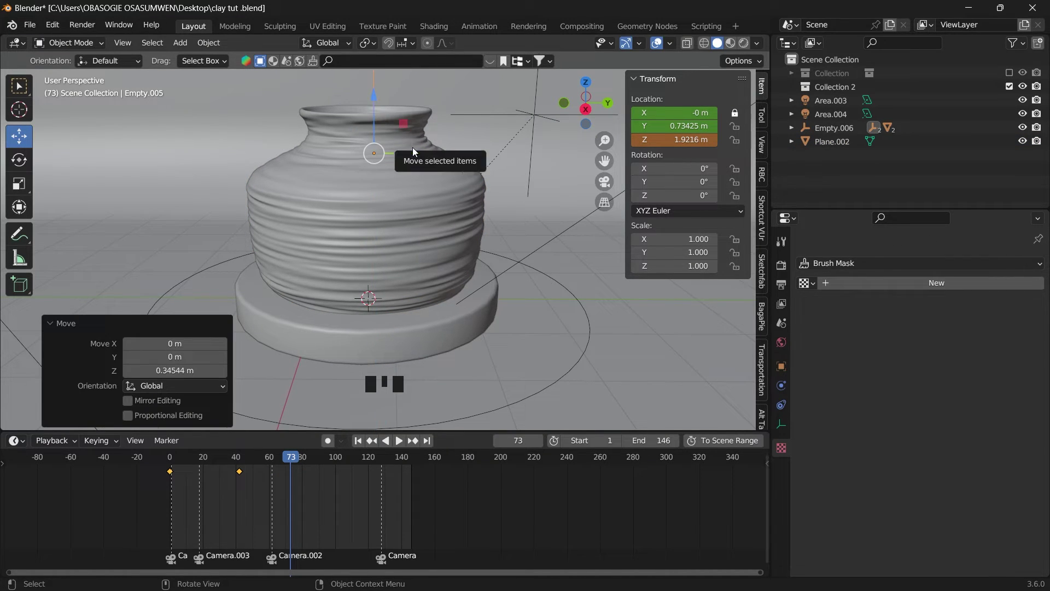
pyautogui.moveTo(430, 153); pyautogui.dragTo(418, 154)
pyautogui.hotkey('ctrl', 'z')
# Step: Replay the animation from around frame 43 to check the timing of the neck's motion
pyautogui.press('space')
pyautogui.moveTo(289, 457); pyautogui.dragTo(241, 460)
pyautogui.press('space')
pyautogui.press('space')
pyautogui.press('space')
pyautogui.press('space')
pyautogui.press('space')
# Step: Copy the lower control empty's frame 42 keyframe and paste it at frame 64
pyautogui.click(239, 472)
pyautogui.rightClick(240, 472)
pyautogui.click(219, 406)
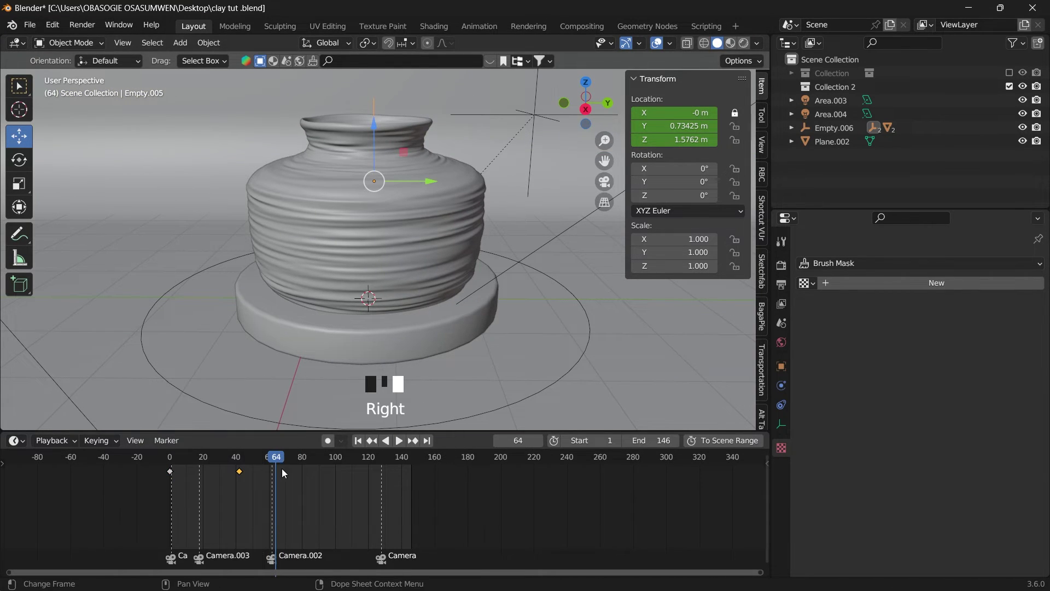
pyautogui.rightClick(282, 471)
pyautogui.click(253, 423)
# Step: Around frame 79, move the lower control empty outward along Y to about 1.217 m and keyframe its location
pyautogui.click(300, 458)
pyautogui.moveTo(430, 181); pyautogui.dragTo(469, 181)
pyautogui.press('i')
pyautogui.click(358, 343)
# Step: Replay the animation from the start to examine the vase's complete shape changes
pyautogui.moveTo(301, 458); pyautogui.dragTo(250, 449)
pyautogui.press('space')
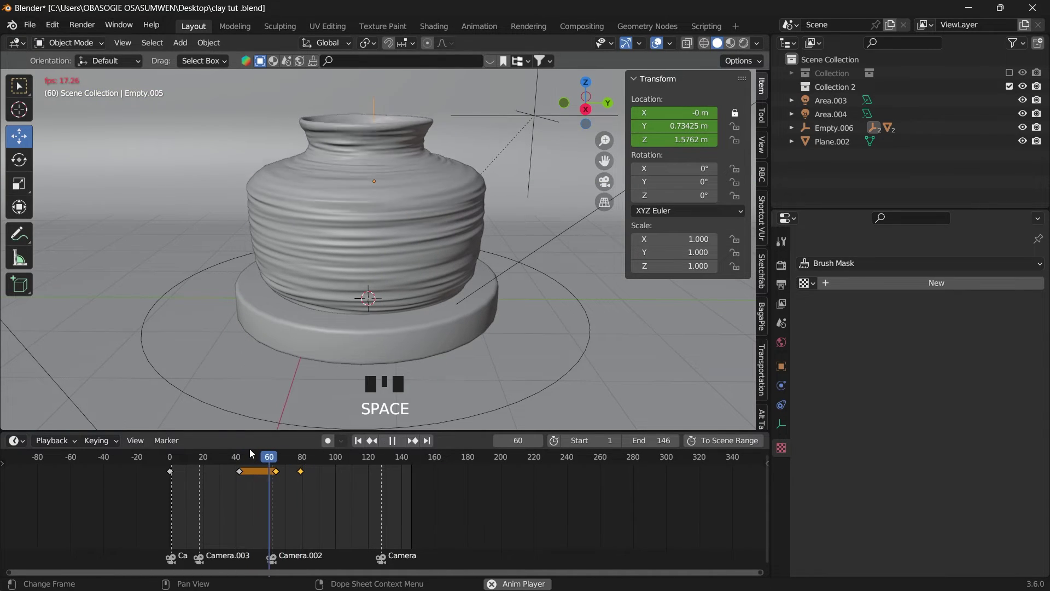
pyautogui.press('space')
pyautogui.press('space')
pyautogui.click(166, 459)
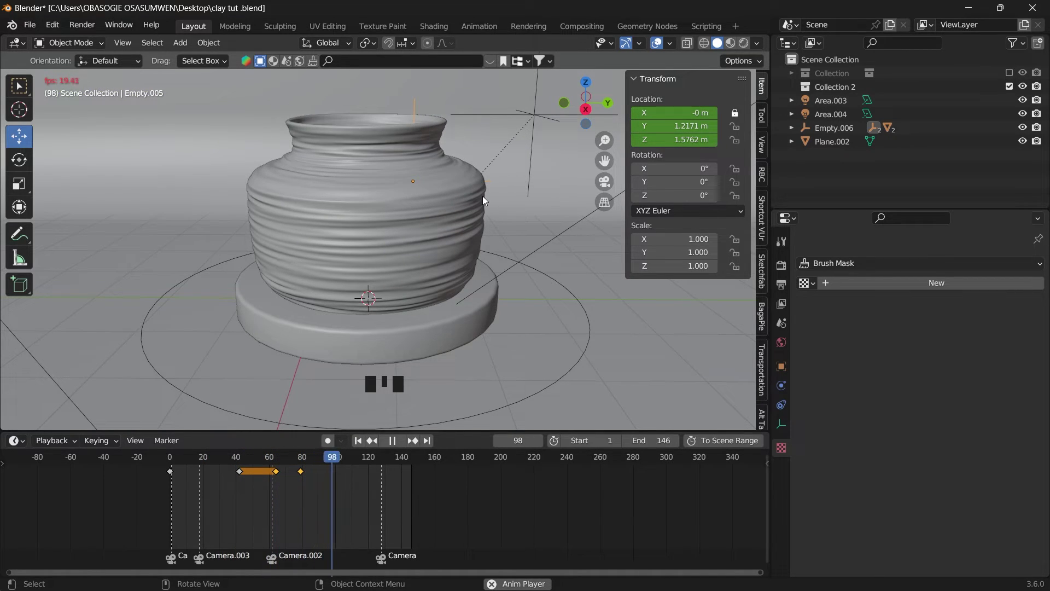
pyautogui.press('space')
pyautogui.moveTo(189, 474); pyautogui.dragTo(173, 458)
pyautogui.press('space')
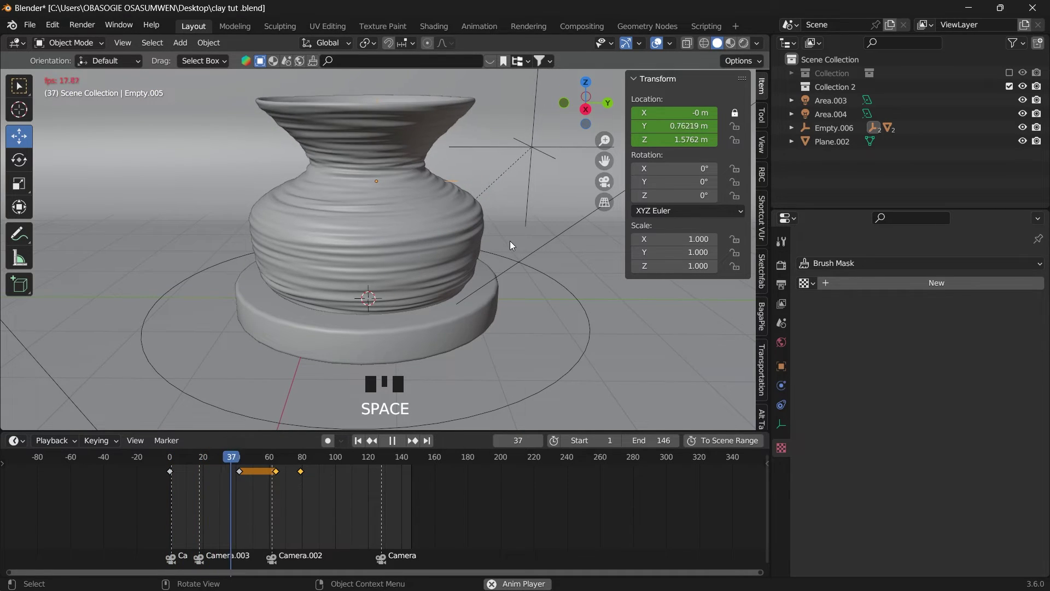
pyautogui.press('space')
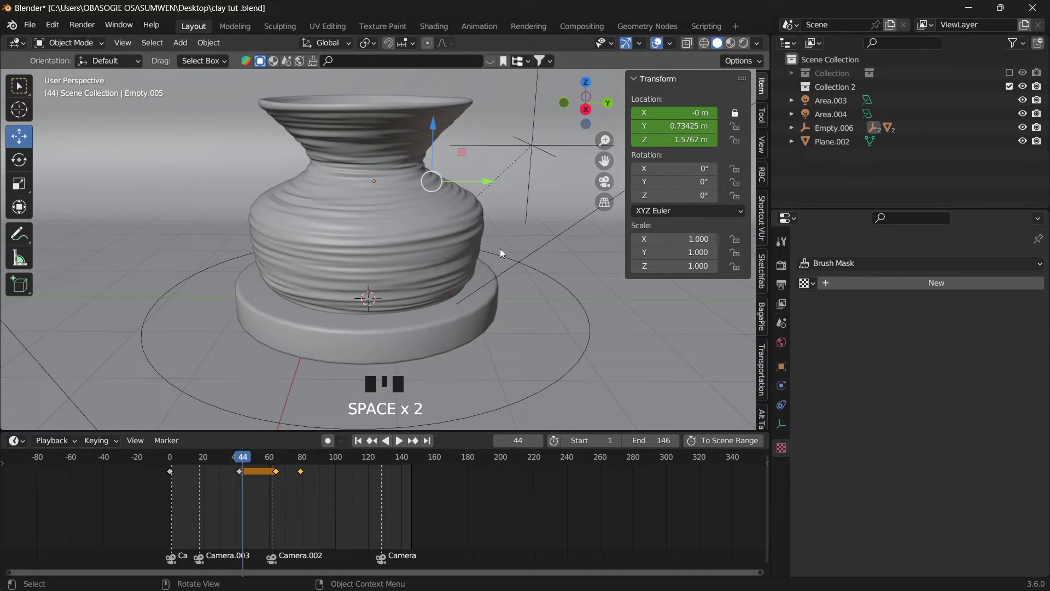
pyautogui.moveTo(221, 464); pyautogui.dragTo(171, 463)
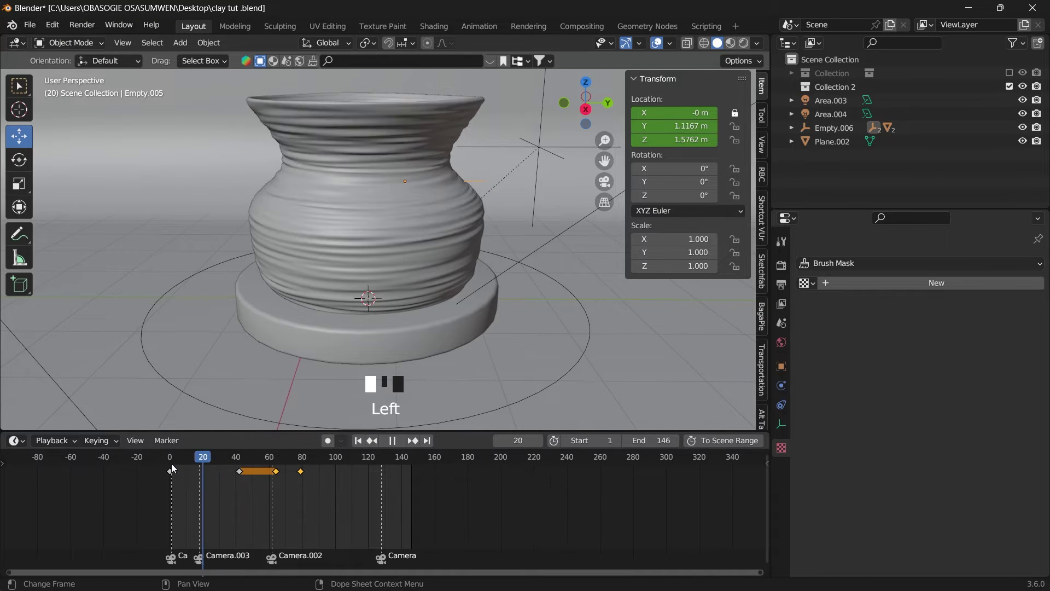
pyautogui.press('space')
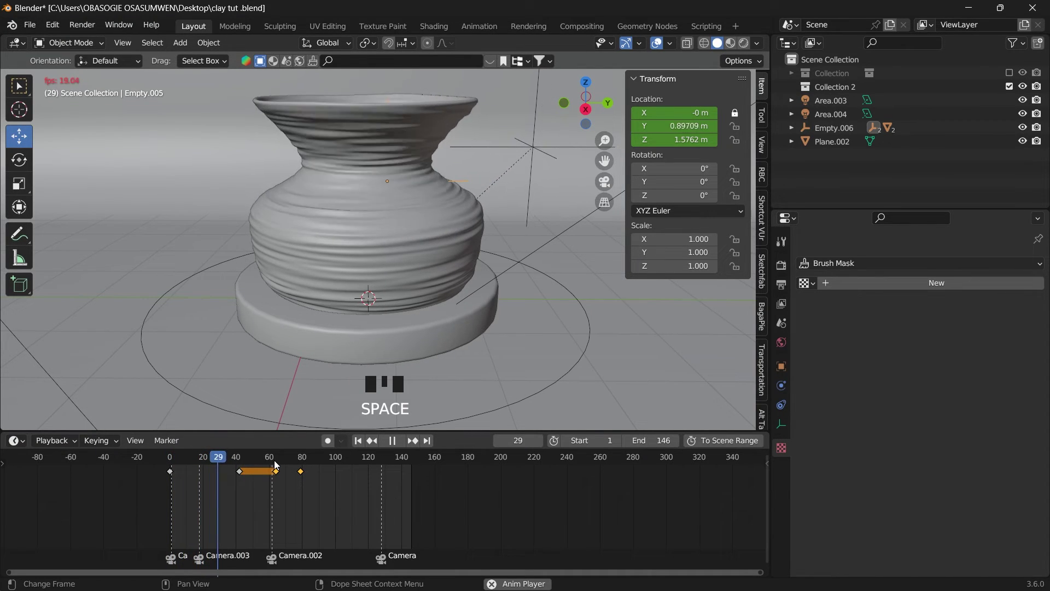
pyautogui.press('space')
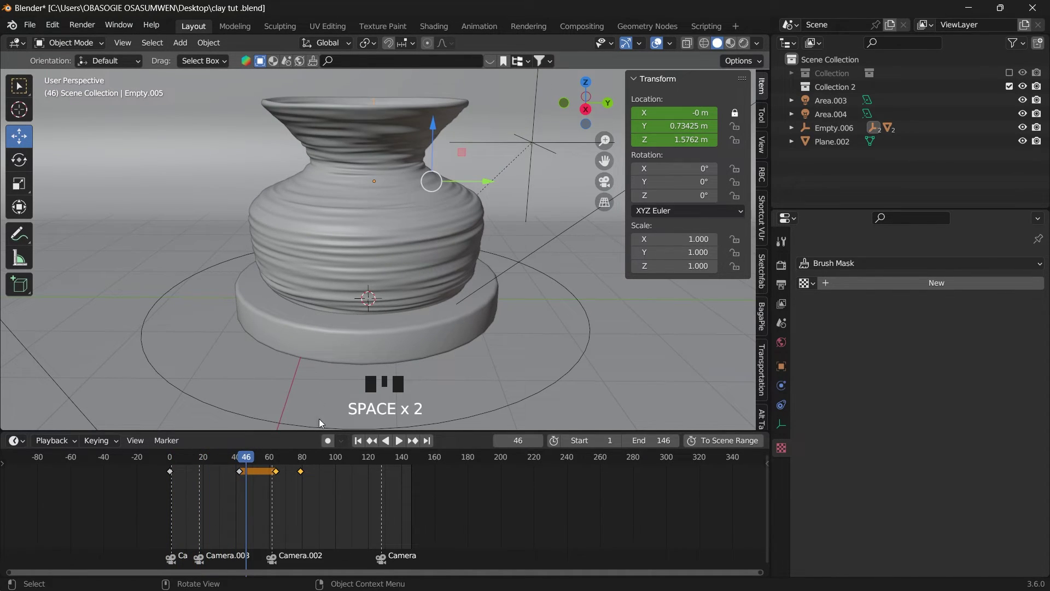
# Step: Try moving the lower control empty about 1.34 m outward along Y at frame 81 without a keyframe, and resume playback
pyautogui.moveTo(303, 458); pyautogui.dragTo(313, 462)
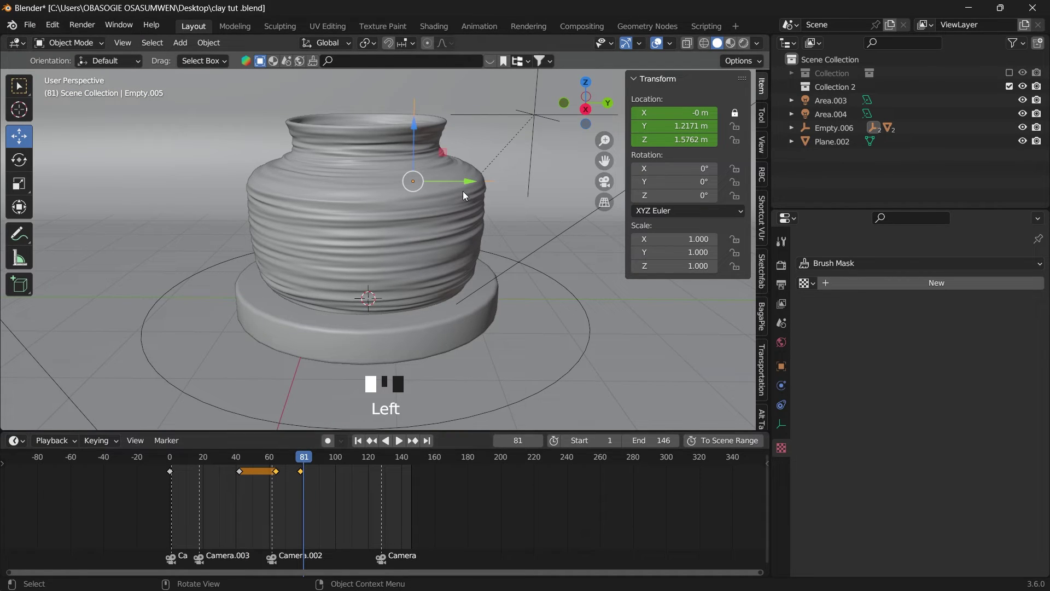
pyautogui.moveTo(469, 186); pyautogui.dragTo(582, 128)
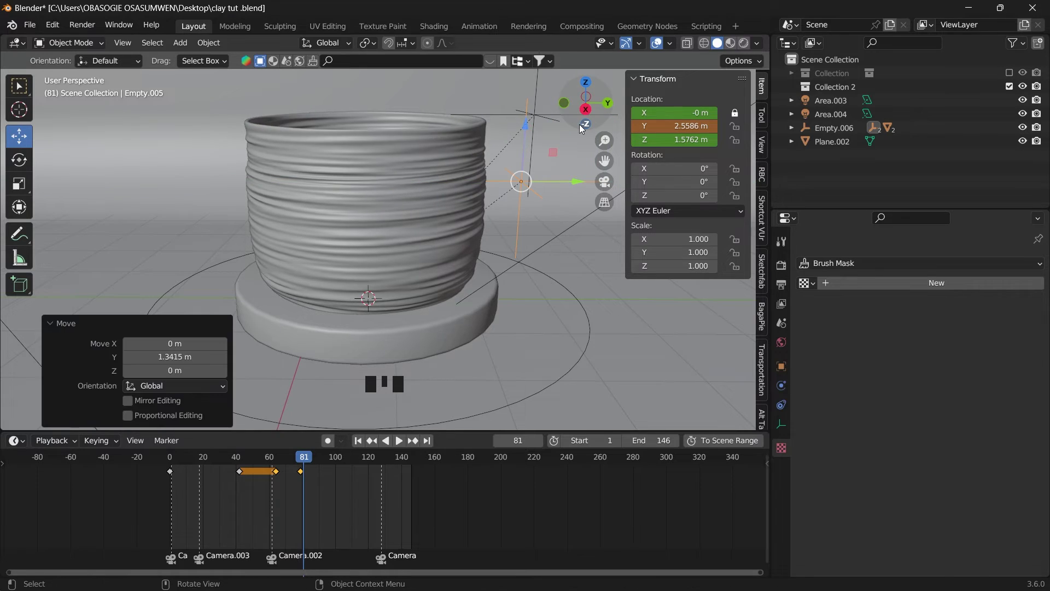
pyautogui.click(256, 455)
pyautogui.press('space')
pyautogui.press('space')
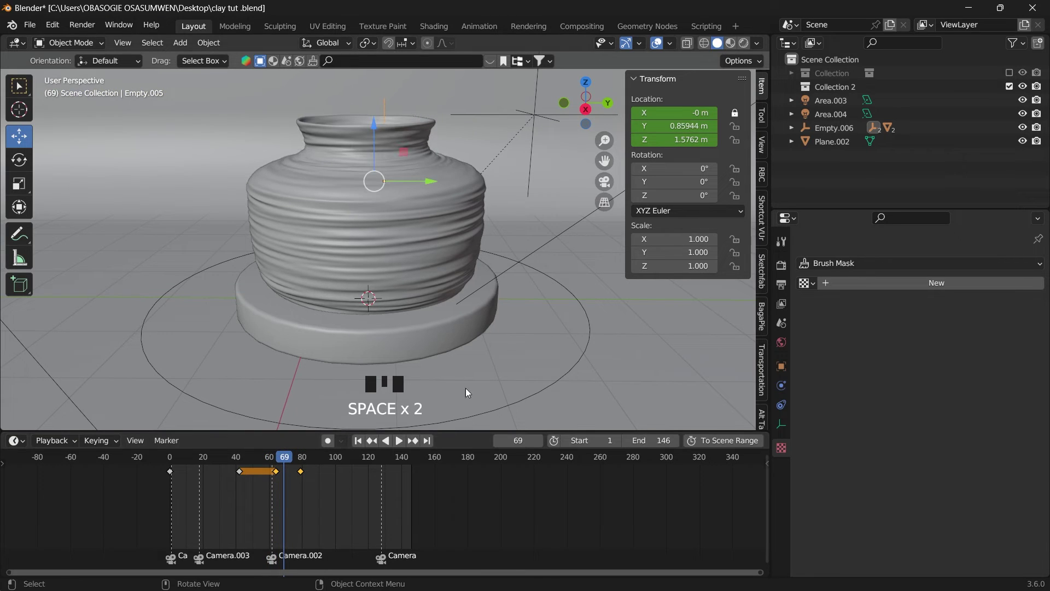
# Step: Keyframe the rotation of the circle empty around the disc at frame 0
pyautogui.click(585, 308)
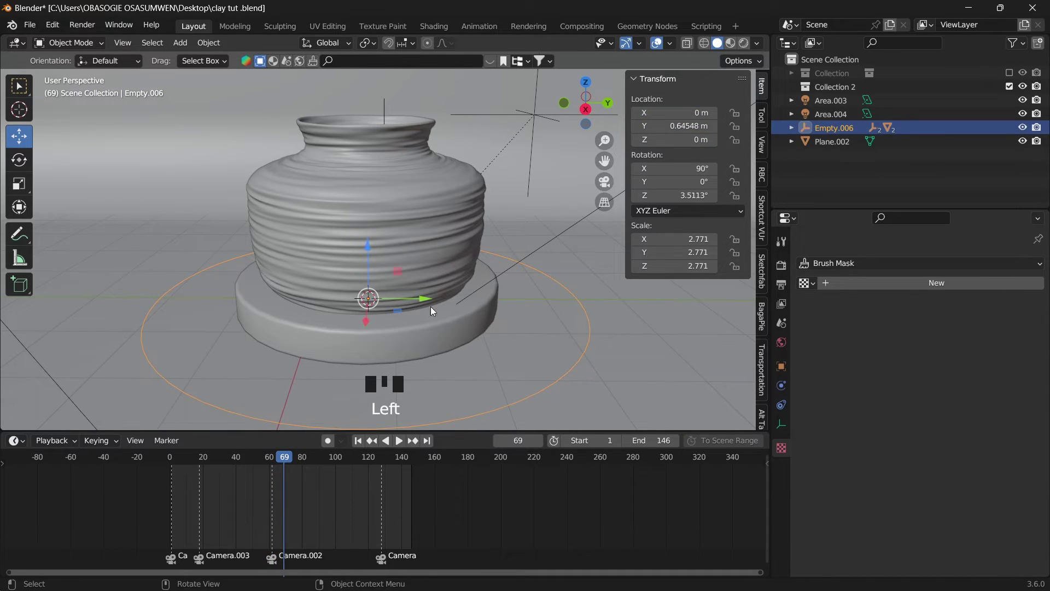
pyautogui.scroll(-2, 586, 345)
pyautogui.moveTo(238, 462); pyautogui.dragTo(169, 474)
pyautogui.press('i')
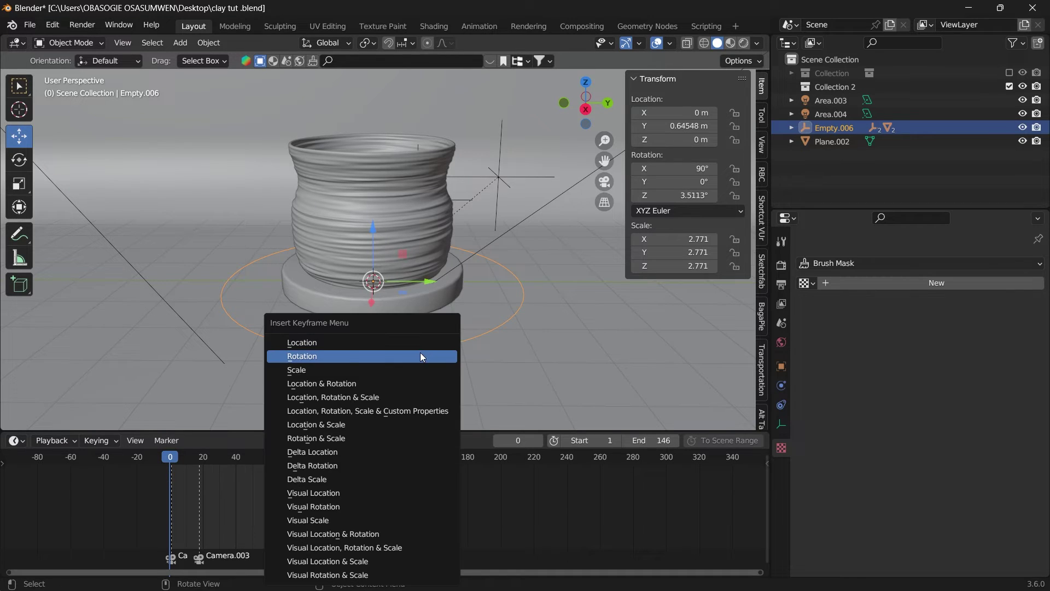
pyautogui.click(316, 356)
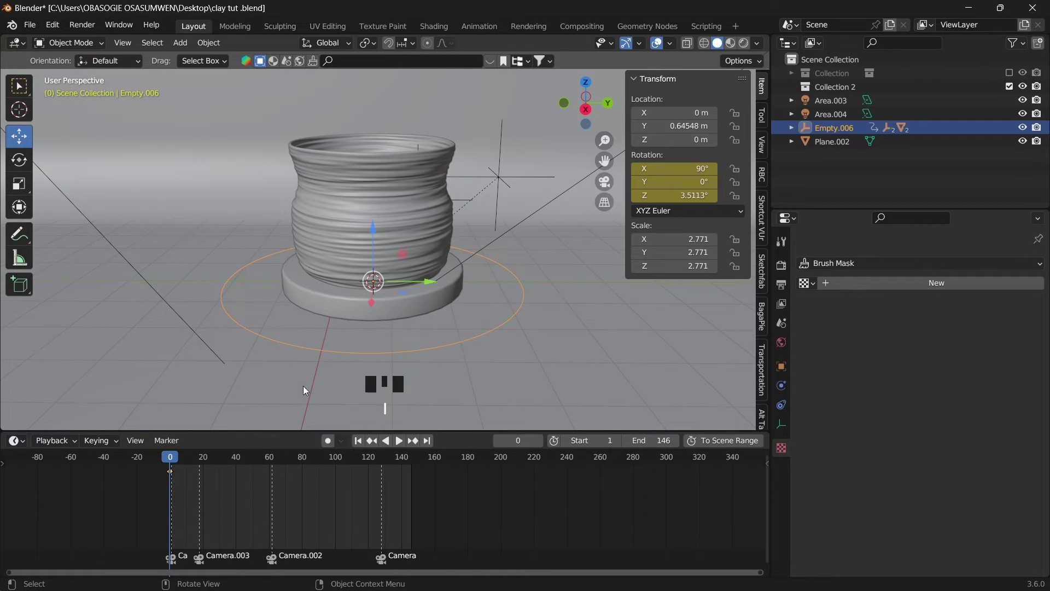
# Step: At frame 94, rotate the circle empty about -1402° around Z and keyframe its rotation
pyautogui.moveTo(239, 455); pyautogui.dragTo(326, 472)
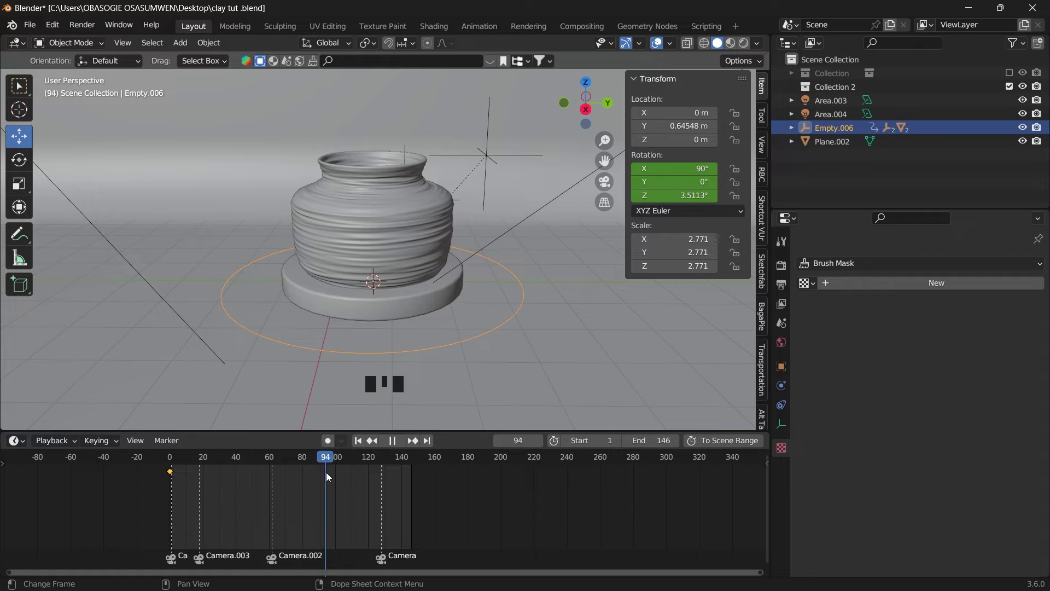
pyautogui.click(23, 162)
pyautogui.moveTo(403, 297); pyautogui.dragTo(440, 278)
pyautogui.press('i')
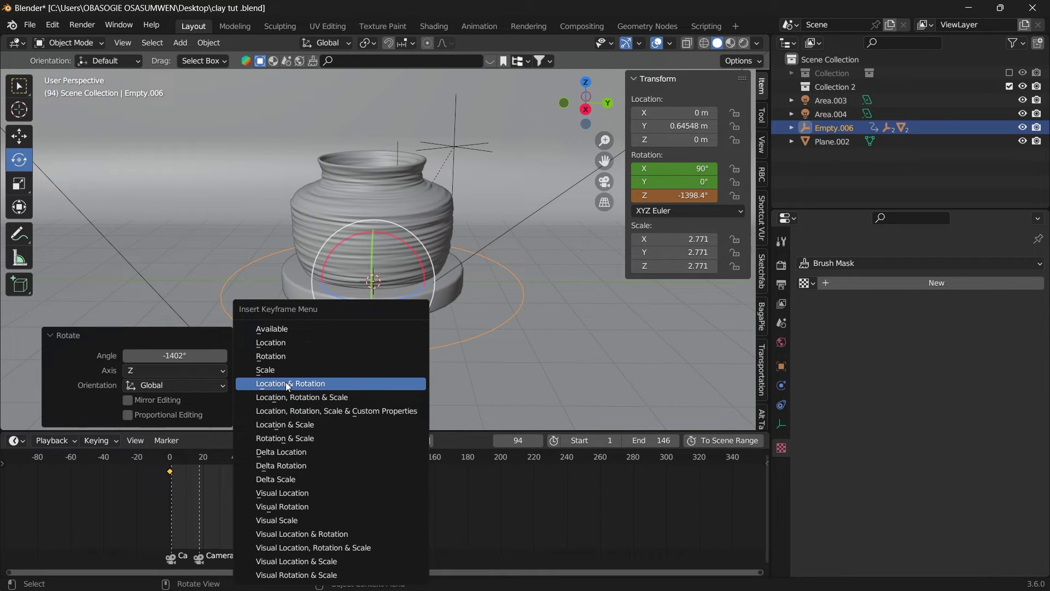
pyautogui.click(297, 355)
# Step: Play back the spin and change the keyframe handle type of the circle empty's first rotation keyframe
pyautogui.moveTo(323, 460); pyautogui.dragTo(159, 465)
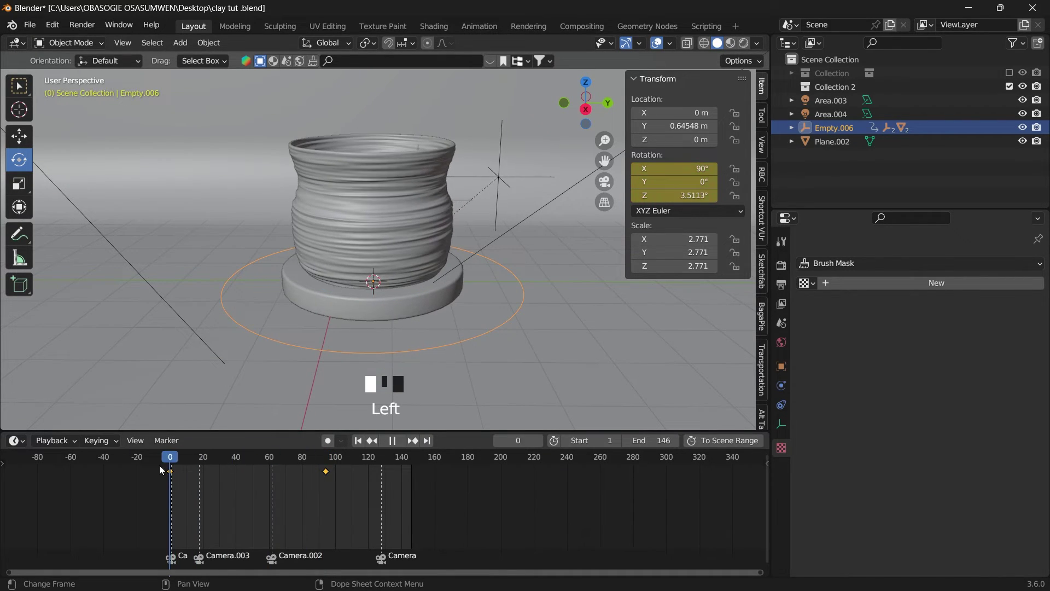
pyautogui.press('space')
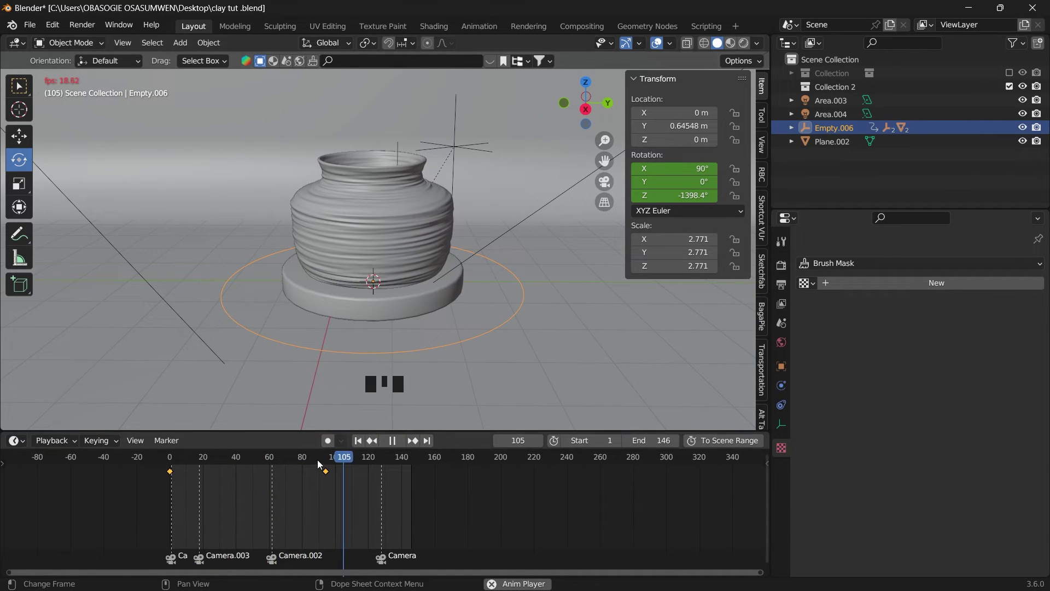
pyautogui.click(191, 458)
pyautogui.rightClick(172, 472)
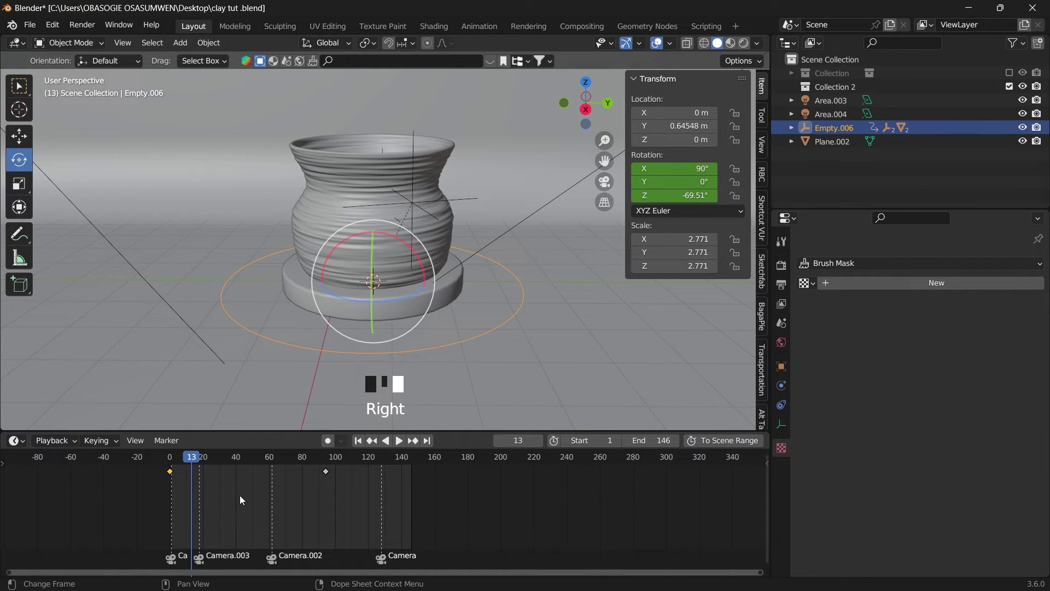
pyautogui.press('v')
pyautogui.click(181, 526)
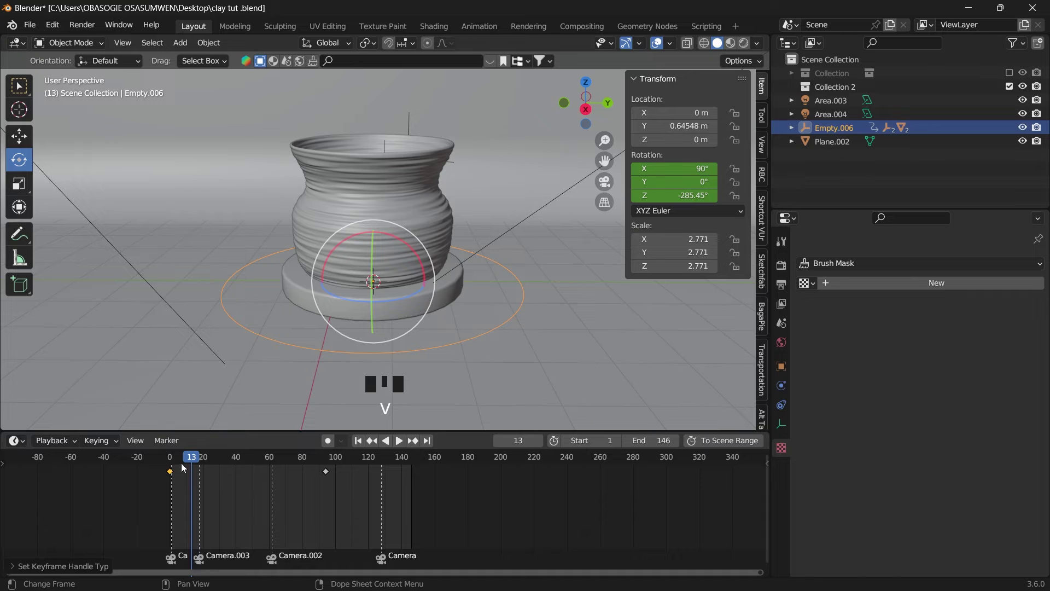
# Step: Play back the spin several times from different frames and angles to check how the vase reshapes
pyautogui.press('space')
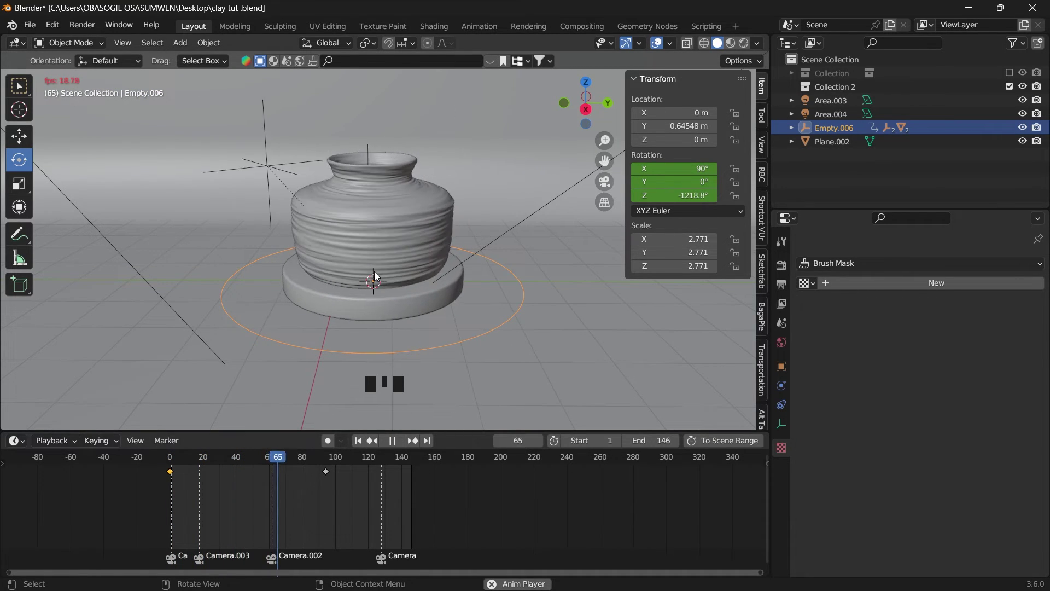
pyautogui.press('space')
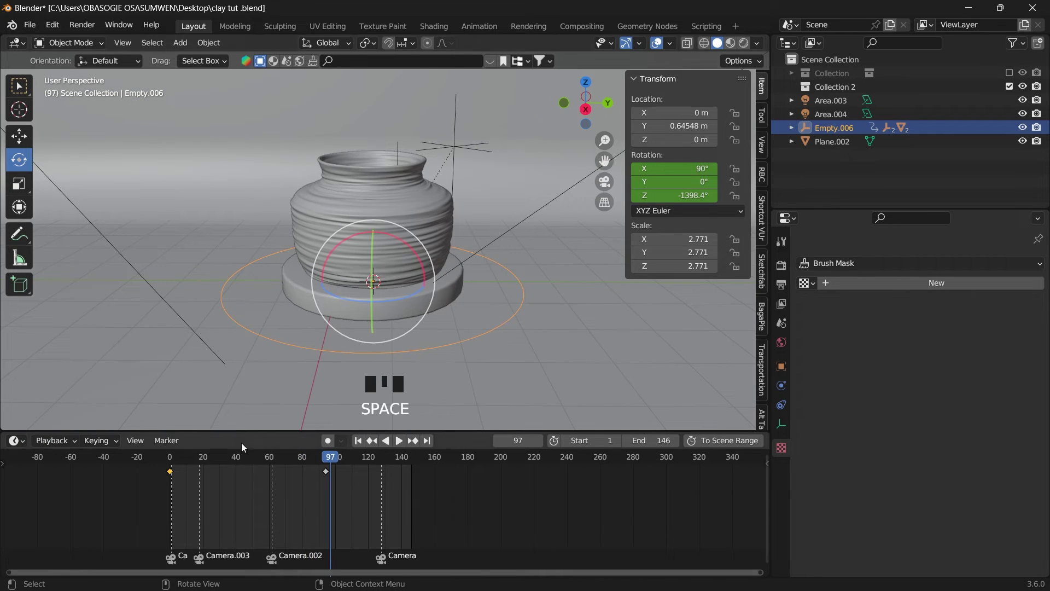
pyautogui.hotkey('shift', 'Left')
pyautogui.press('space')
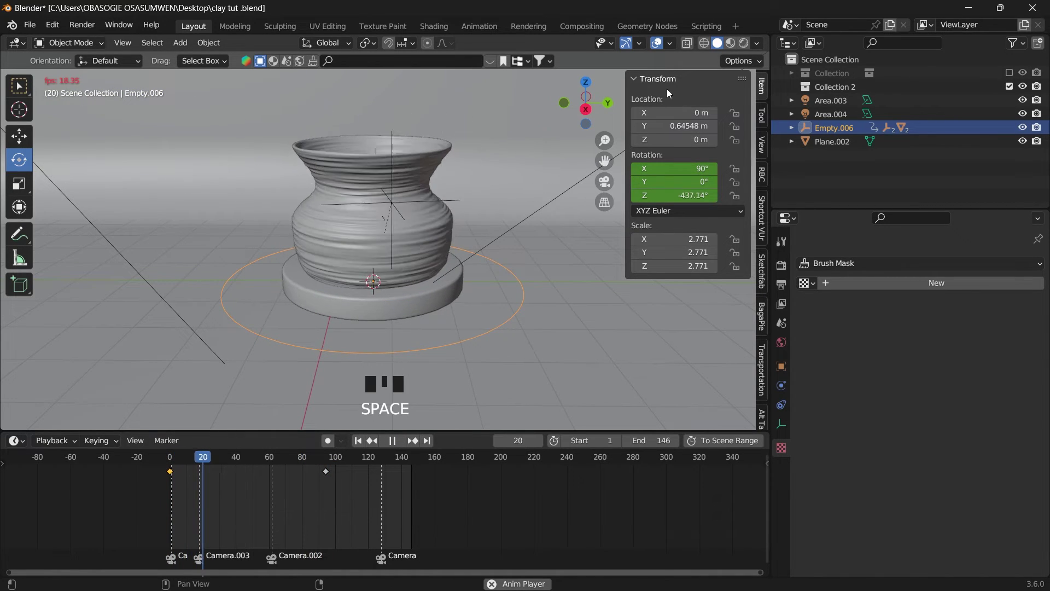
pyautogui.moveTo(587, 101); pyautogui.dragTo(588, 124)
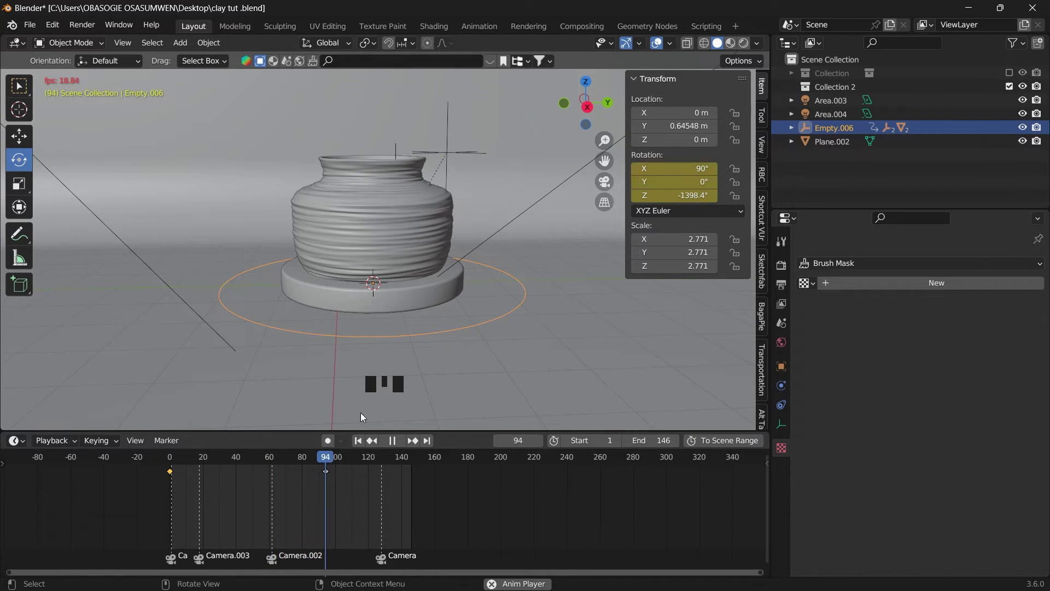
pyautogui.press('space')
pyautogui.moveTo(305, 459); pyautogui.dragTo(197, 461)
pyautogui.press('space')
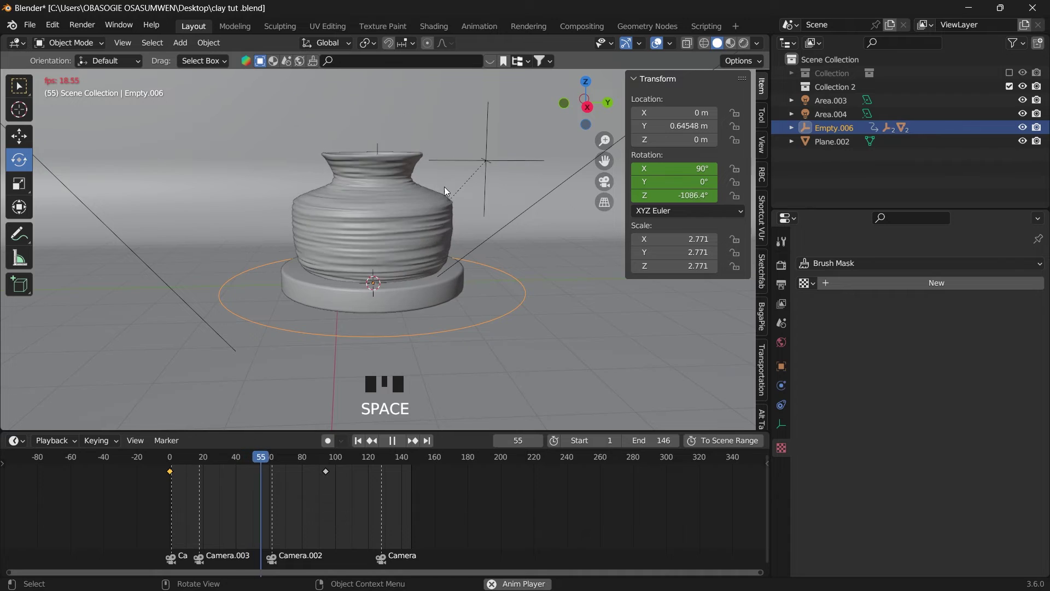
pyautogui.press('space')
pyautogui.press('space')
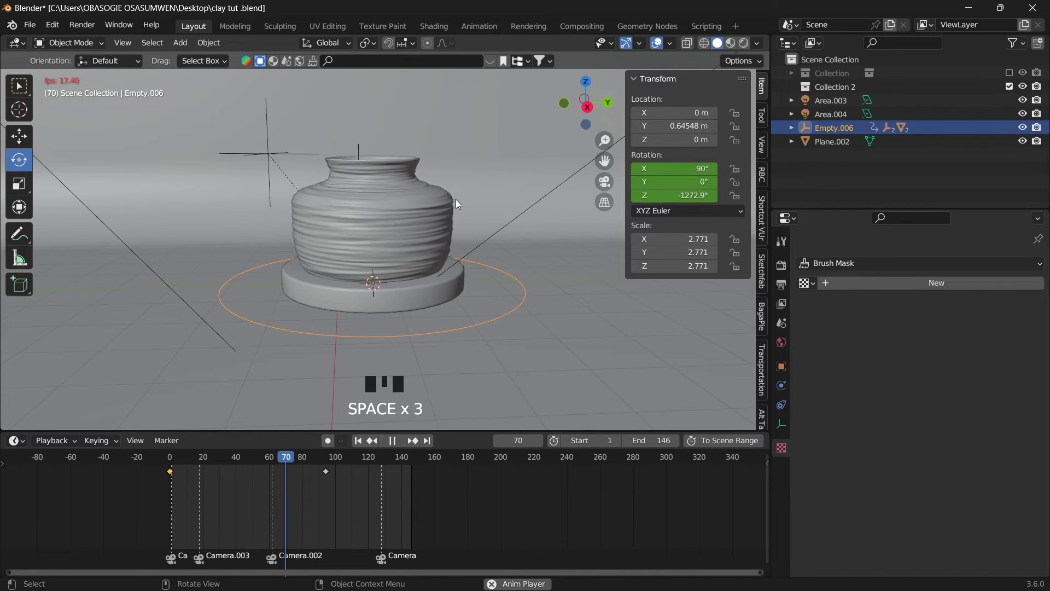
pyautogui.press('space')
pyautogui.press('space')
pyautogui.press('space')
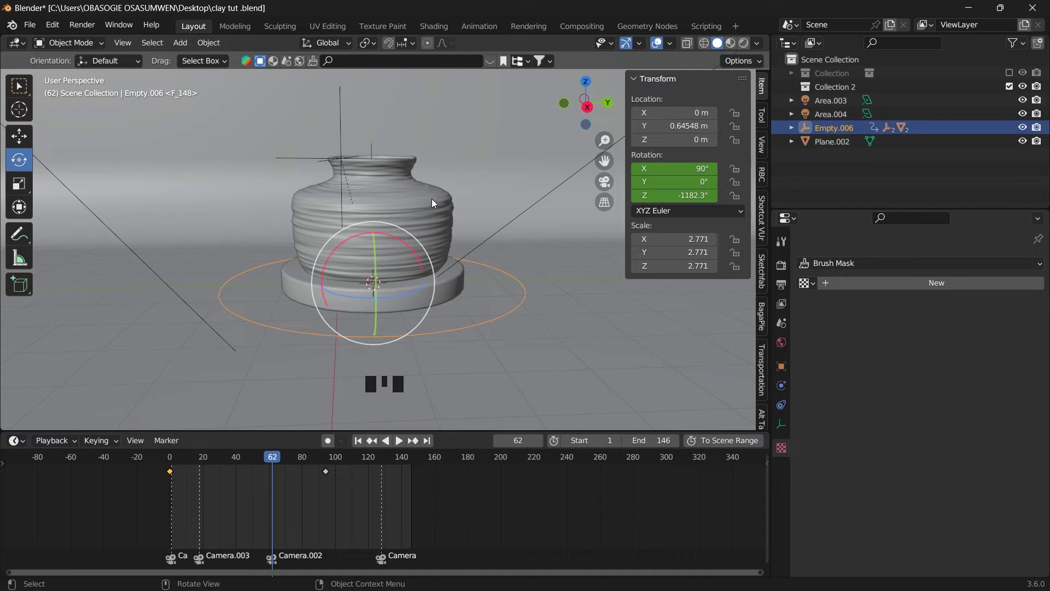
pyautogui.press('Left')
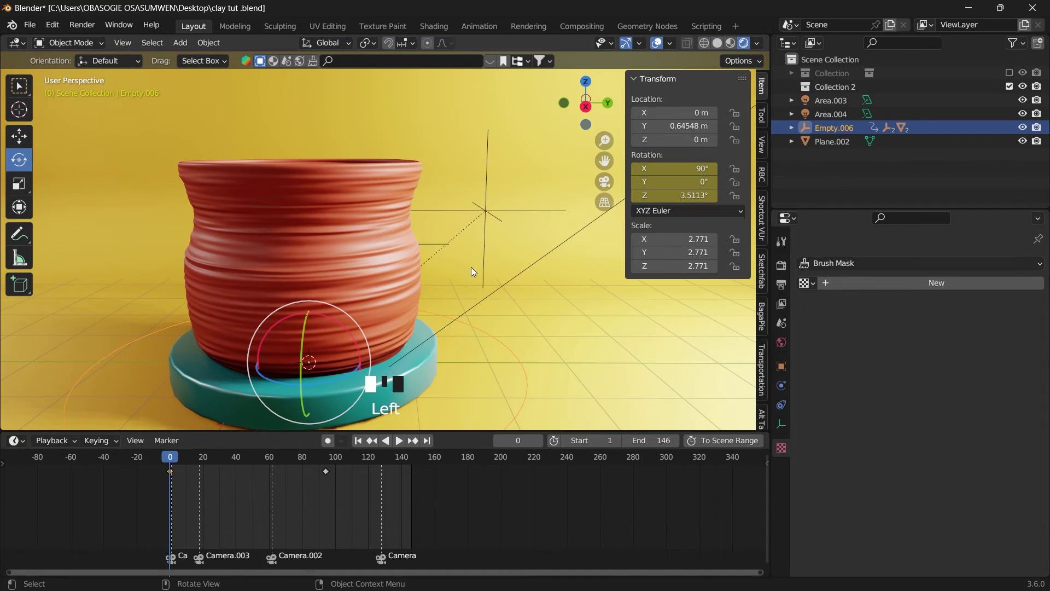
# Step: Add a cylinder at the disc's centre, shrink it to roughly 0.19 scale and raise it about 3.07 m along Z
pyautogui.click(38, 27)
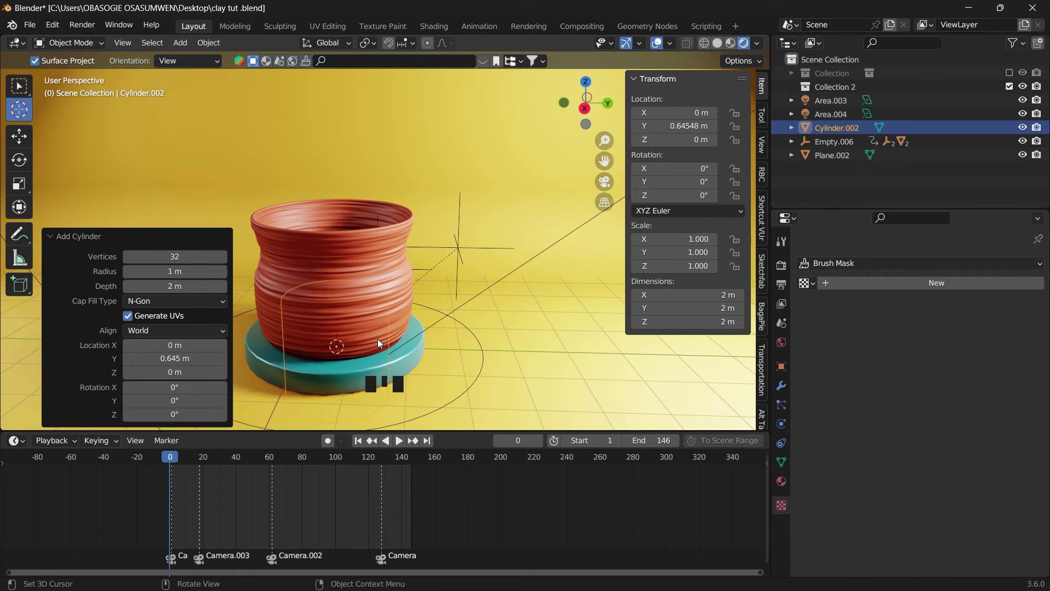
pyautogui.press('s')
pyautogui.click(287, 317)
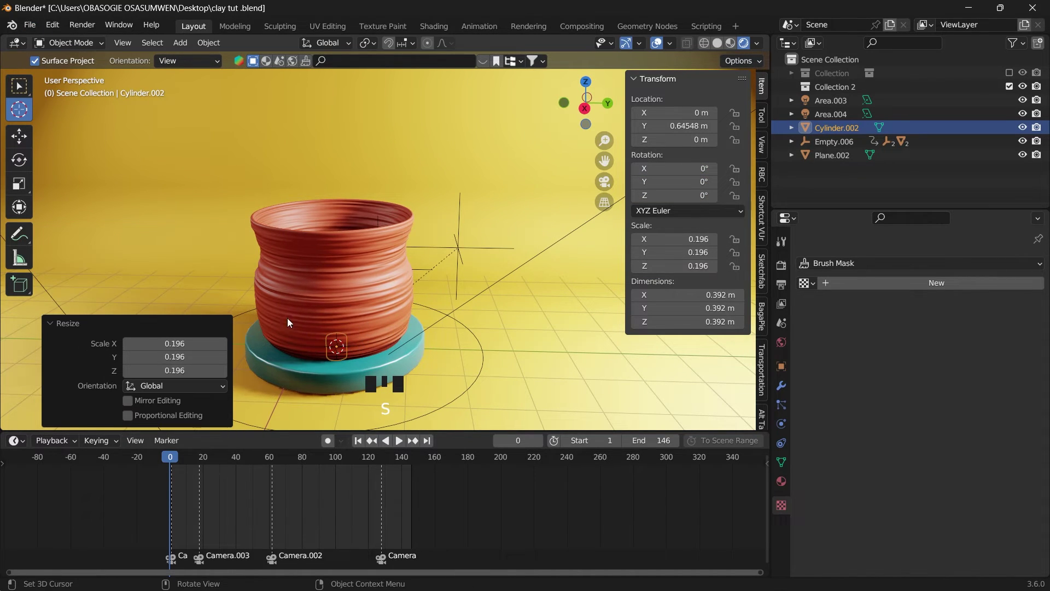
pyautogui.click(19, 136)
pyautogui.moveTo(331, 301); pyautogui.dragTo(334, 187)
pyautogui.press('s')
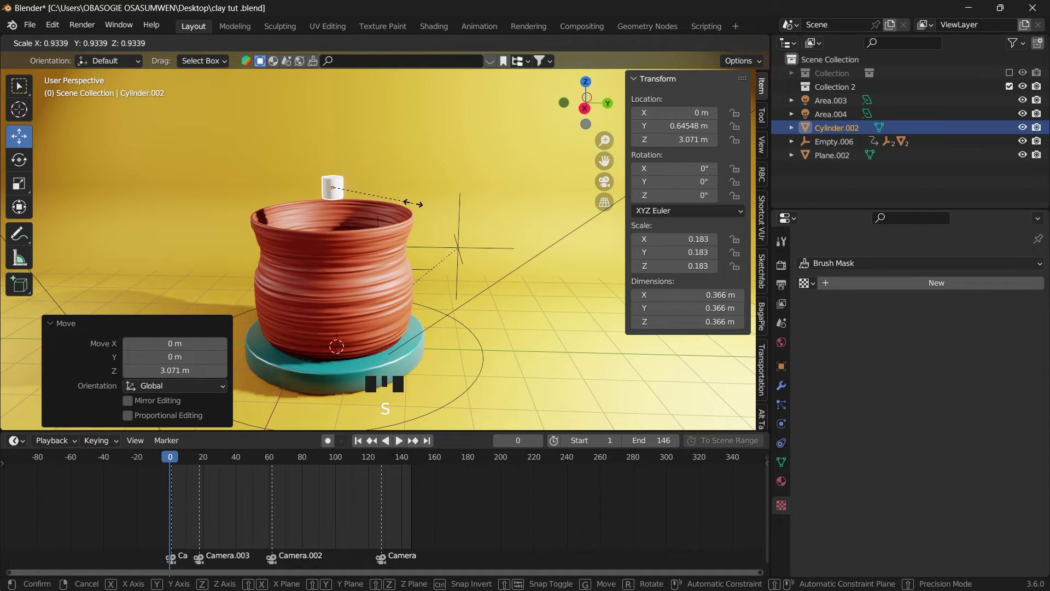
pyautogui.click(414, 207)
# Step: Stretch the cylinder along Z into a rod about 0.28 m wide and 3.37 m long, and apply all its transforms
pyautogui.click(19, 185)
pyautogui.moveTo(341, 156); pyautogui.dragTo(359, 398)
pyautogui.moveTo(369, 187); pyautogui.dragTo(386, 383)
pyautogui.press('s')
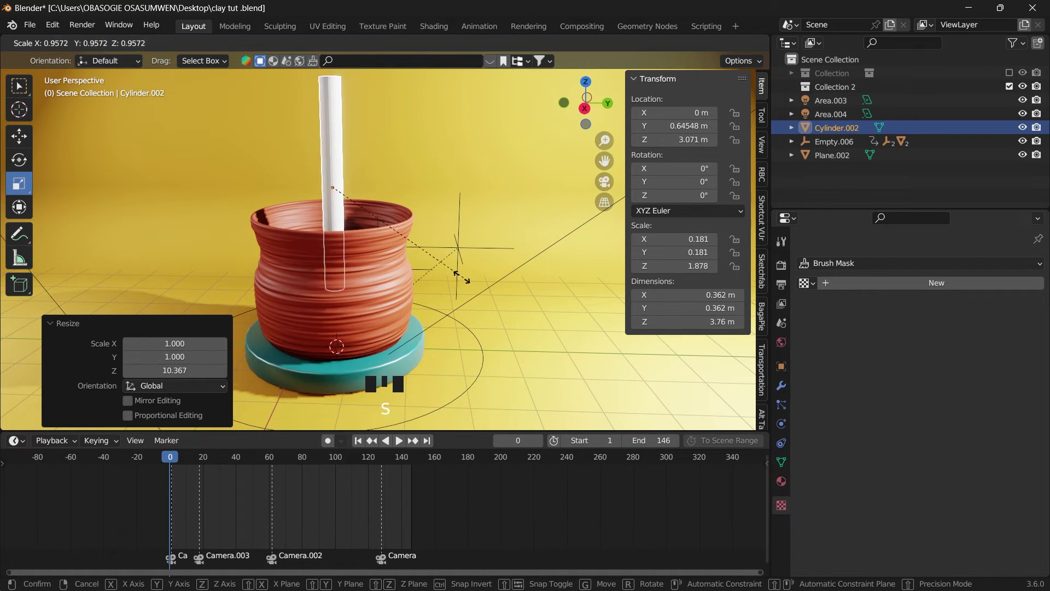
pyautogui.click(430, 261)
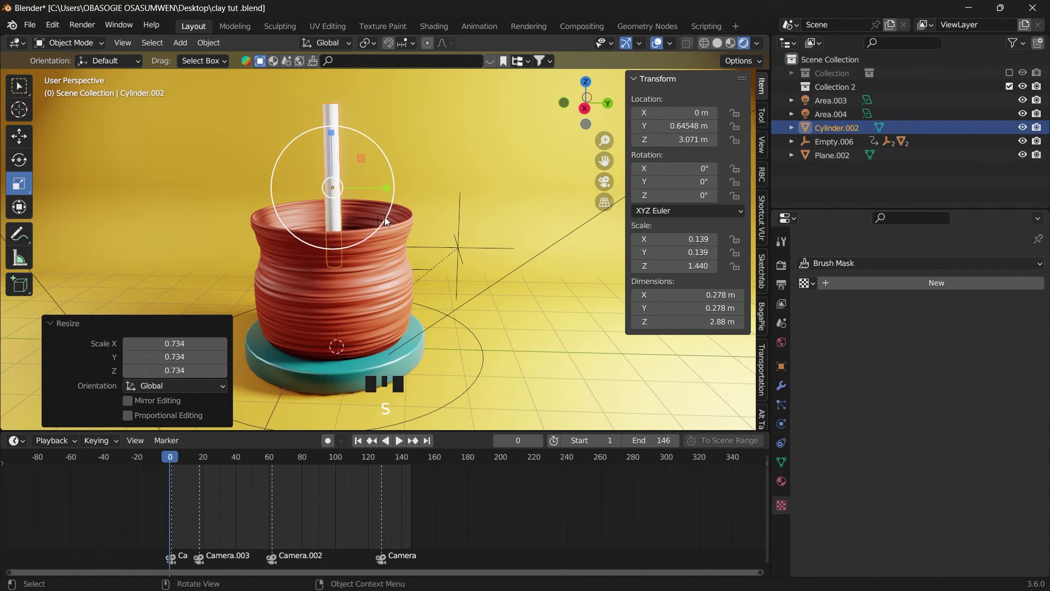
pyautogui.hotkey('ctrl', 'a')
pyautogui.click(316, 237)
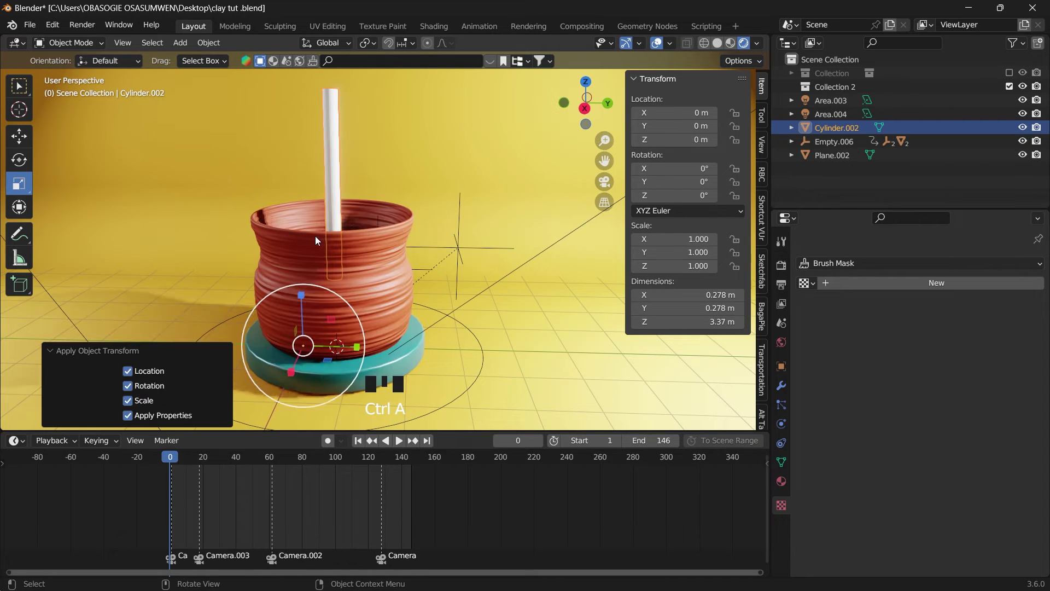
# Step: Raise the rod about 1.13 m along Z above the vase and enter edit mode on it
pyautogui.click(335, 166)
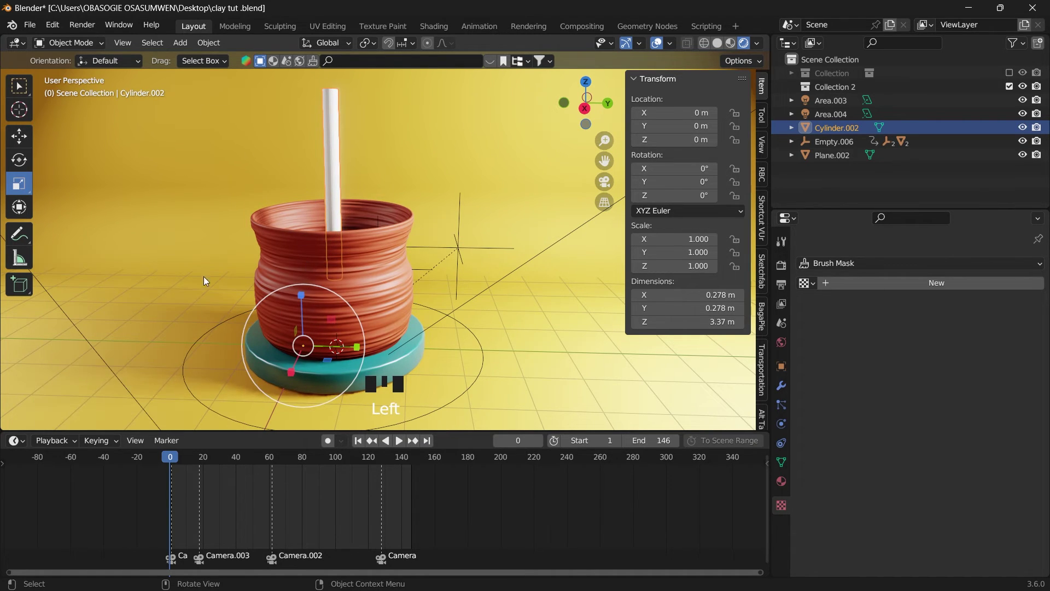
pyautogui.click(19, 135)
pyautogui.moveTo(301, 292); pyautogui.dragTo(80, 73)
# Step: Bevel the edge loops around the rod's bottom and top ends with a width of about 0.047 m
pyautogui.scroll(5, 636, 159)
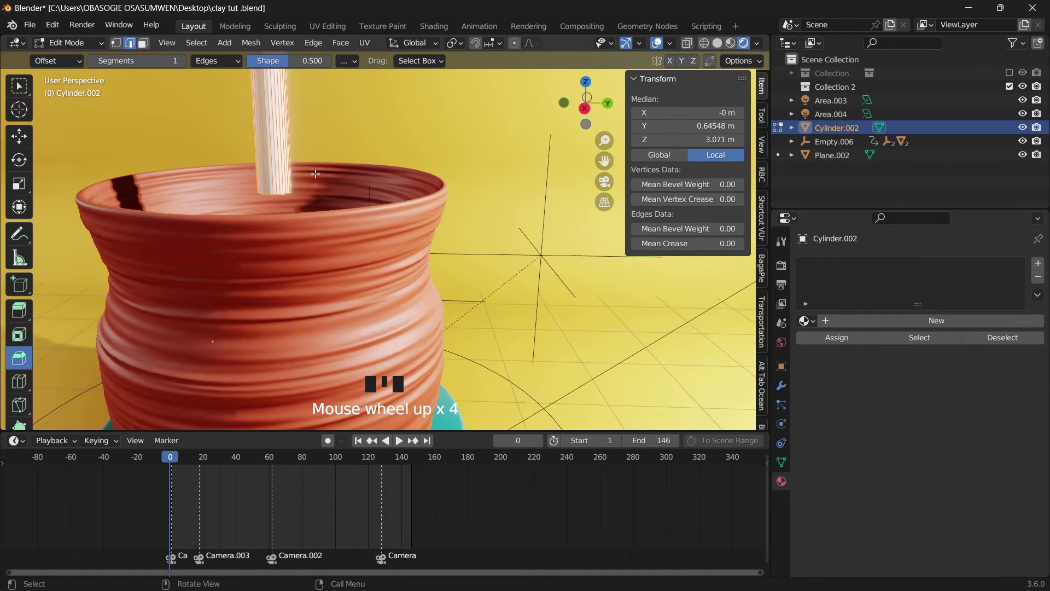
pyautogui.moveTo(604, 161); pyautogui.dragTo(724, 226)
pyautogui.scroll(2, 383, 262)
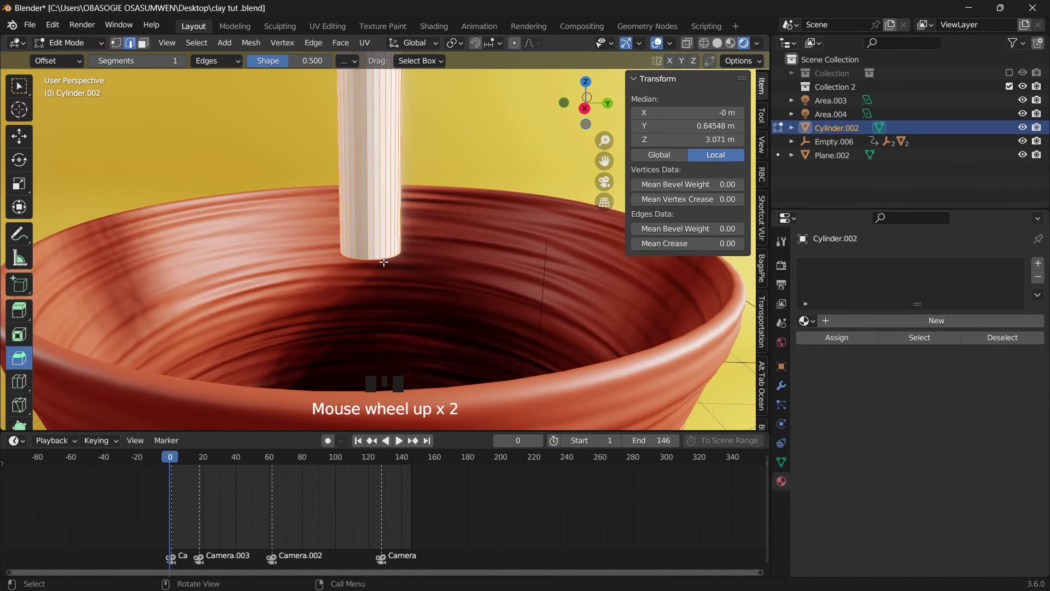
pyautogui.keyDown('alt'); pyautogui.click(381, 262); pyautogui.keyUp('alt')
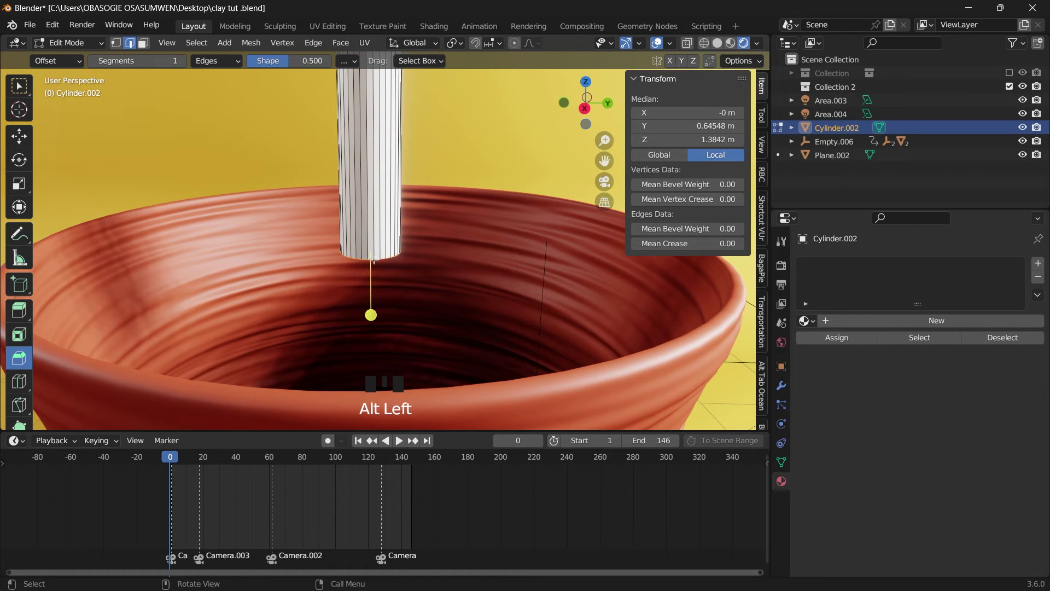
pyautogui.scroll(4, 384, 258)
pyautogui.click(718, 43)
pyautogui.scroll(-7, 606, 156)
pyautogui.moveTo(604, 161); pyautogui.dragTo(602, 404)
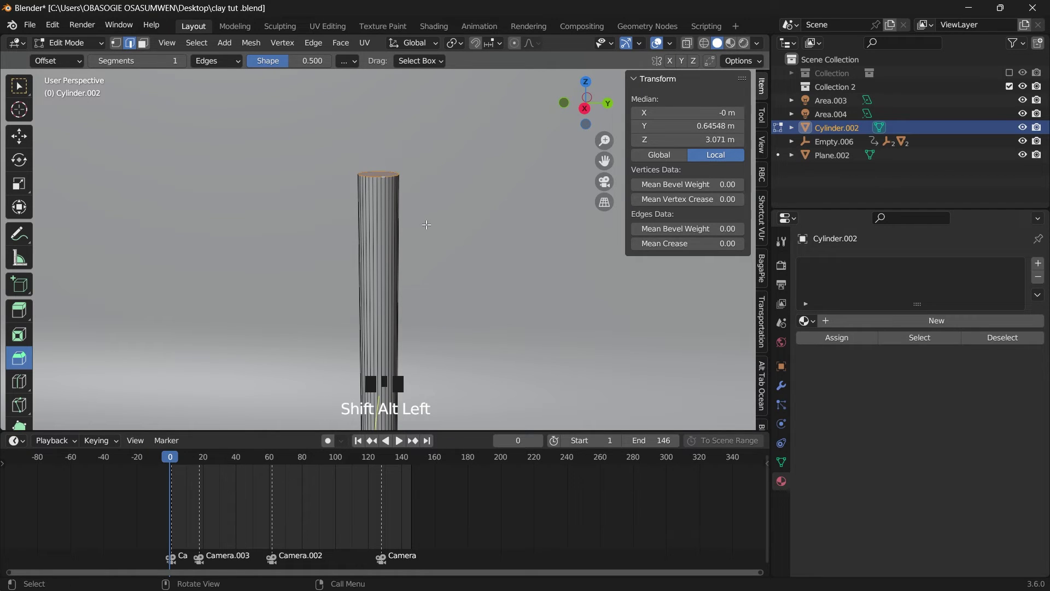
pyautogui.scroll(-3, 426, 224)
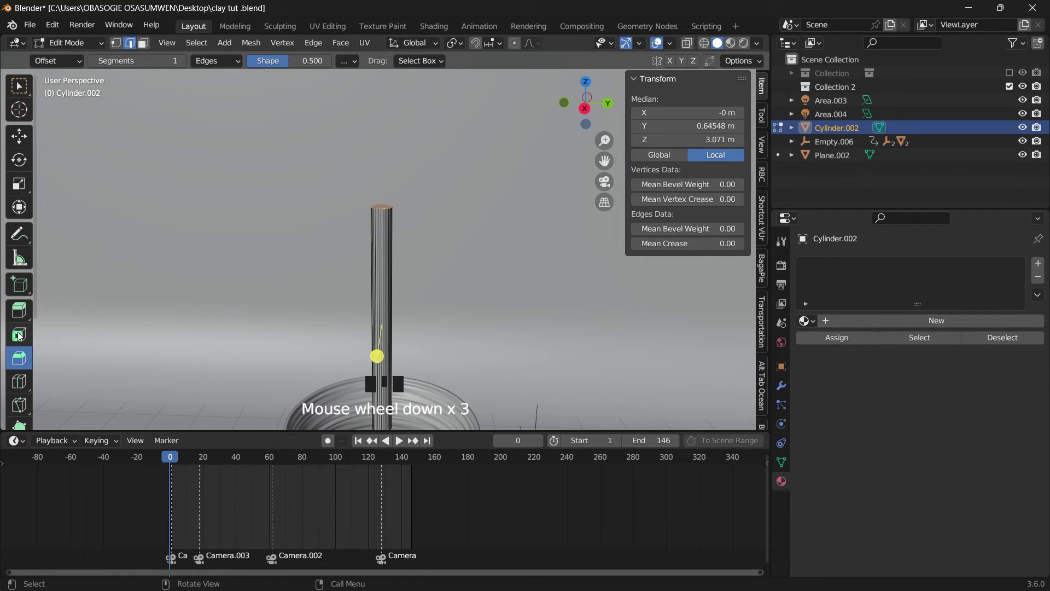
pyautogui.moveTo(377, 358); pyautogui.dragTo(377, 370)
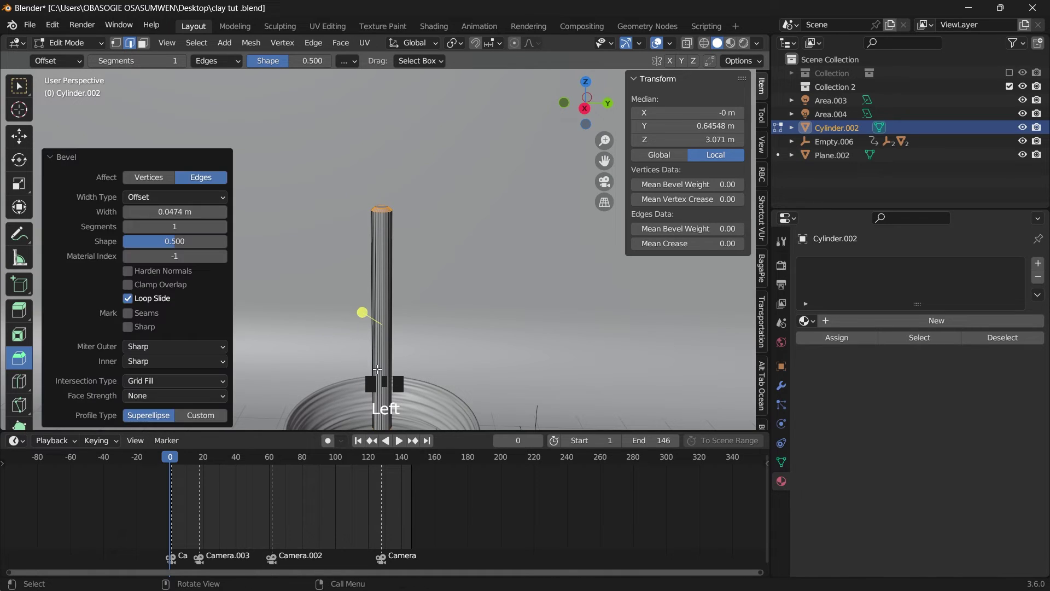
# Step: Set the rod's end bevels to 4 segments and return to object mode
pyautogui.click(222, 226)
pyautogui.click(222, 226)
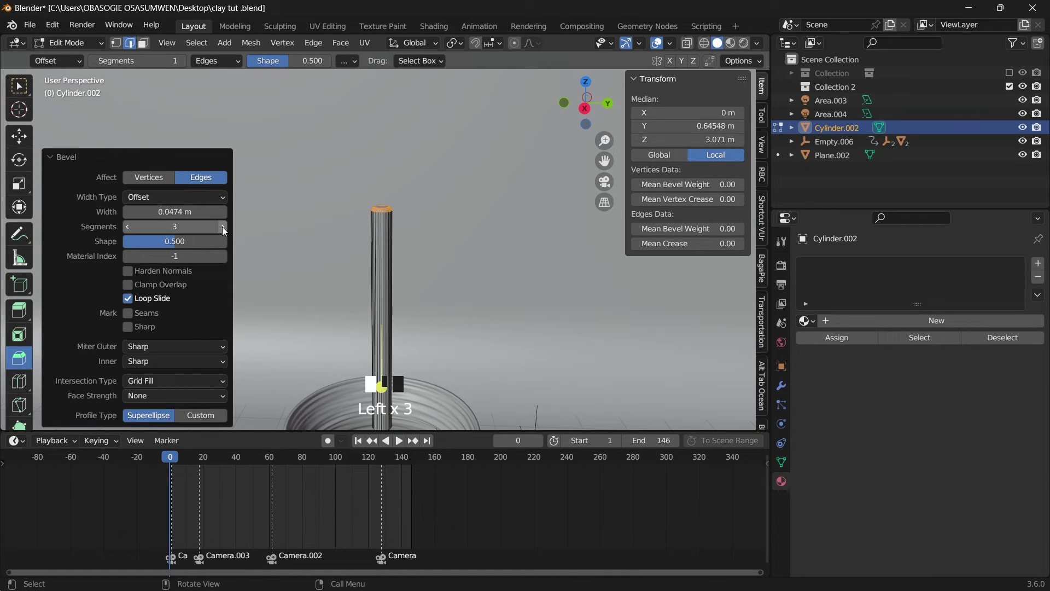
pyautogui.click(222, 227)
pyautogui.click(222, 226)
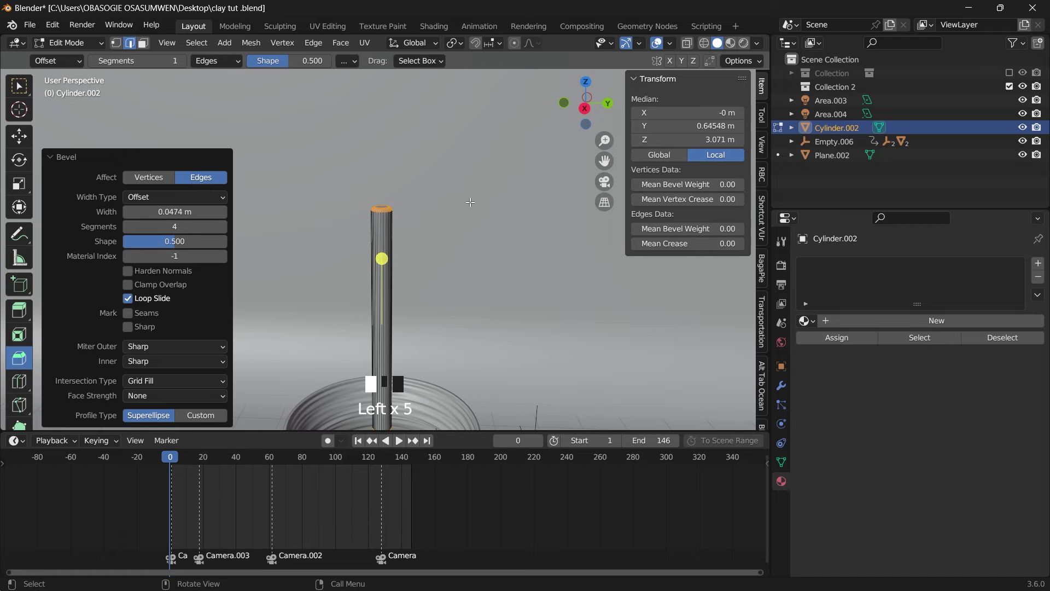
pyautogui.click(134, 149)
pyautogui.click(72, 60)
# Step: Add 22 horizontal loop cuts along the rod's length in edit mode and return to object mode
pyautogui.scroll(-5, 448, 307)
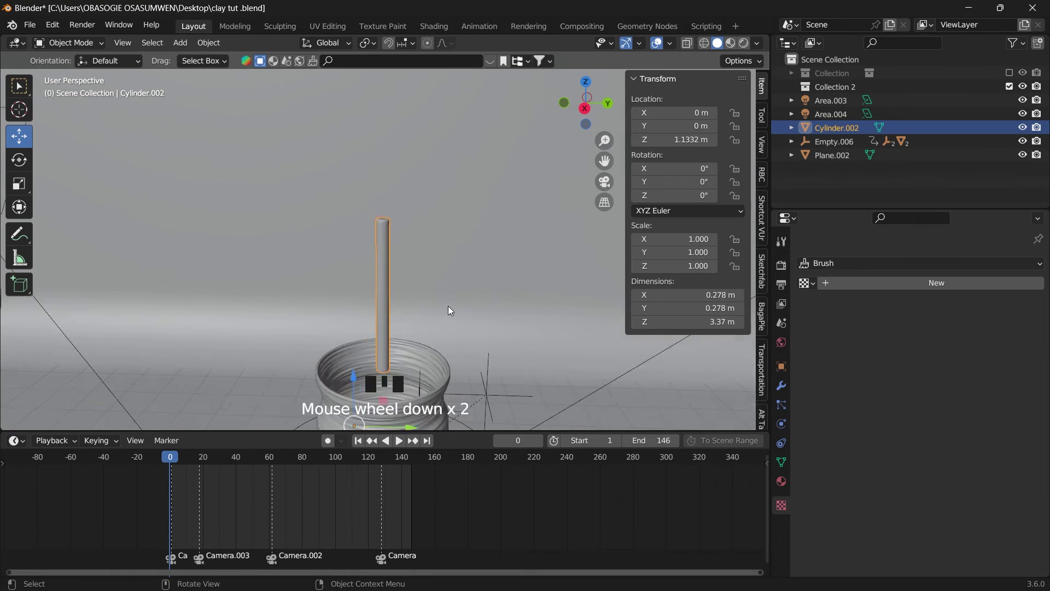
pyautogui.moveTo(603, 162); pyautogui.dragTo(574, 104)
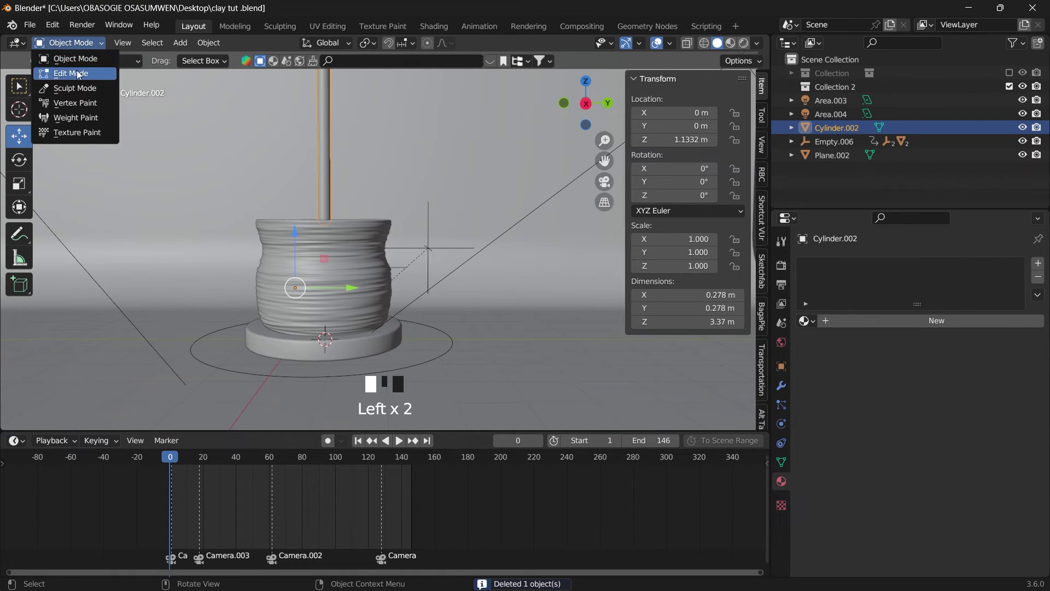
pyautogui.click(77, 73)
pyautogui.scroll(2, 240, 148)
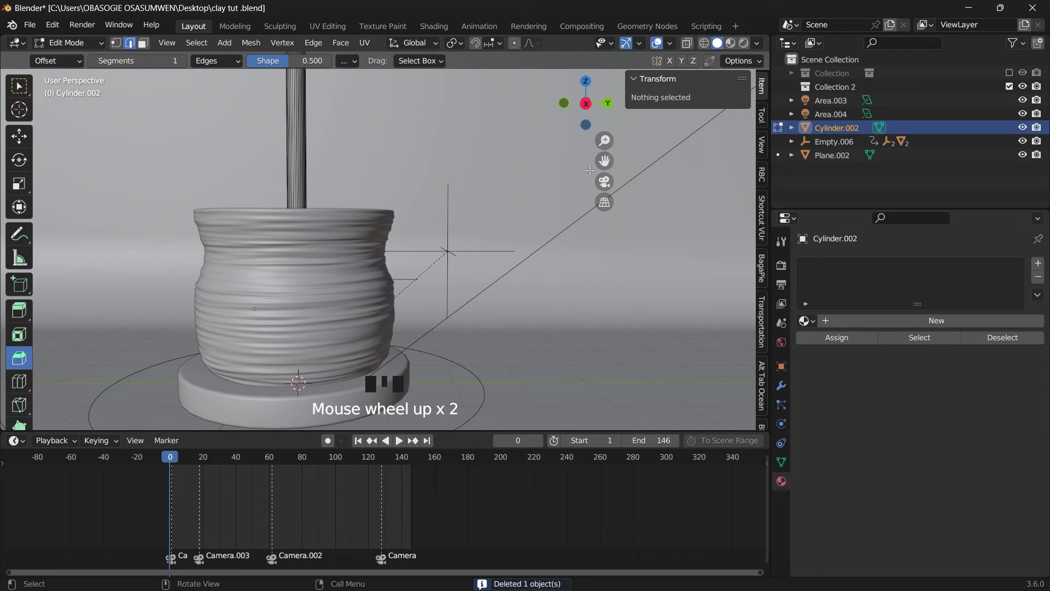
pyautogui.moveTo(592, 112); pyautogui.dragTo(589, 135)
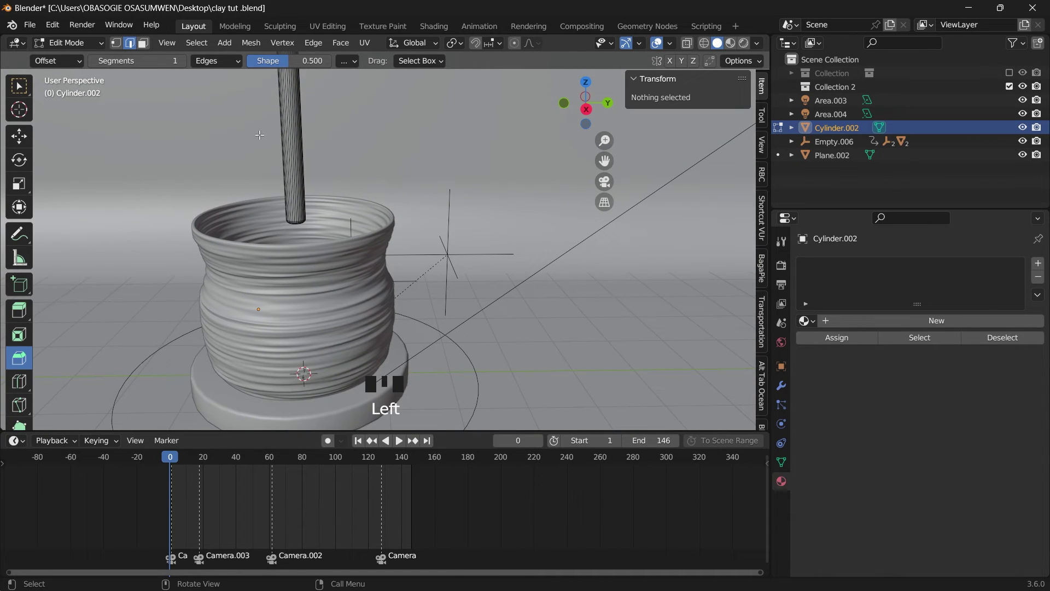
pyautogui.click(294, 108)
pyautogui.hotkey('ctrl', 'r')
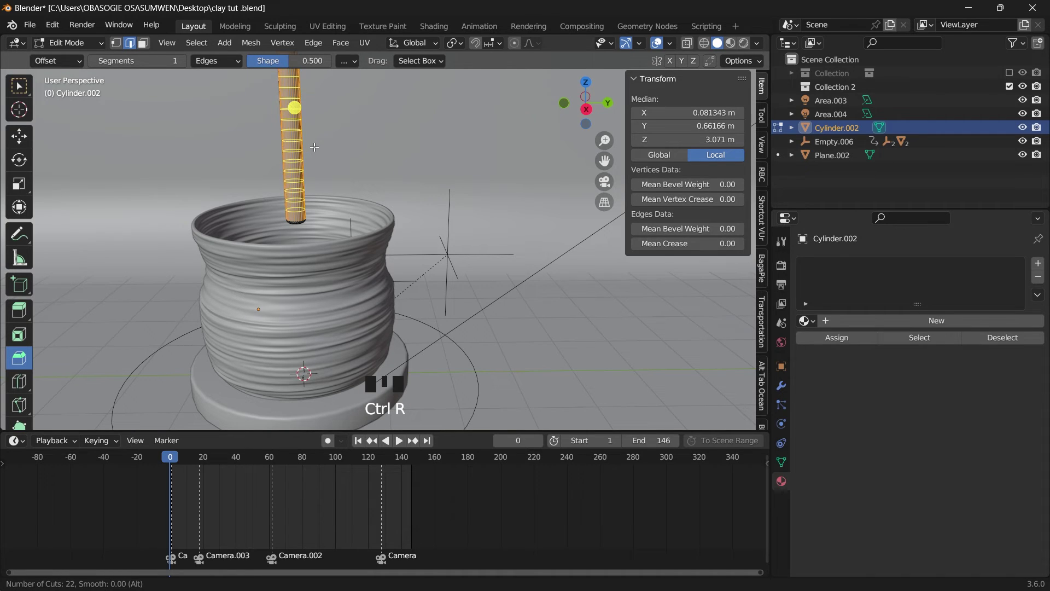
pyautogui.click(314, 147)
pyautogui.click(372, 155)
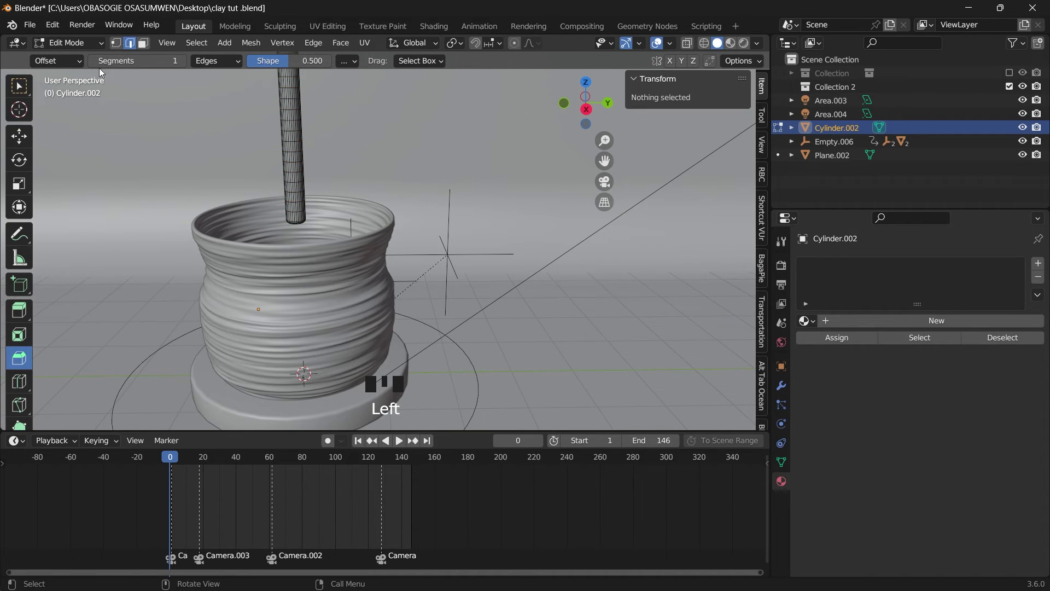
pyautogui.click(83, 44)
pyautogui.click(79, 58)
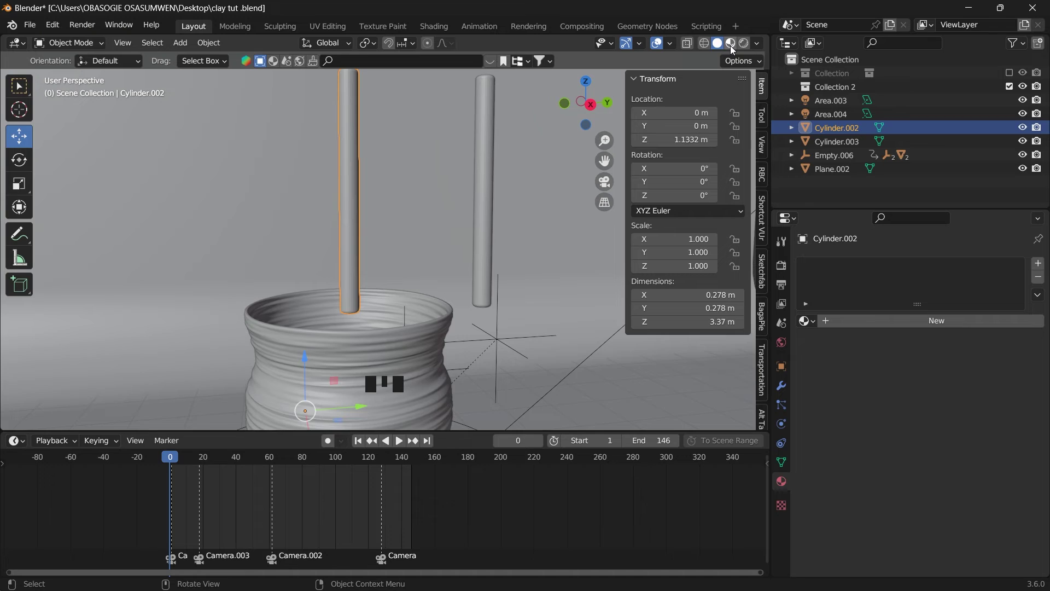
# Step: Show the scene in material preview and assign the existing Wood material to the rod above the vase
pyautogui.click(730, 45)
pyautogui.scroll(4, 414, 227)
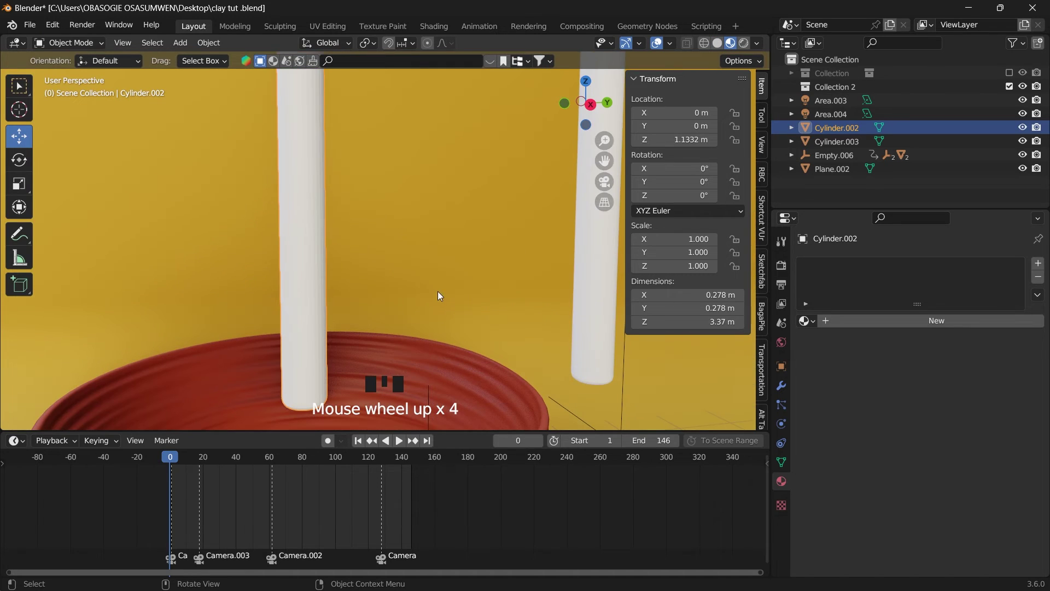
pyautogui.click(805, 321)
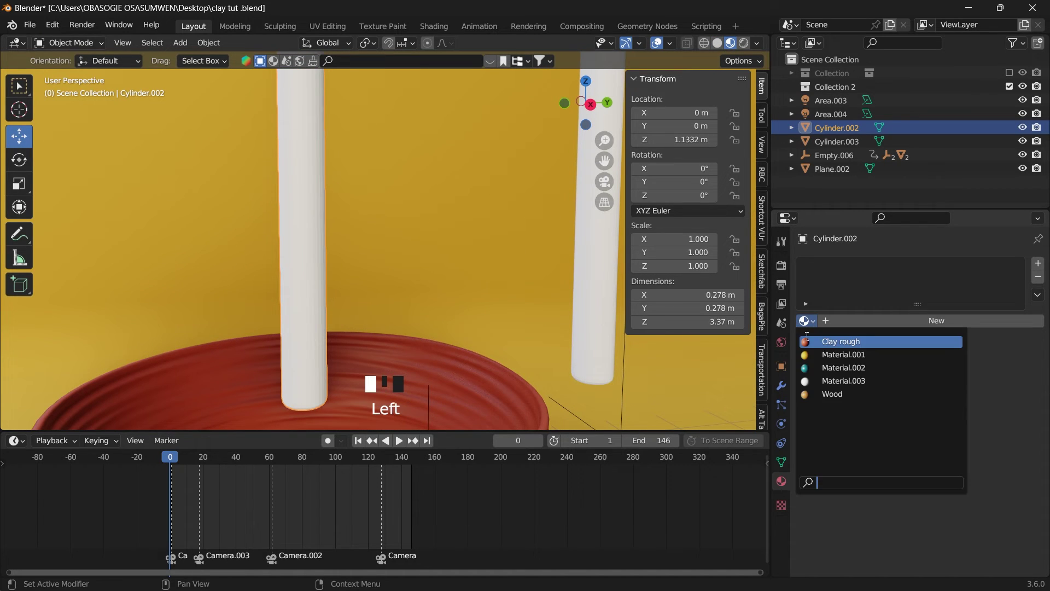
pyautogui.click(847, 399)
pyautogui.scroll(-3, 413, 277)
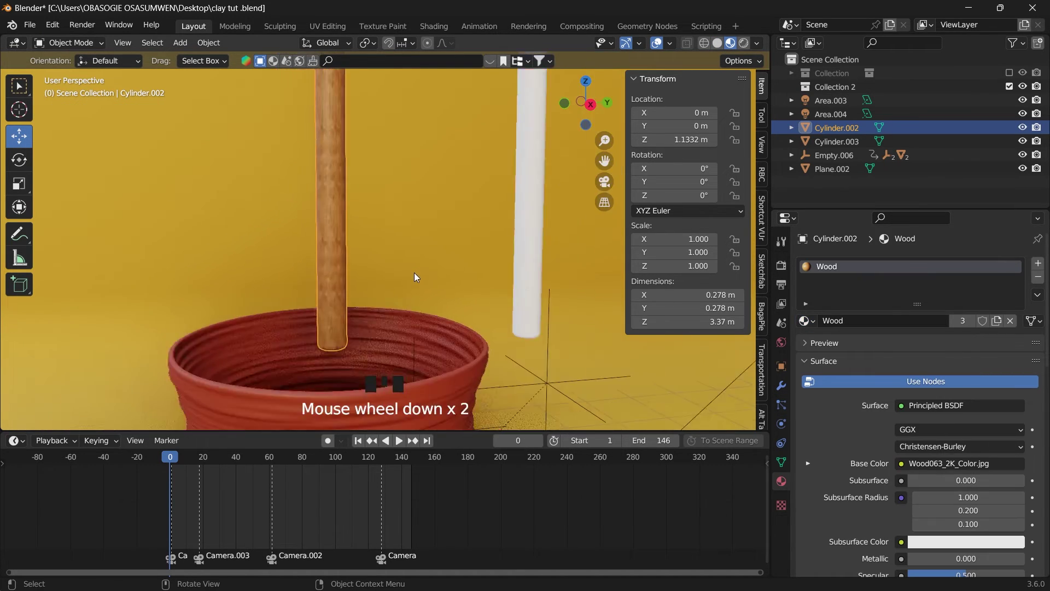
# Step: Enter edit mode on the wooden rod above the vase and select one edge loop running along its length
pyautogui.moveTo(585, 117); pyautogui.dragTo(347, 188)
pyautogui.scroll(4, 378, 197)
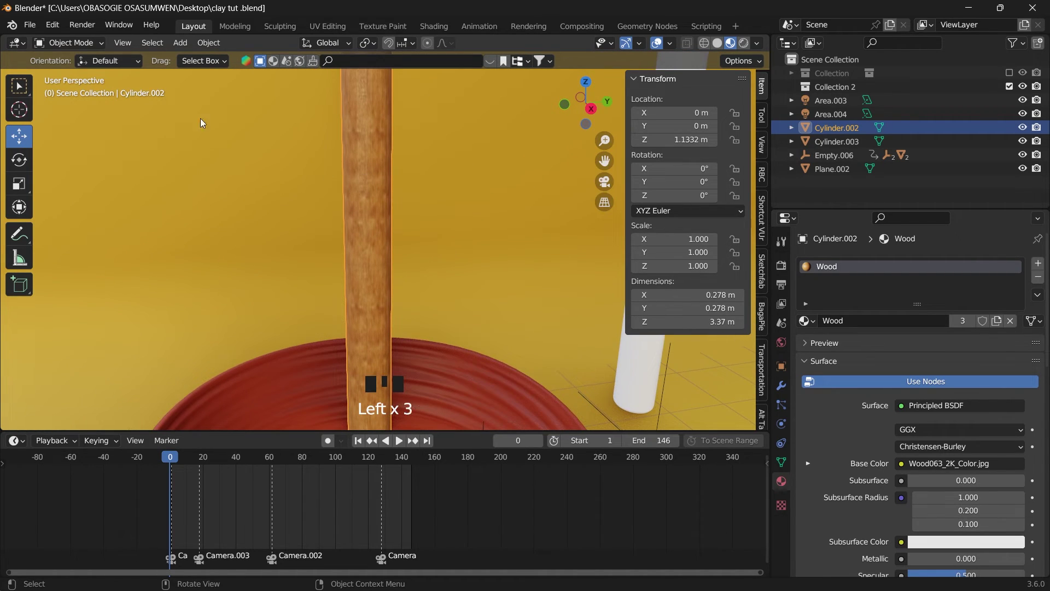
pyautogui.click(81, 47)
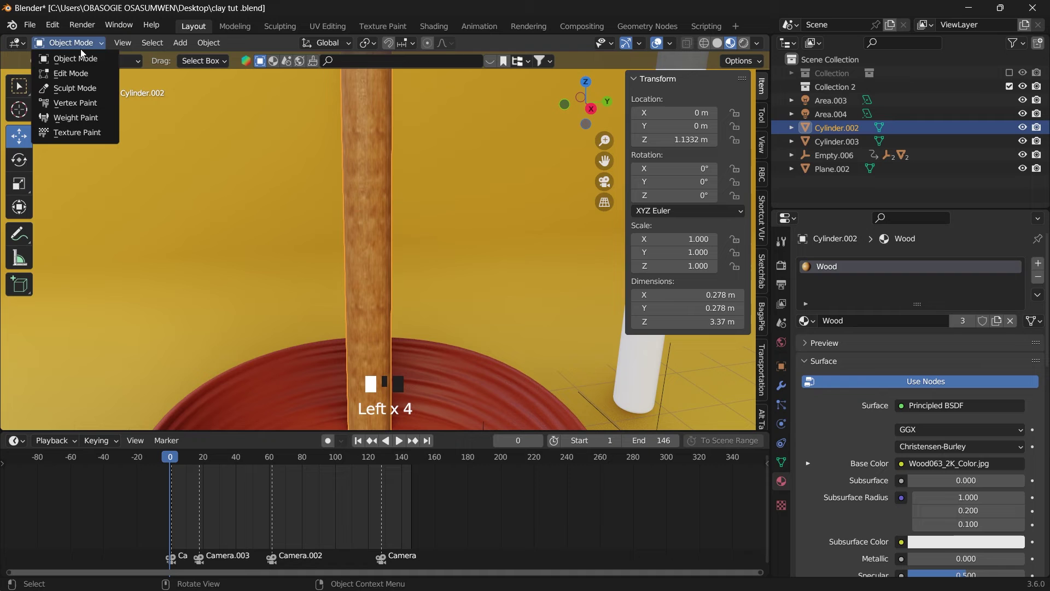
pyautogui.click(80, 76)
pyautogui.moveTo(583, 124); pyautogui.dragTo(585, 101)
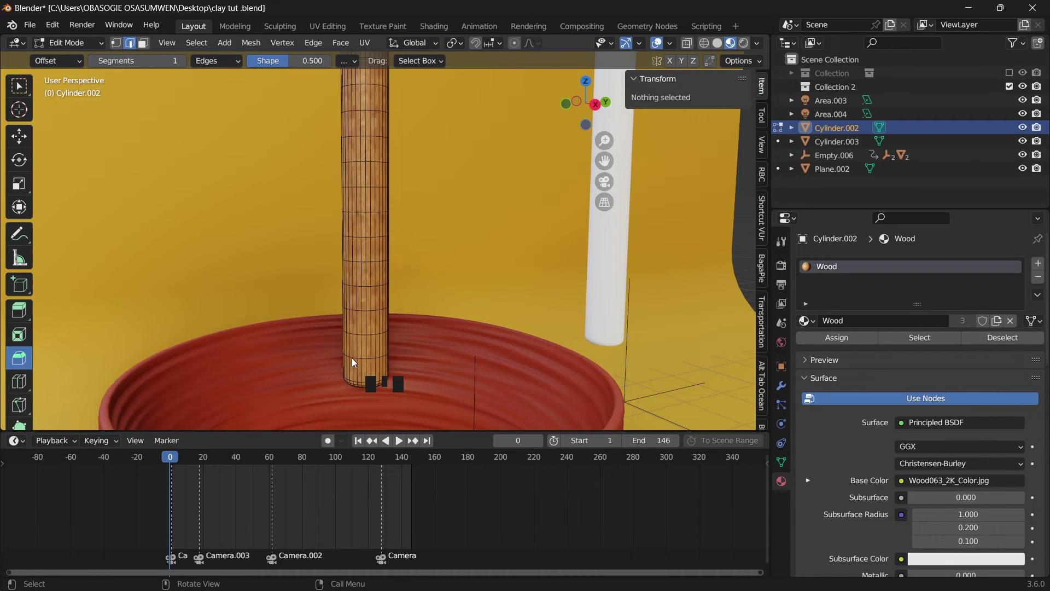
pyautogui.moveTo(584, 122); pyautogui.dragTo(542, 164)
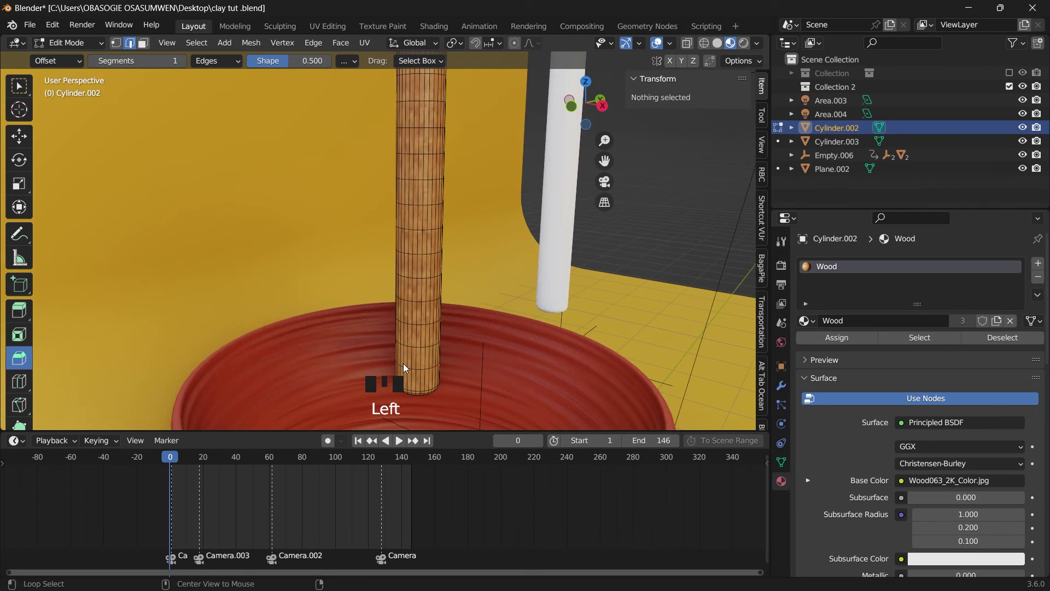
pyautogui.press('w')
pyautogui.keyDown('alt'); pyautogui.click(407, 358); pyautogui.keyUp('alt')
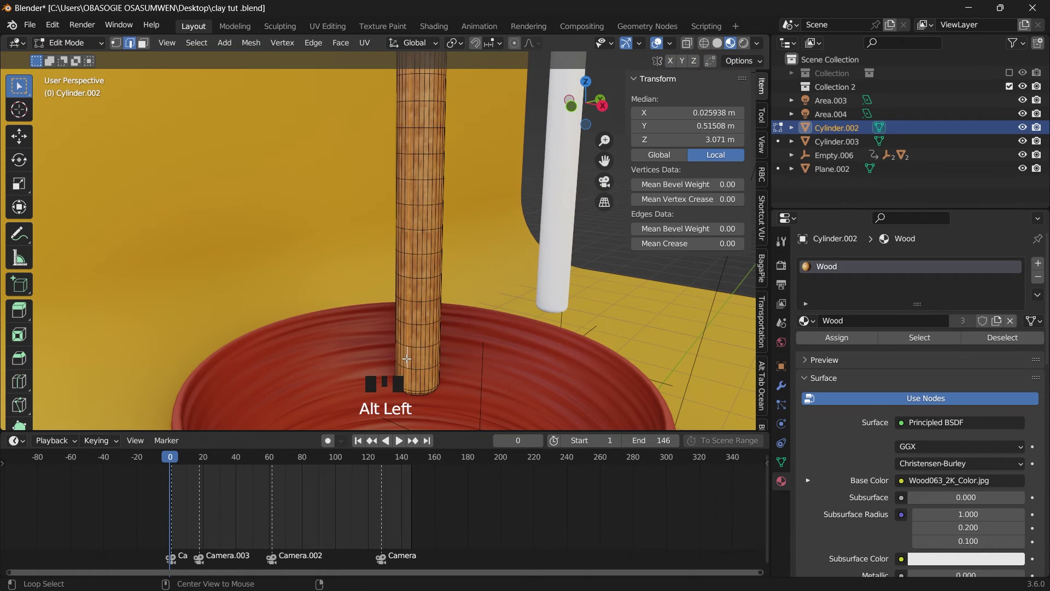
# Step: Add the rod's bottom and top rim edge loops to the selection and mark the selected edges as UV seams
pyautogui.moveTo(584, 101); pyautogui.dragTo(568, 104)
pyautogui.scroll(6, 324, 285)
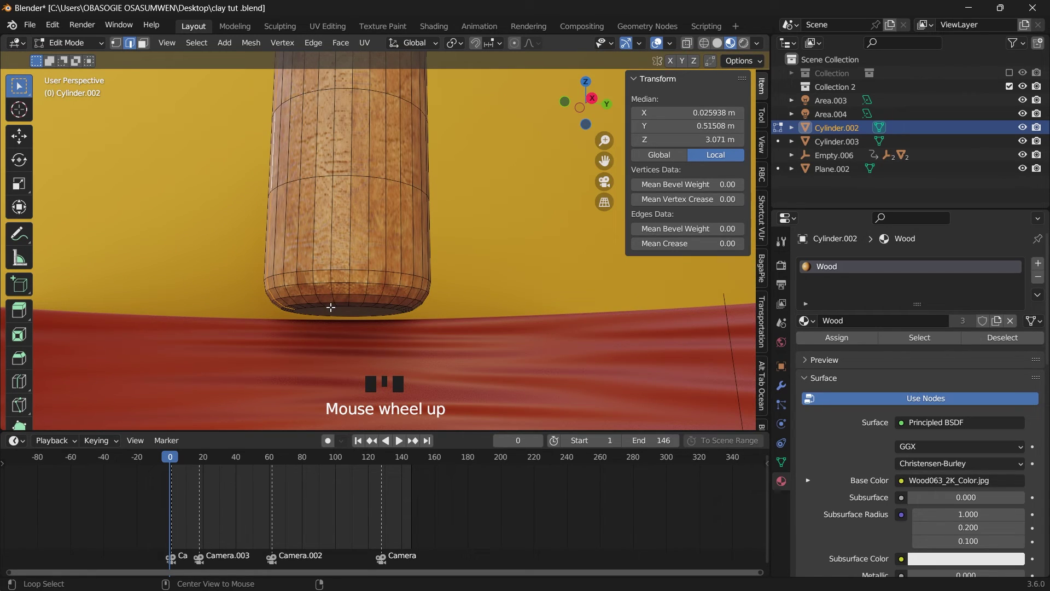
pyautogui.keyDown('alt'); pyautogui.keyDown('shift'); pyautogui.click(329, 306); pyautogui.keyUp('shift'); pyautogui.keyUp('alt')
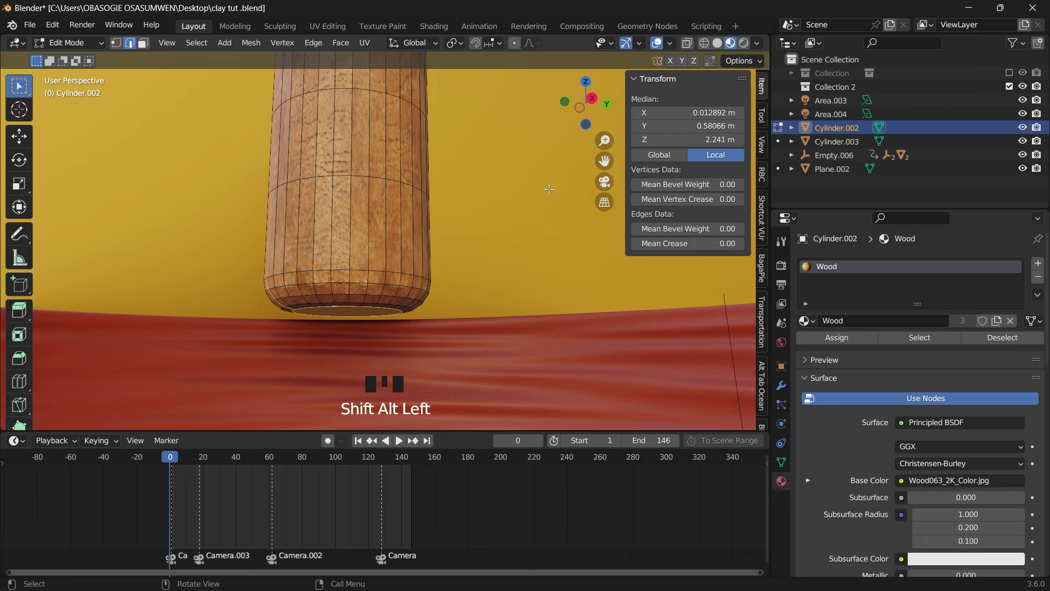
pyautogui.scroll(-3, 549, 188)
pyautogui.moveTo(581, 105); pyautogui.dragTo(577, 128)
pyautogui.scroll(-5, 520, 127)
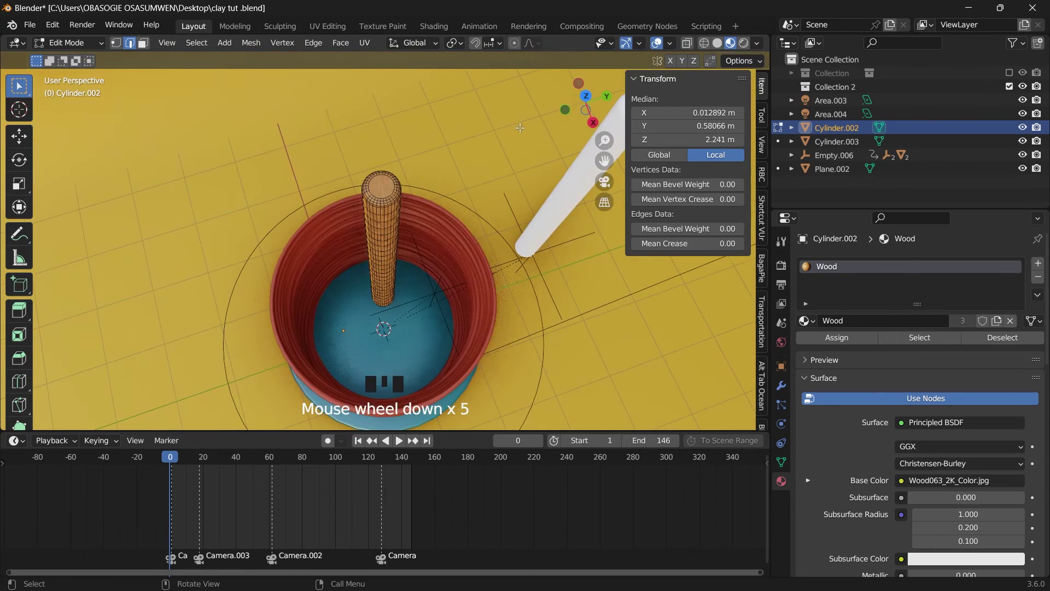
pyautogui.scroll(3, 461, 156)
pyautogui.scroll(-1, 387, 140)
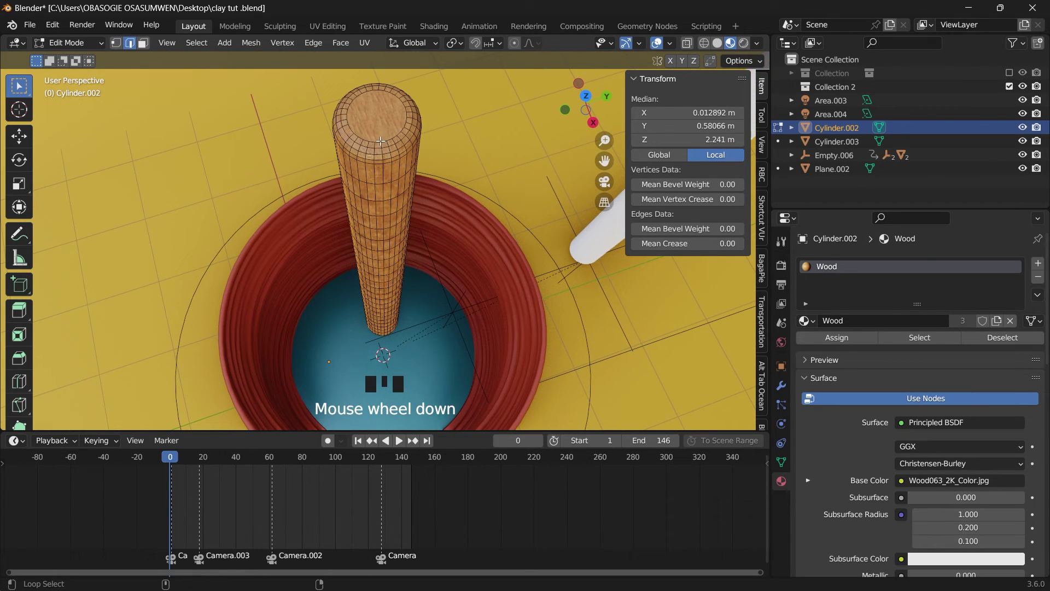
pyautogui.keyDown('alt'); pyautogui.keyDown('shift'); pyautogui.click(384, 141); pyautogui.keyUp('shift'); pyautogui.keyUp('alt')
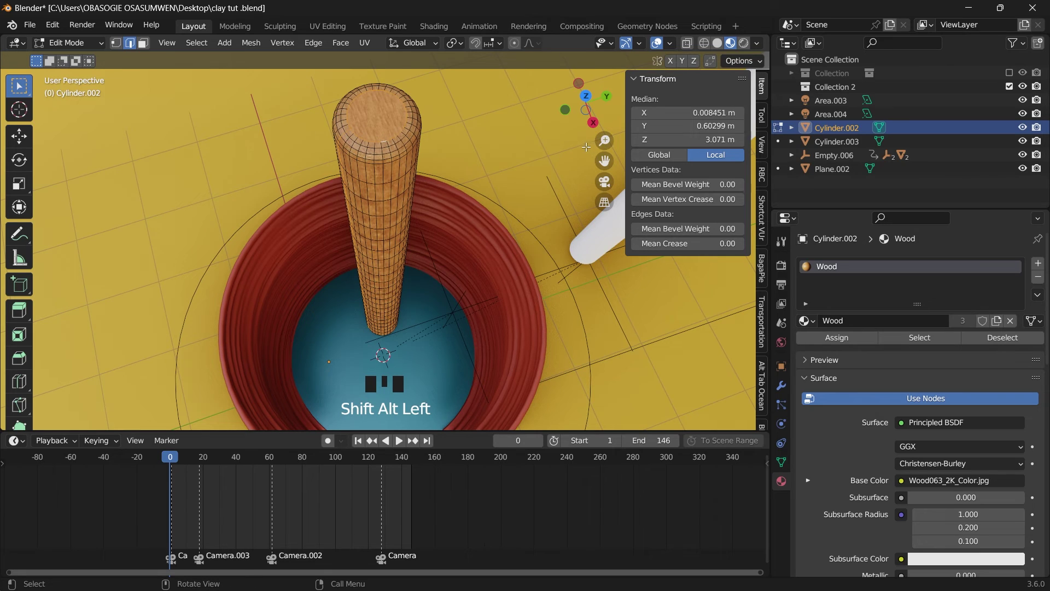
pyautogui.click(363, 43)
pyautogui.click(413, 203)
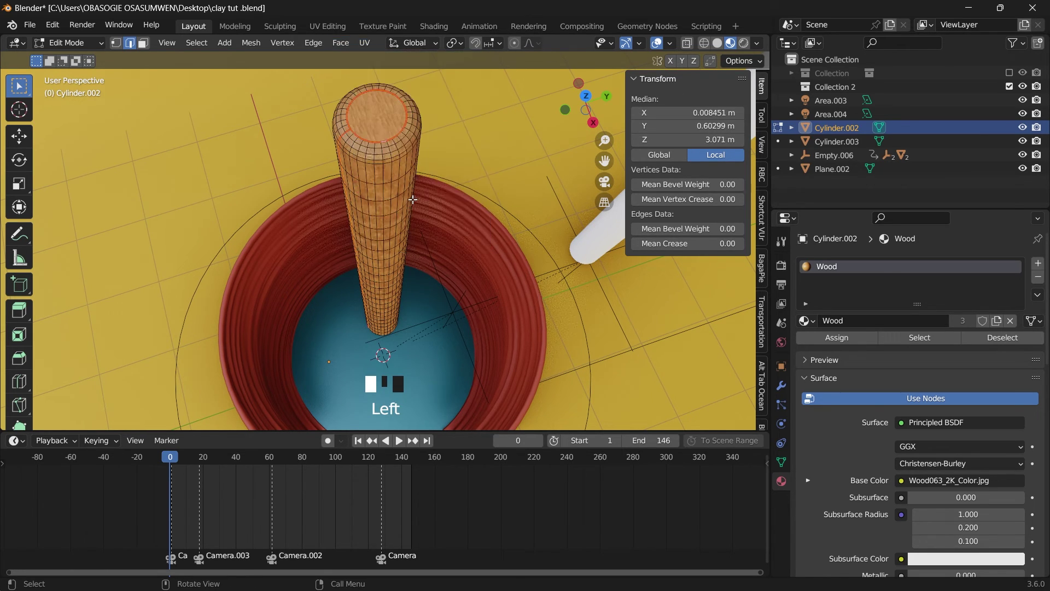
# Step: Select all of the rod's faces in face select mode and unwrap them
pyautogui.moveTo(585, 115); pyautogui.dragTo(585, 109)
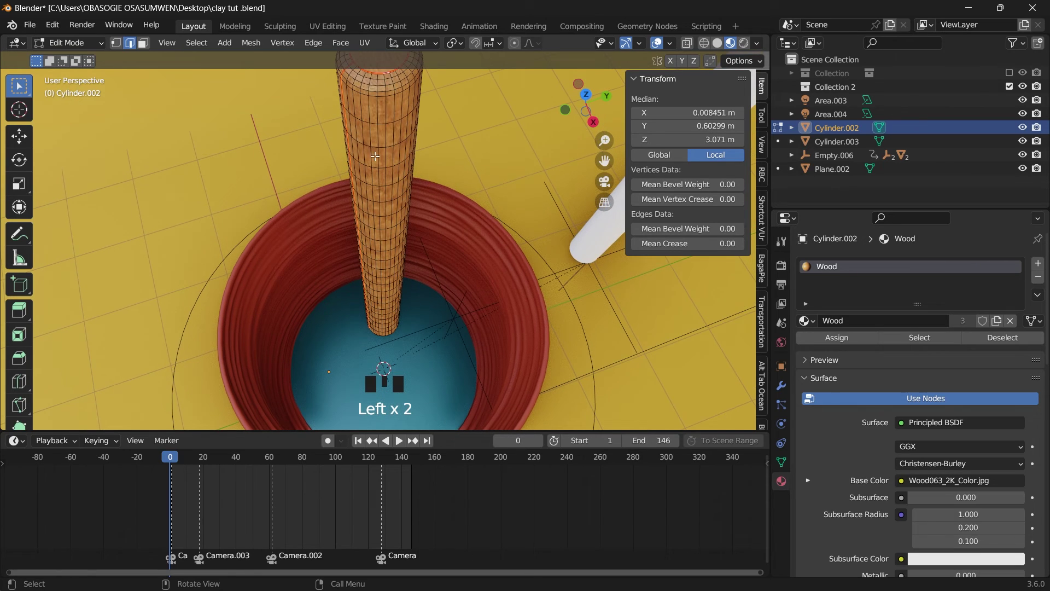
pyautogui.click(143, 43)
pyautogui.press('a')
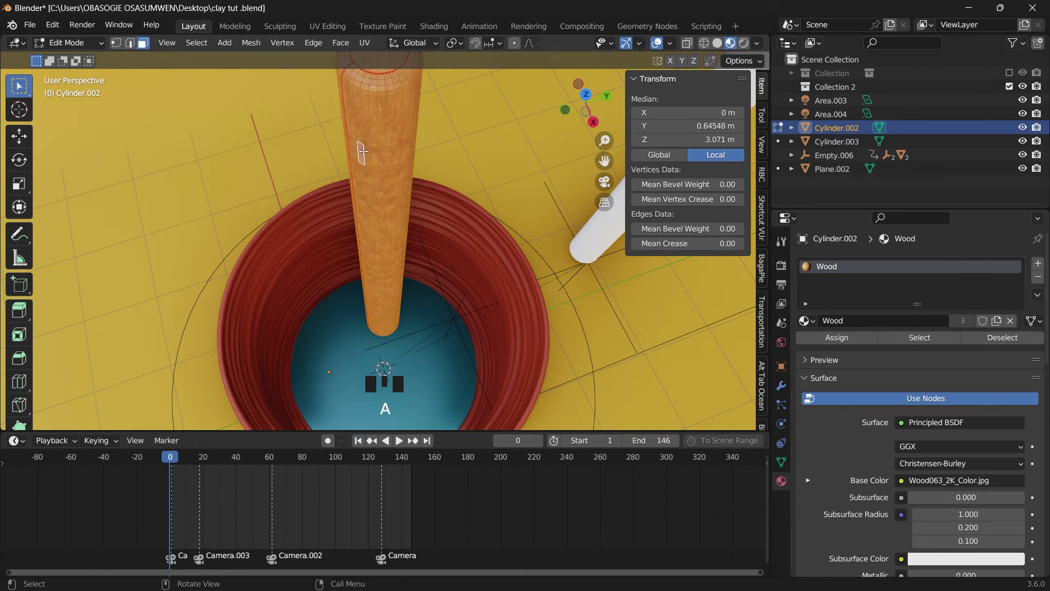
pyautogui.click(364, 46)
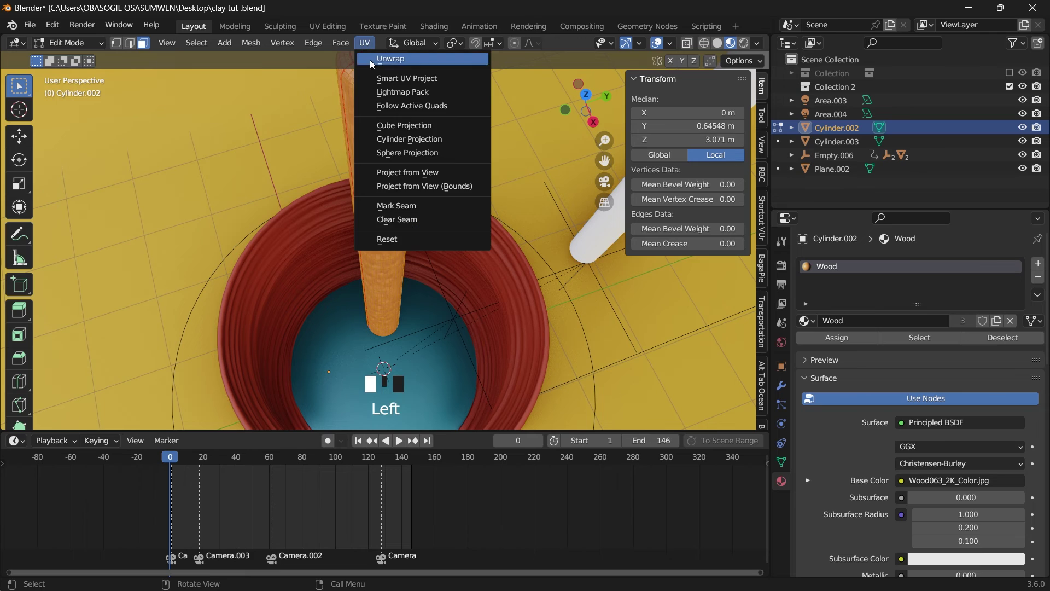
pyautogui.click(391, 64)
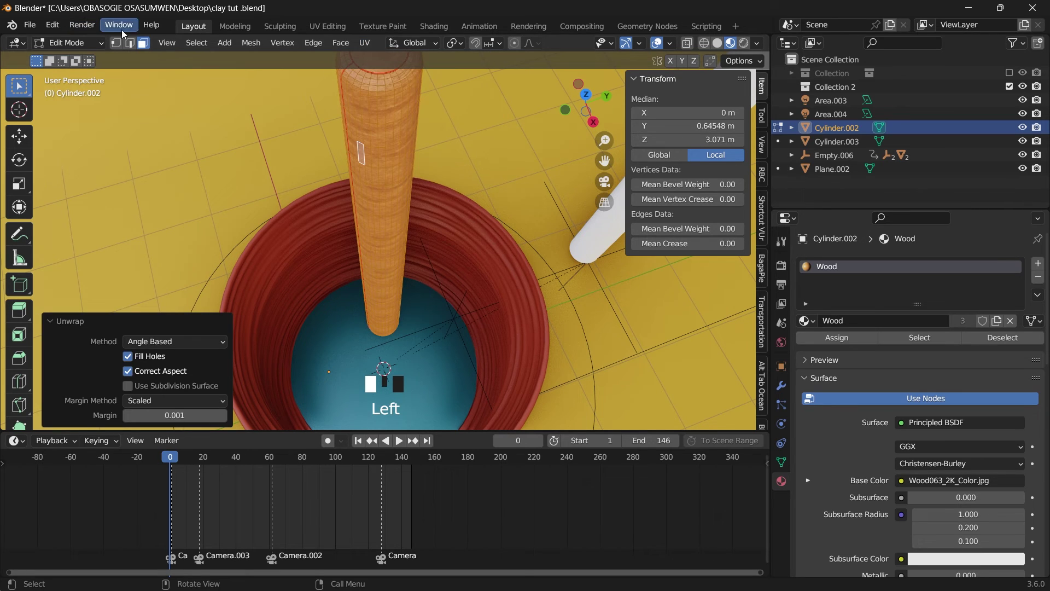
# Step: In the UV Editing workspace, select the rod's whole UV layout and rotate it a quarter turn so it lies horizontally
pyautogui.click(316, 28)
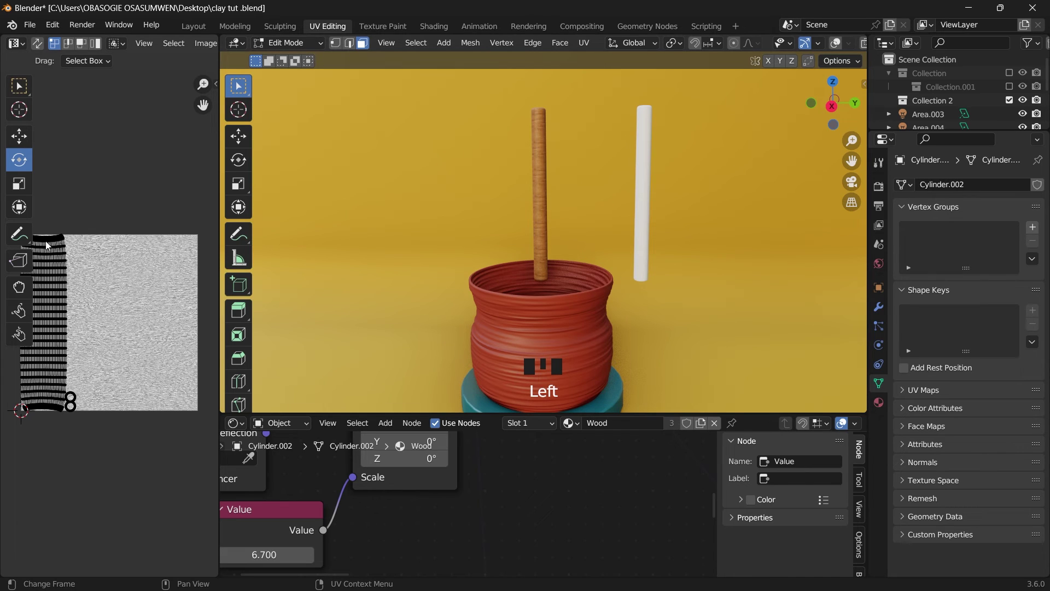
pyautogui.scroll(6, 557, 219)
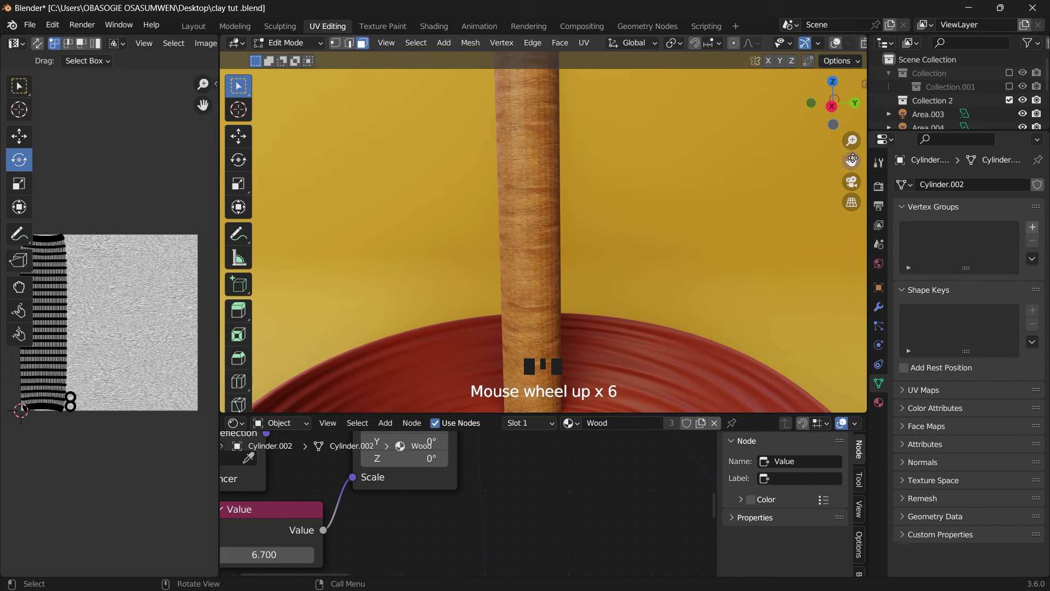
pyautogui.moveTo(852, 160); pyautogui.dragTo(852, 160)
pyautogui.scroll(-1, 126, 216)
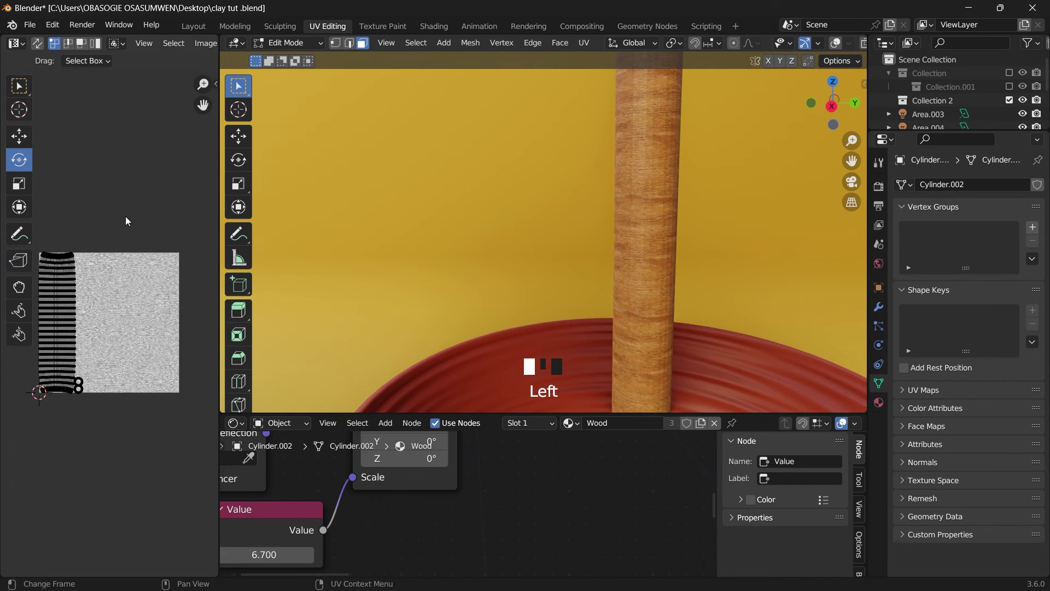
pyautogui.scroll(-2, 91, 221)
pyautogui.moveTo(48, 241); pyautogui.dragTo(105, 392)
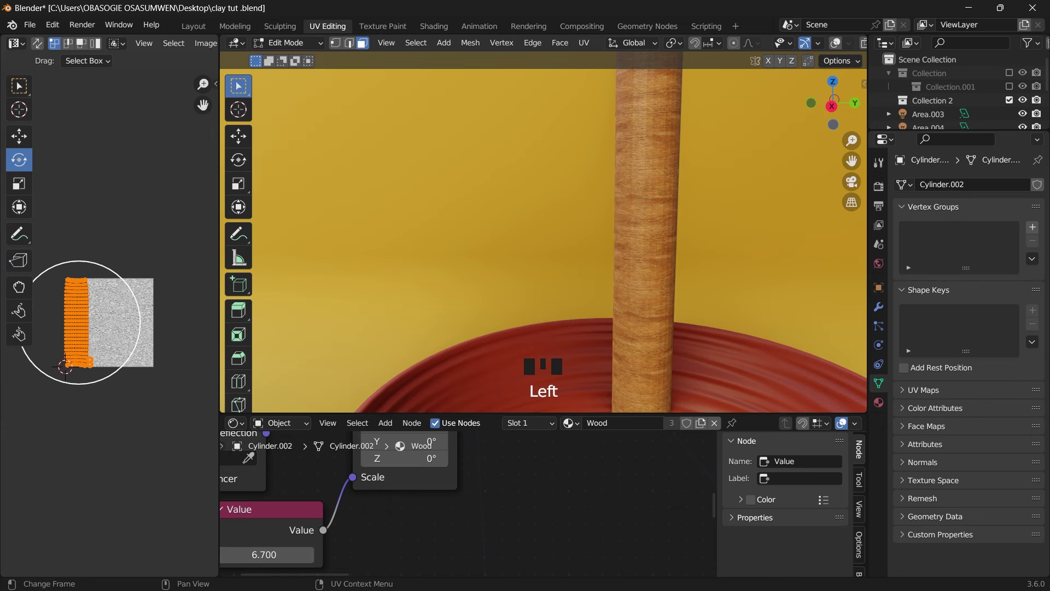
pyautogui.moveTo(100, 266); pyautogui.dragTo(136, 354)
# Step: Move the rod's UV layout onto the middle of the wood texture and scale it to about 0.64
pyautogui.press('g')
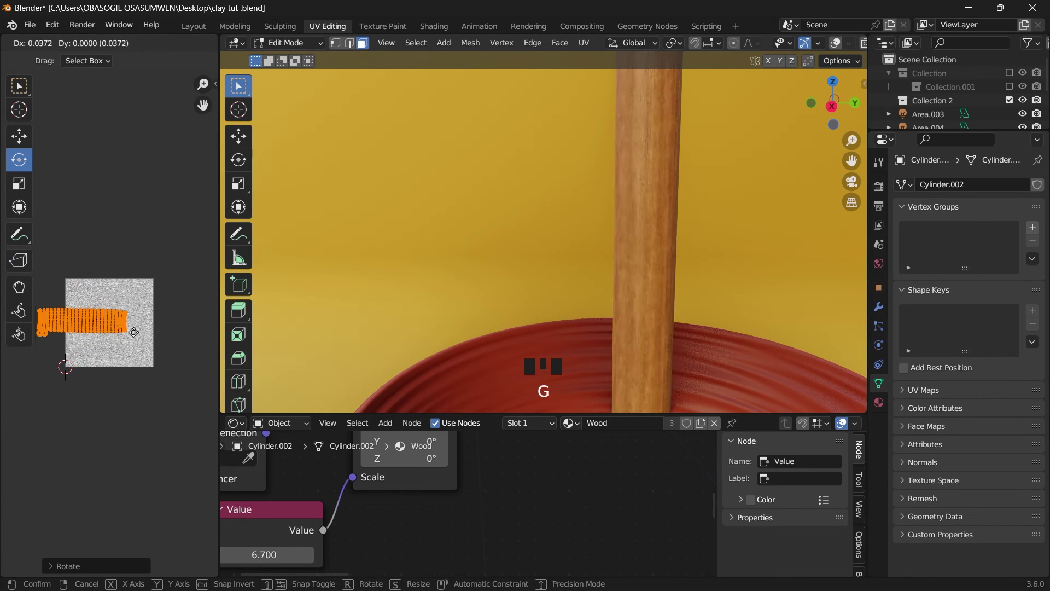
pyautogui.click(142, 333)
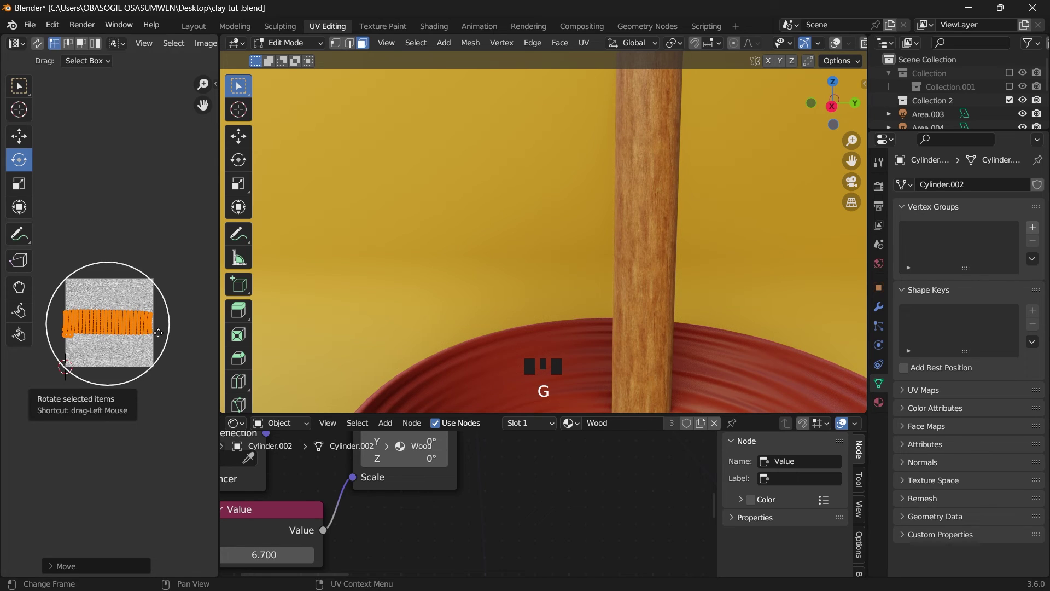
pyautogui.press('s')
pyautogui.moveTo(142, 332)
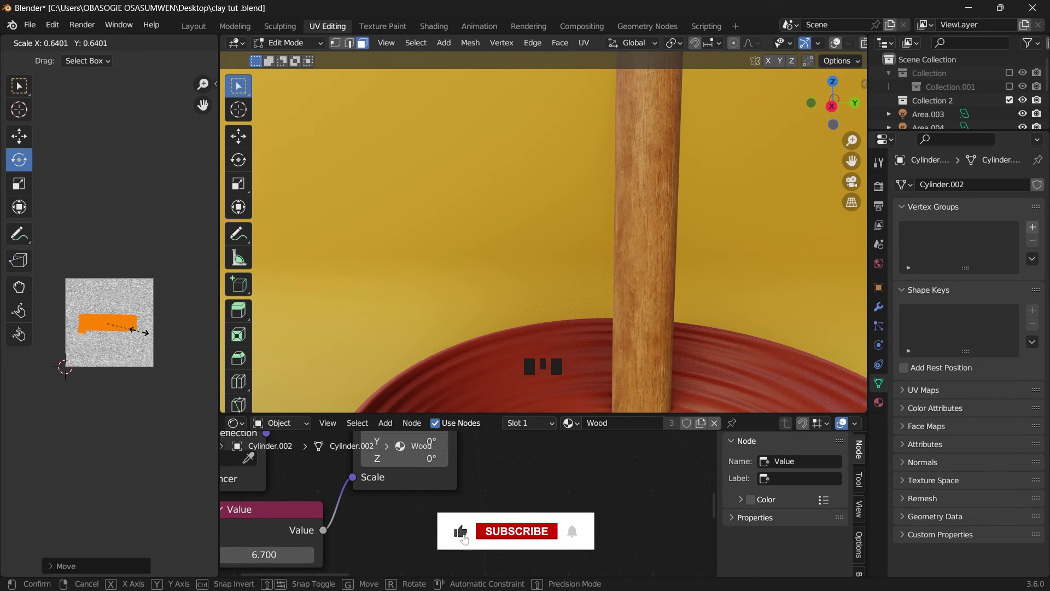
pyautogui.click(139, 331)
pyautogui.scroll(-2, 747, 190)
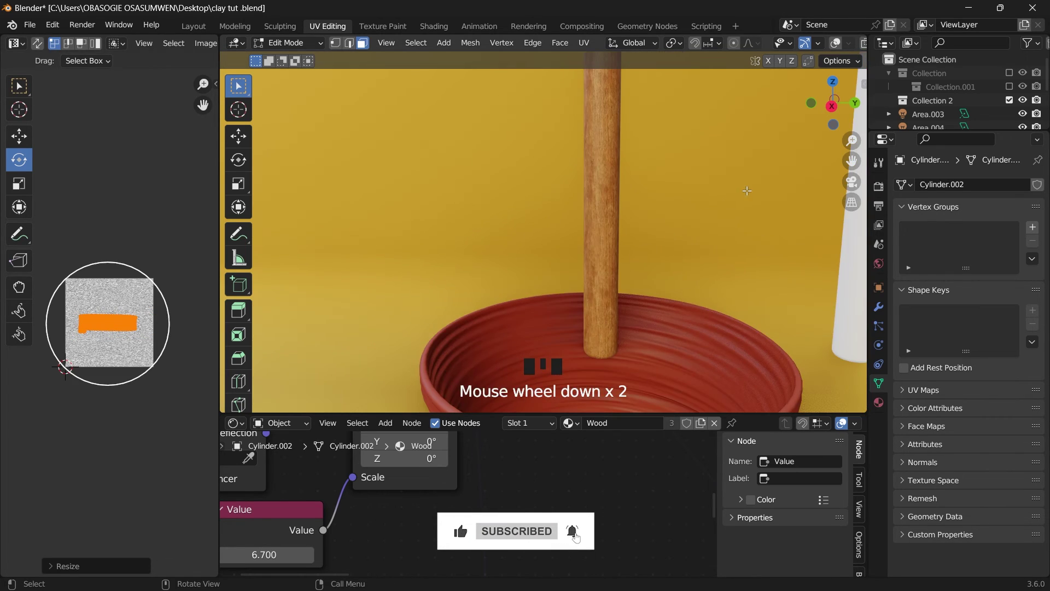
# Step: In the Layout workspace, move the slanted rod about 0.71 m along Y away from the vase and insert a location keyframe at frame 0
pyautogui.click(193, 25)
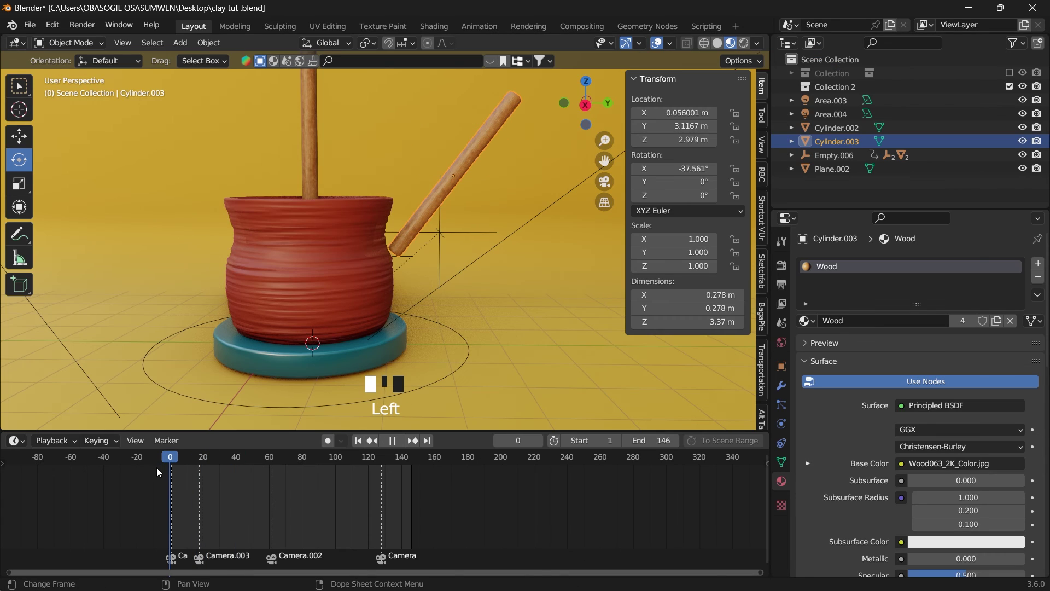
pyautogui.press('g')
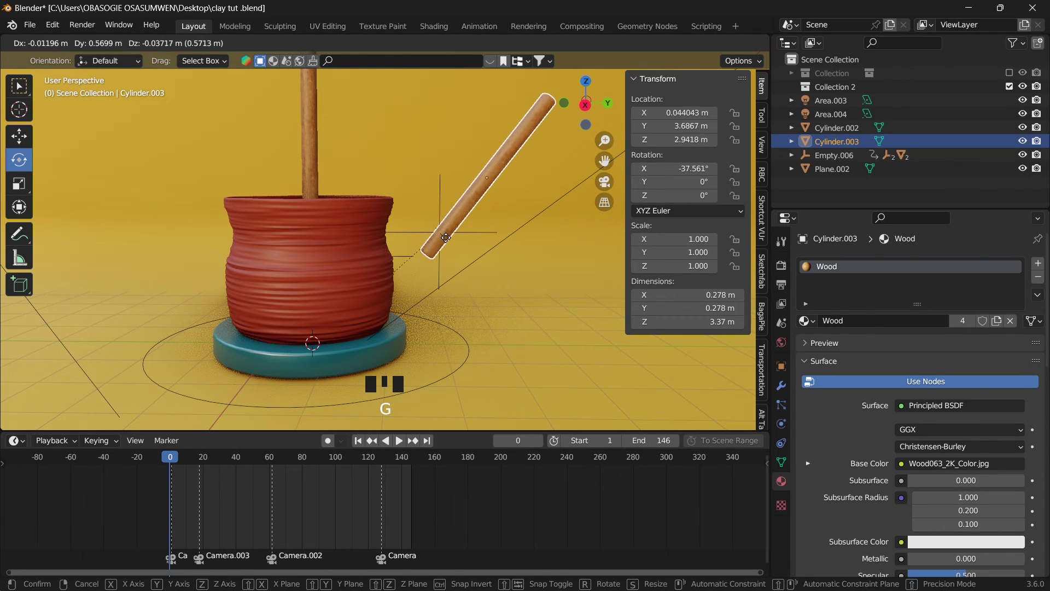
pyautogui.click(452, 239)
pyautogui.press('i')
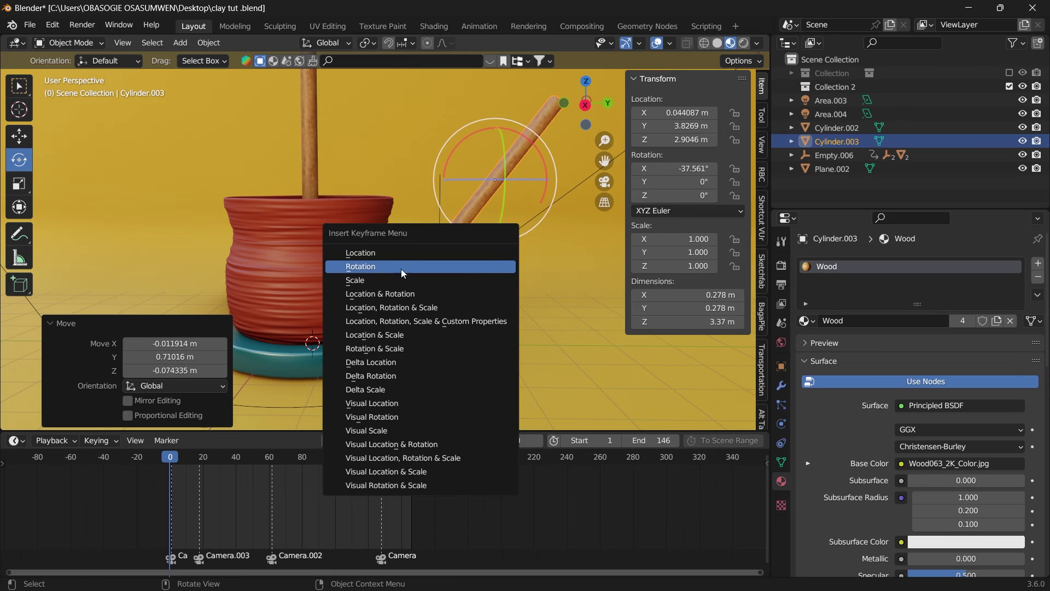
pyautogui.click(374, 253)
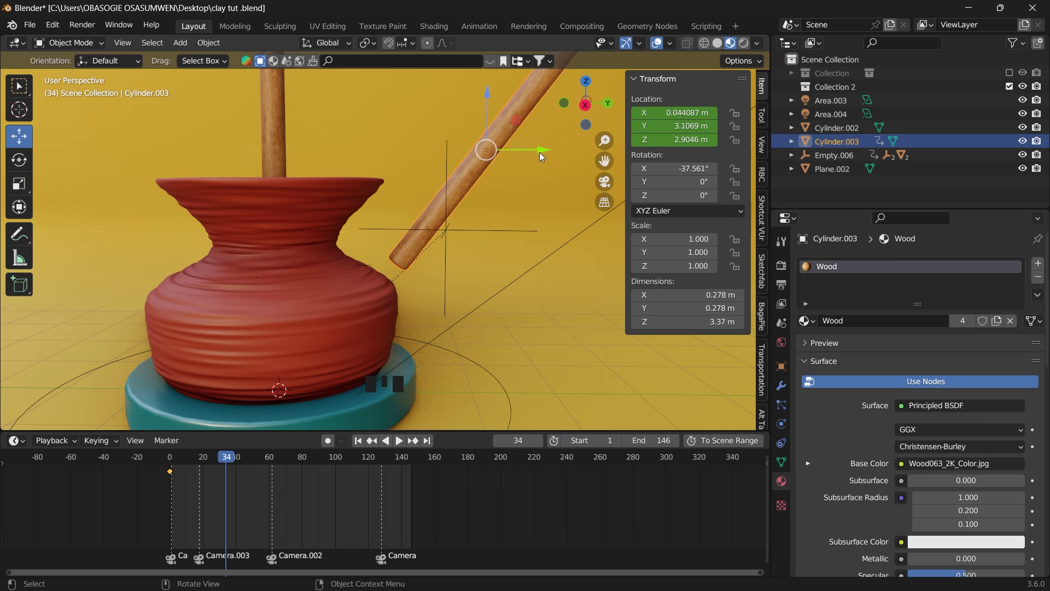
# Step: At frame 34, move the slanted rod against the vase's neck, to about Y 2.54 m and Z 3.01 m, and insert a location keyframe
pyautogui.moveTo(540, 150); pyautogui.dragTo(478, 143)
pyautogui.press('i')
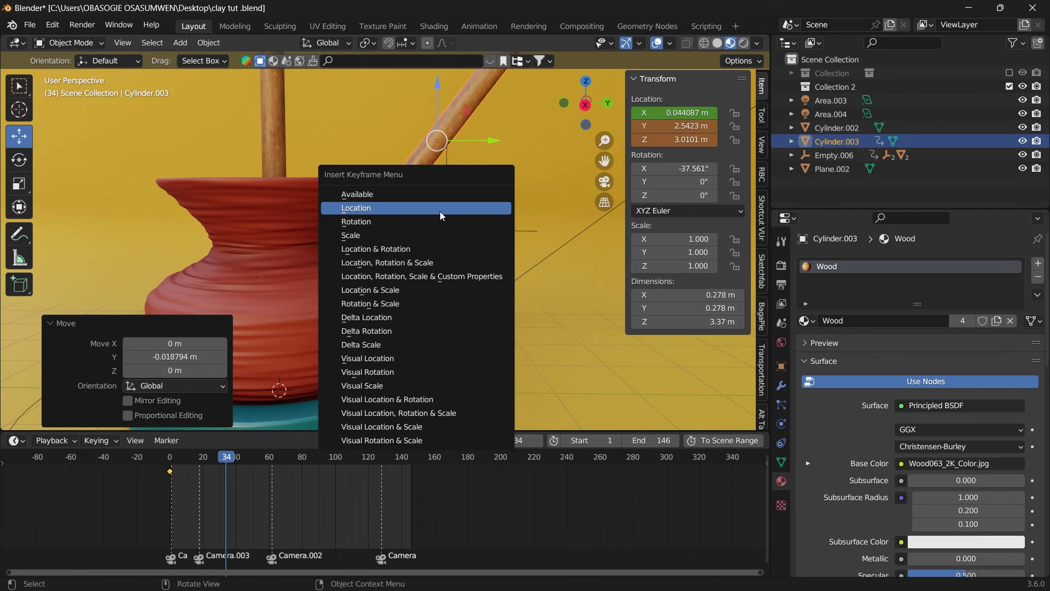
pyautogui.click(440, 209)
# Step: Shift the slanted rod's two location keyframes about 3 frames later and play back the motion
pyautogui.moveTo(227, 460)
pyautogui.mouseDown()
pyautogui.moveTo(166, 465)
pyautogui.moveTo(231, 471)
pyautogui.mouseUp()
pyautogui.press('space')
pyautogui.press('space')
pyautogui.press('space')
pyautogui.click(225, 464)
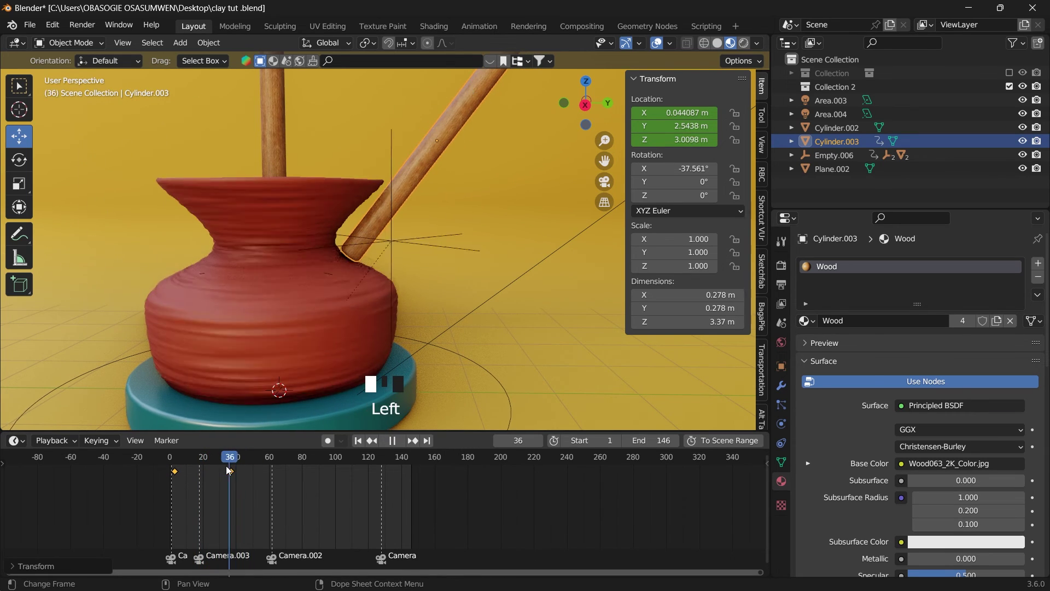
pyautogui.press('space')
pyautogui.press('space')
pyautogui.press('space')
pyautogui.press('space')
# Step: Try to copy the slanted rod's location keyframes and paste them at frame 44, and undo the paste
pyautogui.rightClick(229, 470)
pyautogui.click(213, 408)
pyautogui.press('space')
pyautogui.press('space')
pyautogui.click(243, 463)
pyautogui.rightClick(244, 469)
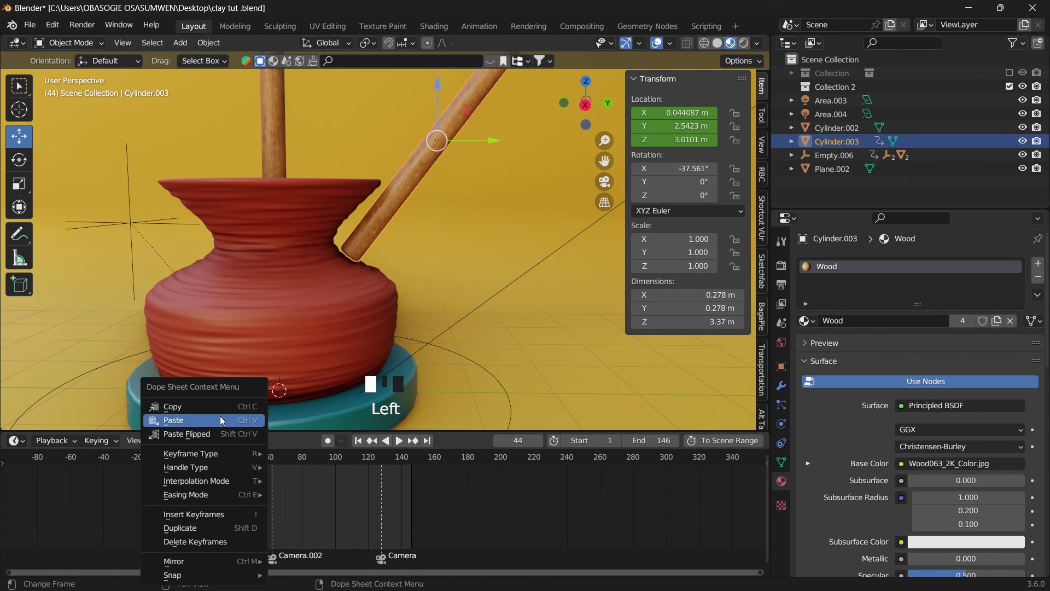
pyautogui.click(222, 419)
pyautogui.click(244, 460)
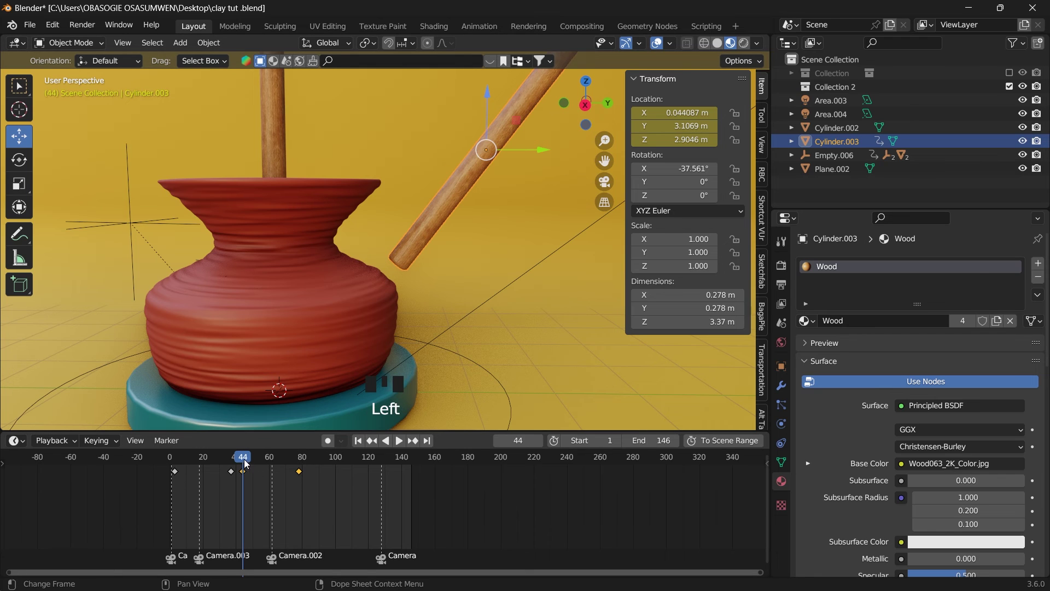
pyautogui.moveTo(245, 460); pyautogui.dragTo(271, 467)
pyautogui.hotkey('ctrl', 'z')
# Step: Raise the slanted rod to follow the vase's neck and insert a keyframe around frame 60
pyautogui.click(248, 465)
pyautogui.moveTo(437, 88); pyautogui.dragTo(437, 49)
pyautogui.moveTo(492, 102); pyautogui.dragTo(490, 101)
pyautogui.press('i')
pyautogui.click(268, 344)
# Step: At frame 52, move the slanted rod slightly along Y toward the vase's neck and insert a keyframe
pyautogui.moveTo(267, 465)
pyautogui.mouseDown()
pyautogui.moveTo(239, 470)
pyautogui.moveTo(255, 466)
pyautogui.mouseUp()
pyautogui.press('space')
pyautogui.press('space')
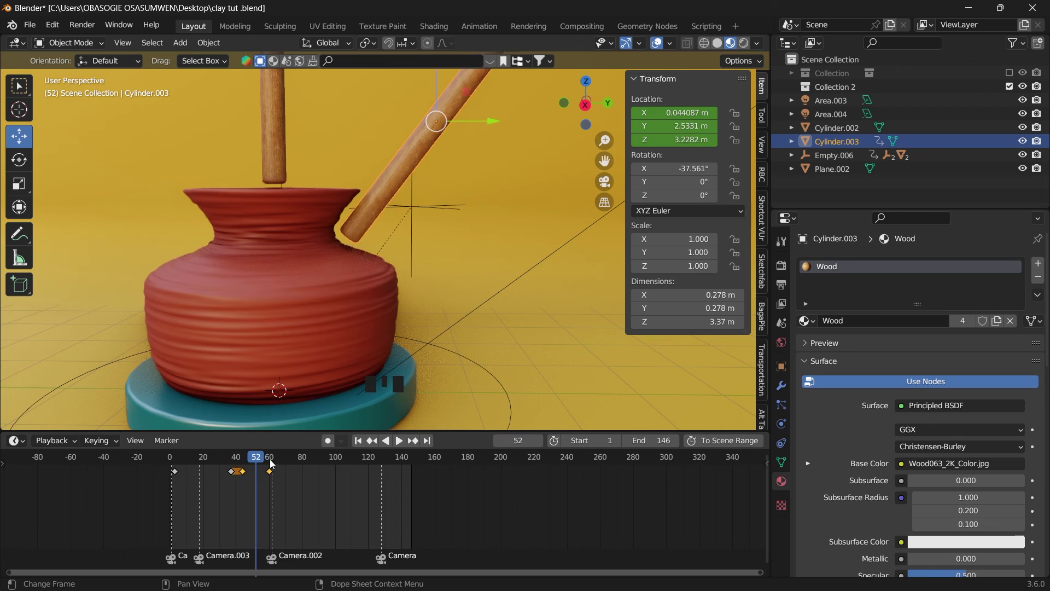
pyautogui.moveTo(486, 121); pyautogui.dragTo(478, 124)
pyautogui.press('i')
pyautogui.click(387, 270)
# Step: Around frame 79, move the slanted rod along Y away from the vase and insert a keyframe
pyautogui.moveTo(253, 462); pyautogui.dragTo(300, 464)
pyautogui.press('space')
pyautogui.press('space')
pyautogui.moveTo(475, 103); pyautogui.dragTo(516, 102)
pyautogui.press('i')
pyautogui.moveTo(300, 464); pyautogui.dragTo(287, 464)
# Step: Set the upright rod's origin to its geometry and rotate the rod about 23.1° around the X axis
pyautogui.click(274, 143)
pyautogui.click(20, 161)
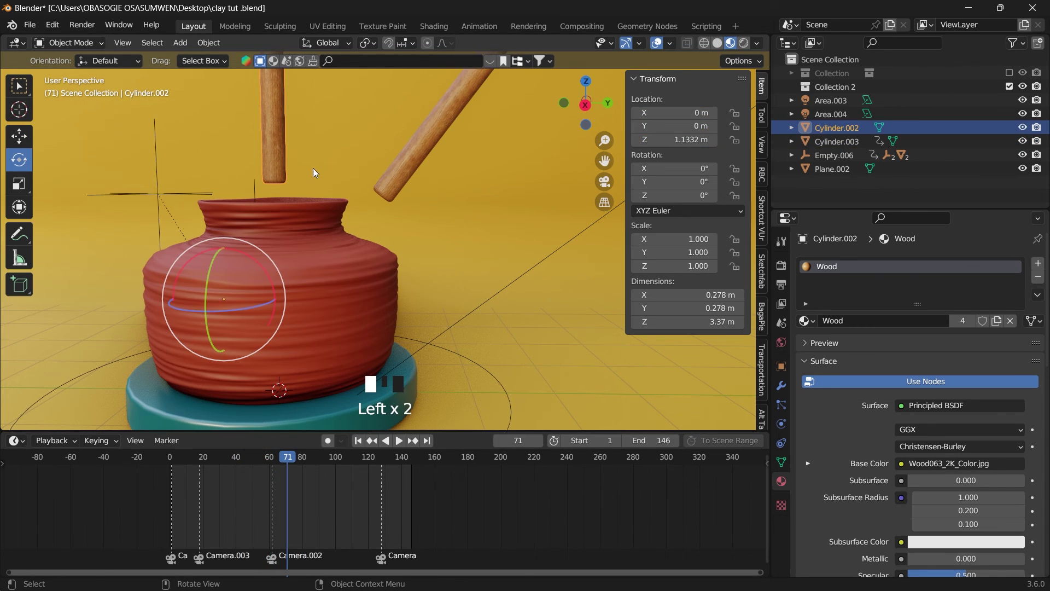
pyautogui.click(208, 43)
pyautogui.moveTo(240, 72)
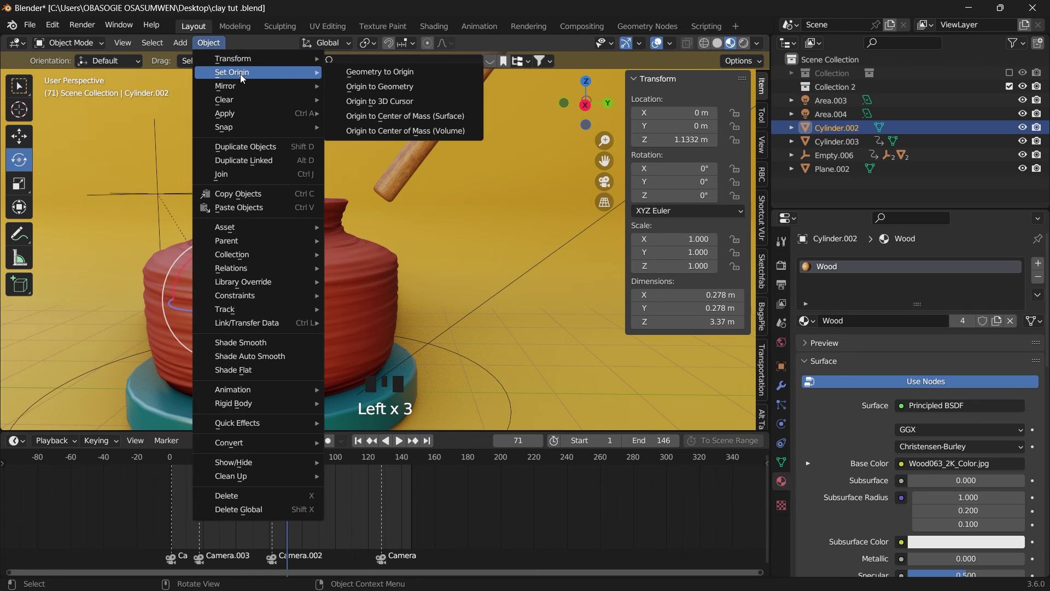
pyautogui.click(386, 88)
pyautogui.scroll(-3, 320, 145)
pyautogui.moveTo(373, 126); pyautogui.dragTo(356, 110)
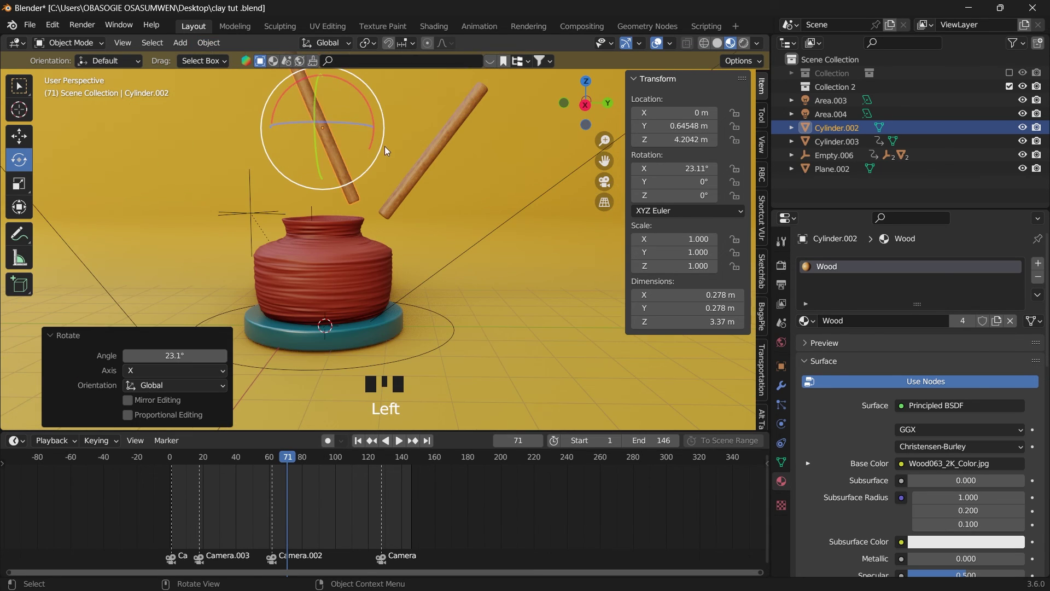
# Step: At frame 0, place the tilted rod inside the vase at about Y 1.13 m, Z 3.10 m and insert a Location keyframe
pyautogui.press('g')
pyautogui.click(280, 471)
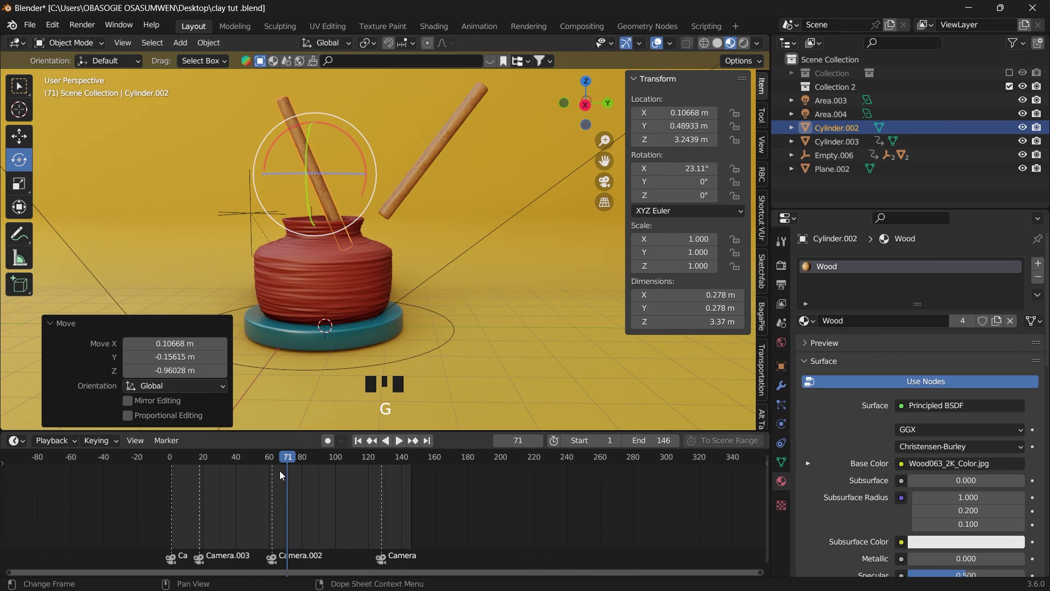
pyautogui.moveTo(278, 458); pyautogui.dragTo(144, 494)
pyautogui.press('g')
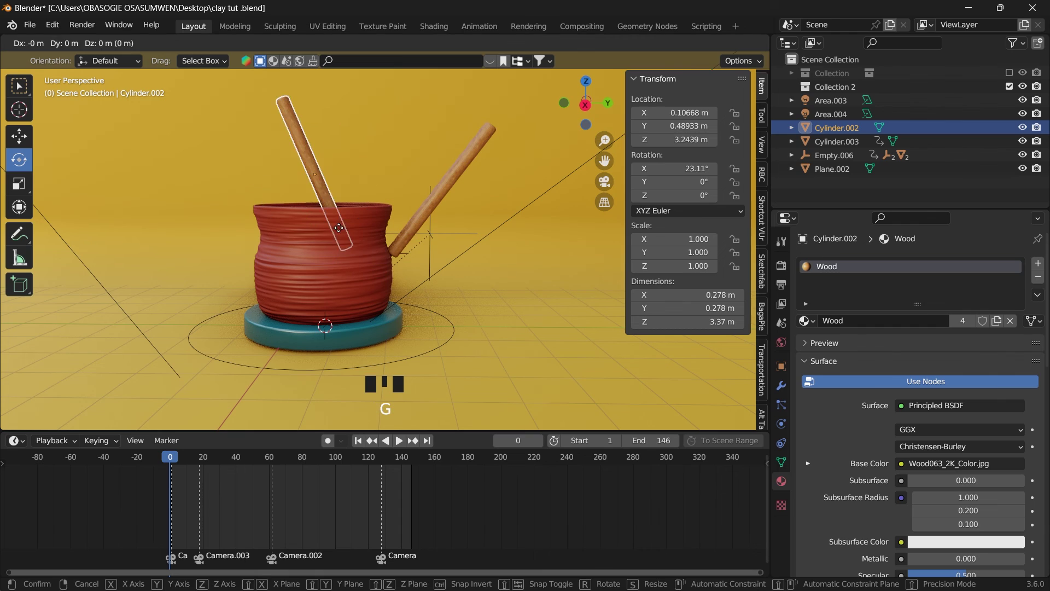
pyautogui.click(369, 235)
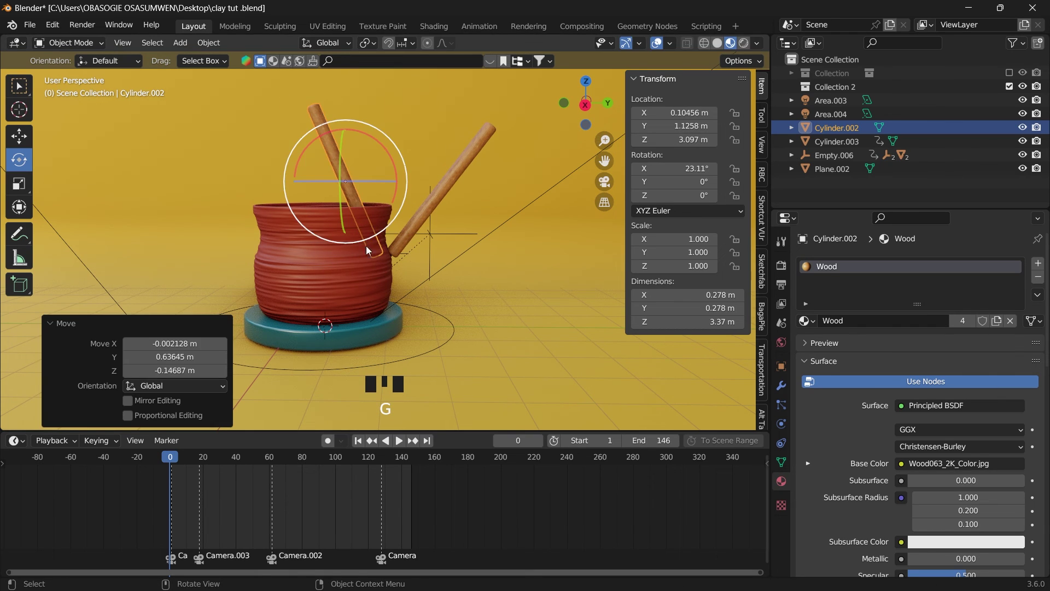
pyautogui.press('i')
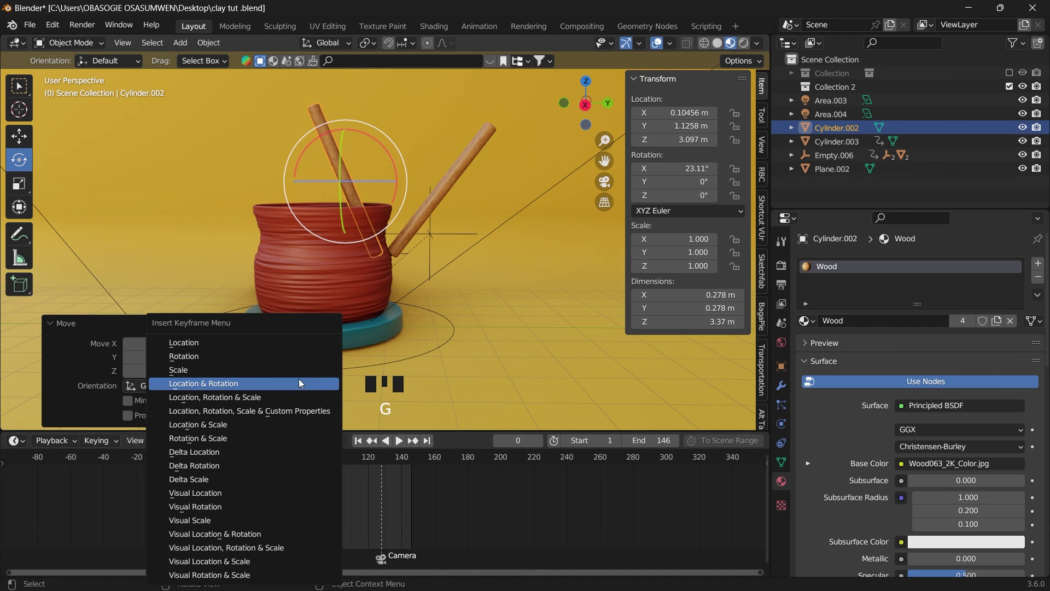
pyautogui.click(207, 345)
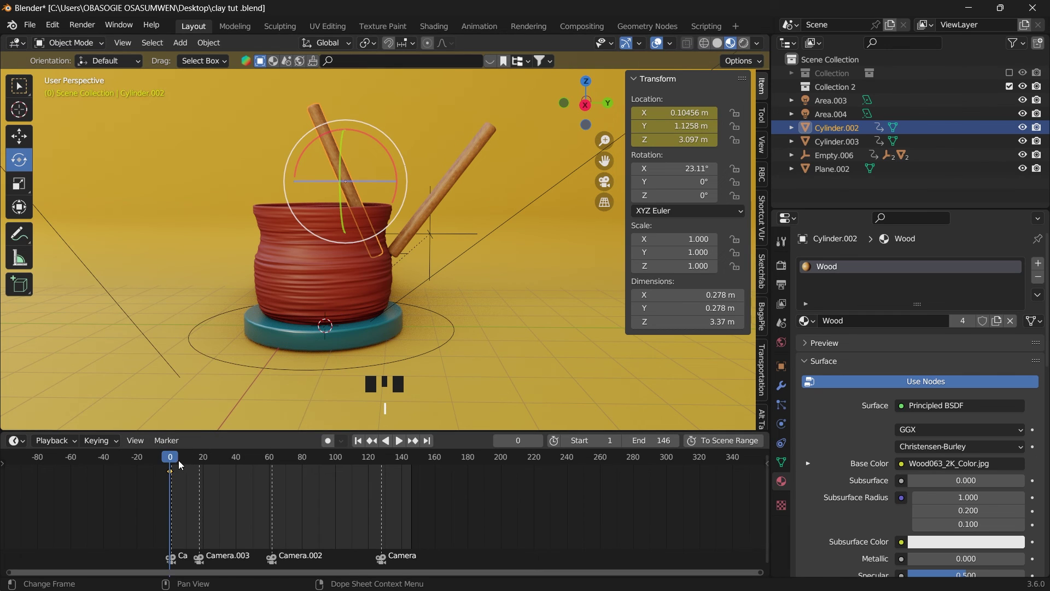
# Step: At frame 44, move the inner rod along Y toward the vase's narrowed neck, insert a keyframe and play the motion
pyautogui.moveTo(178, 461); pyautogui.dragTo(243, 464)
pyautogui.click(20, 137)
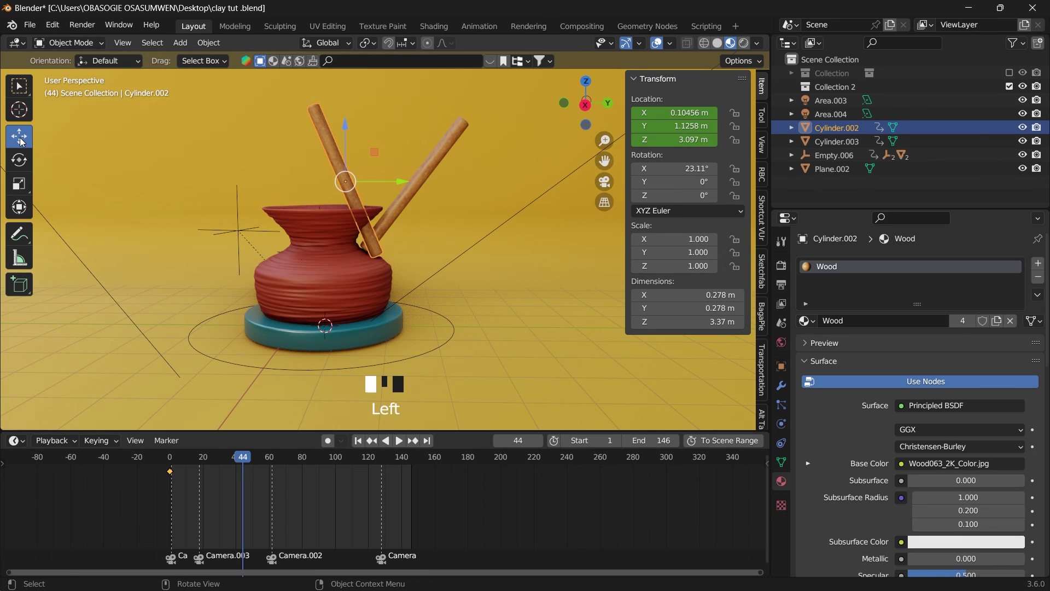
pyautogui.moveTo(385, 184); pyautogui.dragTo(364, 178)
pyautogui.click(195, 461)
pyautogui.press('space')
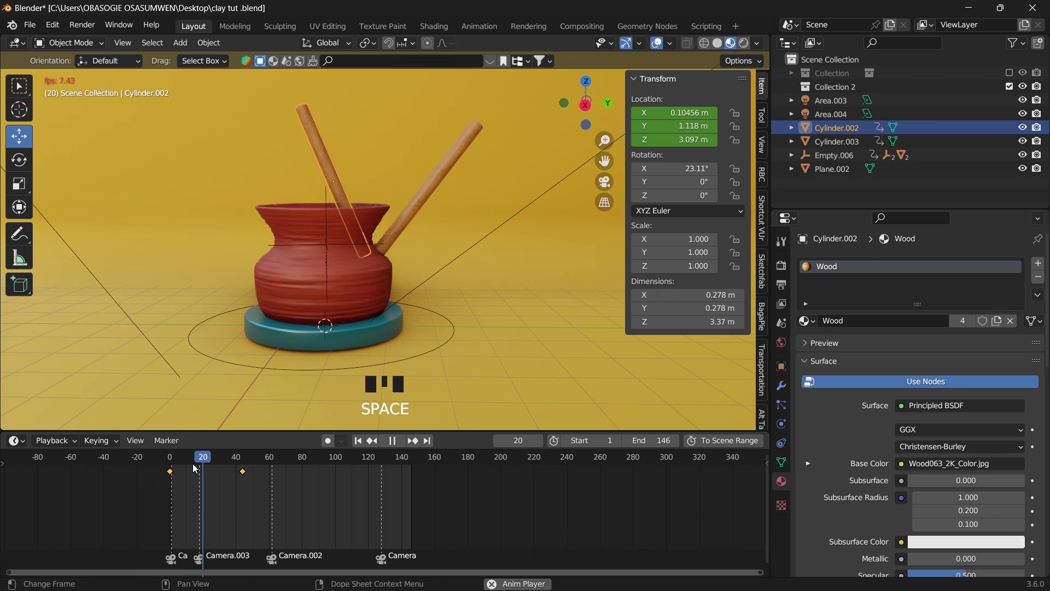
# Step: Around frame 67, raise the inner rod along Z to follow the vase's neck and insert a keyframe
pyautogui.moveTo(239, 458); pyautogui.dragTo(275, 457)
pyautogui.press('space')
pyautogui.press('space')
pyautogui.press('space')
pyautogui.moveTo(317, 128); pyautogui.dragTo(317, 100)
pyautogui.press('i')
pyautogui.click(308, 205)
# Step: Between frames 71 and 77, shift the inner rod slightly along Y and insert a Location keyframe
pyautogui.press('space')
pyautogui.moveTo(306, 457); pyautogui.dragTo(297, 461)
pyautogui.rightClick(287, 461)
pyautogui.click(287, 419)
pyautogui.moveTo(364, 157); pyautogui.dragTo(373, 157)
pyautogui.press('i')
pyautogui.click(307, 343)
# Step: Move the inner rod clear above the vase's opening and insert a keyframe around frame 97
pyautogui.press('space')
pyautogui.moveTo(300, 457)
pyautogui.mouseDown()
pyautogui.moveTo(320, 458)
pyautogui.moveTo(278, 457)
pyautogui.moveTo(304, 461)
pyautogui.mouseUp()
pyautogui.press('g')
pyautogui.click(375, 271)
pyautogui.press('i')
pyautogui.click(375, 273)
# Step: At frame 82, shift the inner rod slightly along Y, raise it about 0.25 m along Z and insert a keyframe
pyautogui.press('space')
pyautogui.scroll(-2, 312, 415)
pyautogui.press('space')
pyautogui.scroll(-4, 305, 183)
pyautogui.moveTo(366, 146); pyautogui.dragTo(371, 146)
pyautogui.moveTo(313, 89); pyautogui.dragTo(314, 77)
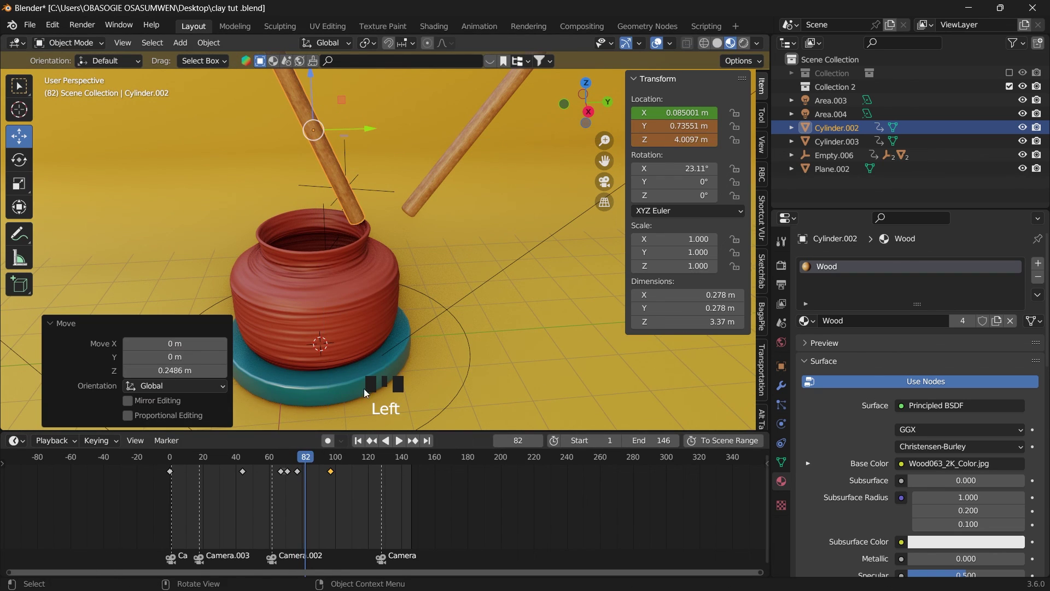
pyautogui.press('i')
pyautogui.click(306, 330)
# Step: Play the animation repeatedly from around frame 70 to check how the inner rod leaves the vase
pyautogui.moveTo(303, 461)
pyautogui.mouseDown()
pyautogui.moveTo(264, 464)
pyautogui.moveTo(298, 464)
pyautogui.moveTo(285, 465)
pyautogui.mouseUp()
pyautogui.press('space')
pyautogui.press('space')
pyautogui.press('space')
pyautogui.press('space')
pyautogui.press('space')
pyautogui.press('space')
pyautogui.press('Left')
pyautogui.press('Left')
pyautogui.press('space')
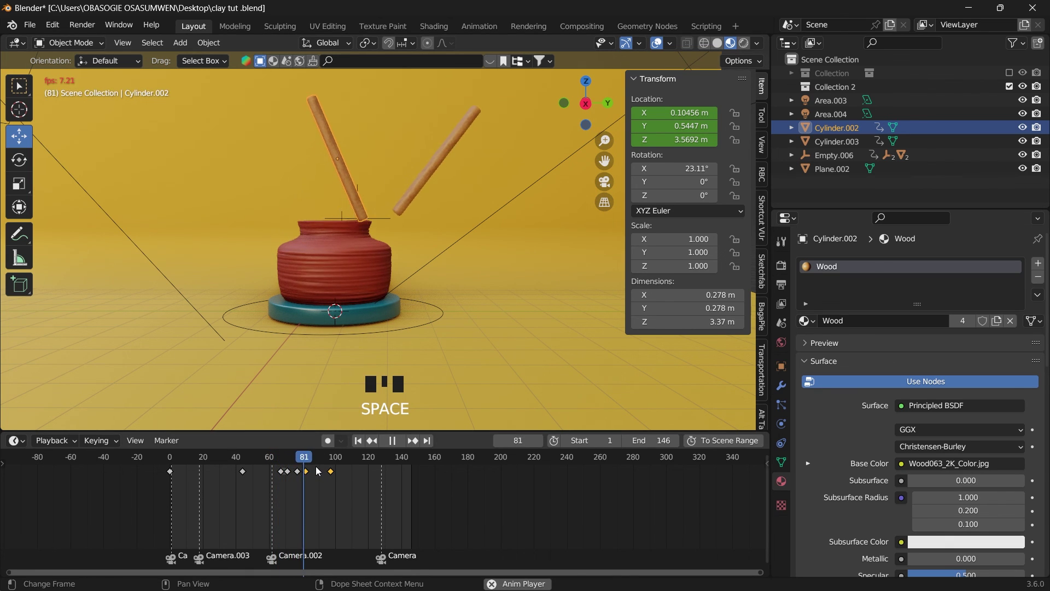
pyautogui.press('space')
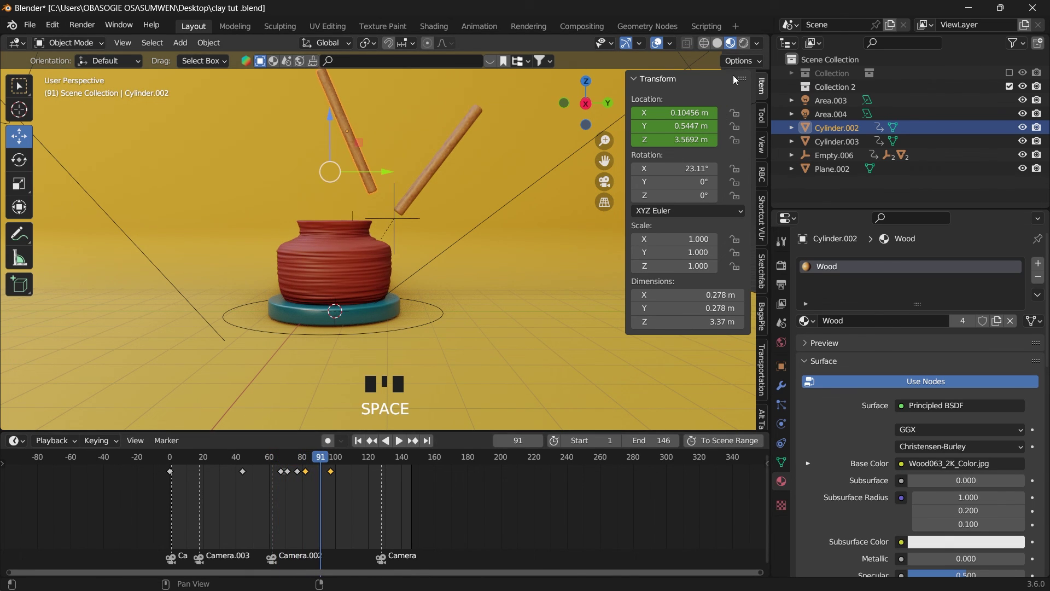
# Step: Switch the viewport to solid shading, review the inner rod's exit between about frames 73 and 97, and return to frame 0
pyautogui.click(717, 44)
pyautogui.press('space')
pyautogui.press('space')
pyautogui.click(309, 464)
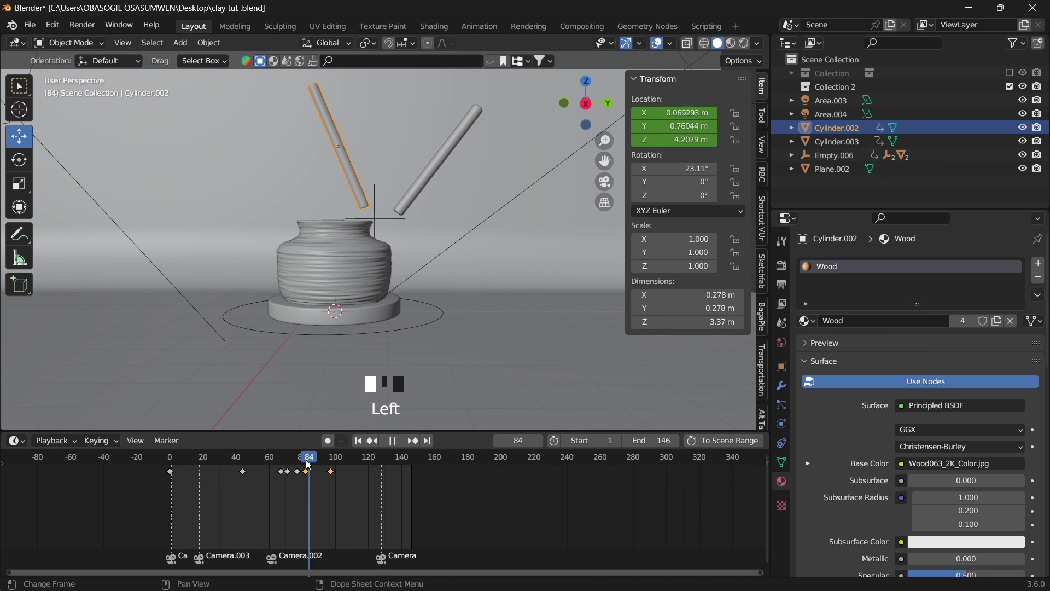
pyautogui.moveTo(309, 465); pyautogui.dragTo(293, 468)
pyautogui.moveTo(571, 134); pyautogui.dragTo(571, 129)
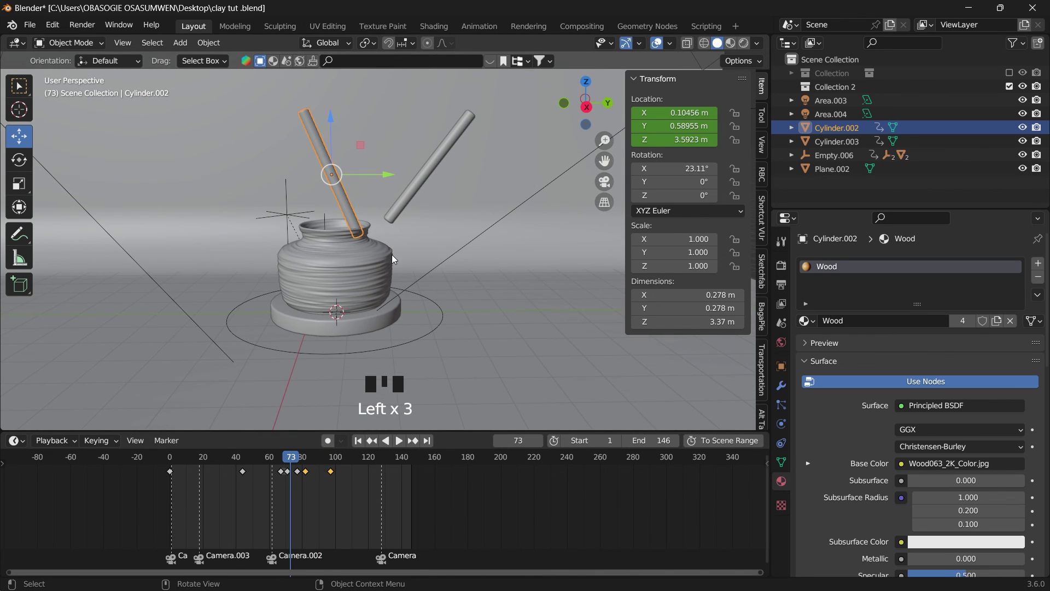
pyautogui.press('space')
pyautogui.press('space')
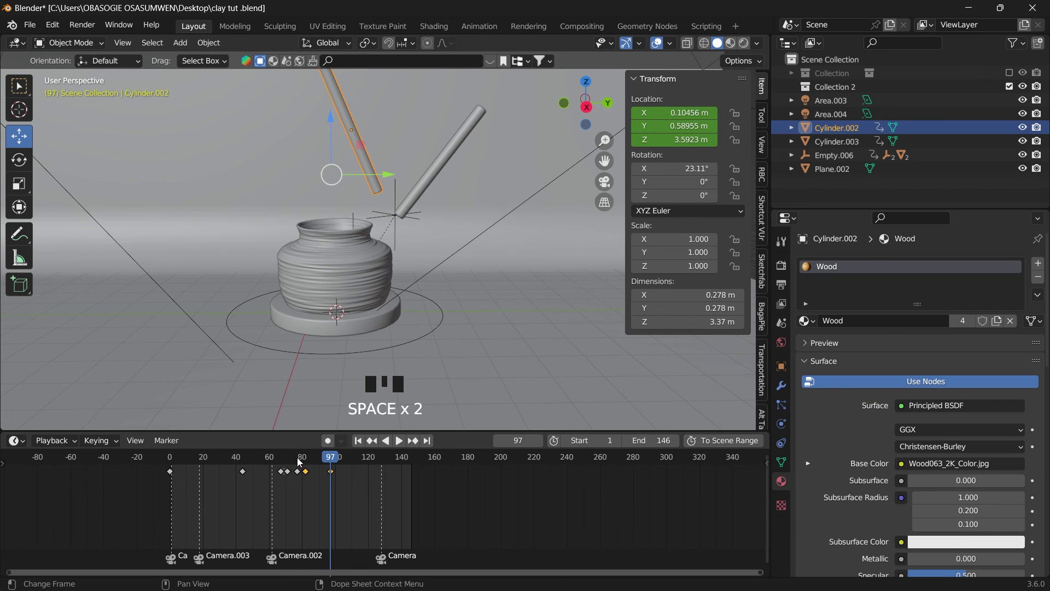
pyautogui.click(168, 469)
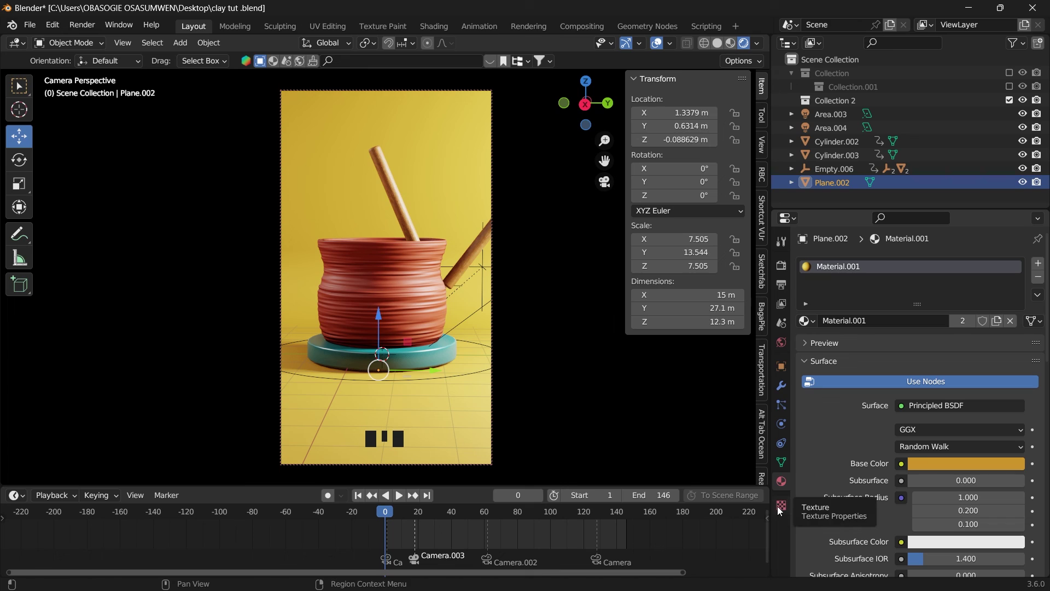
pyautogui.scroll(-1, 793, 509)
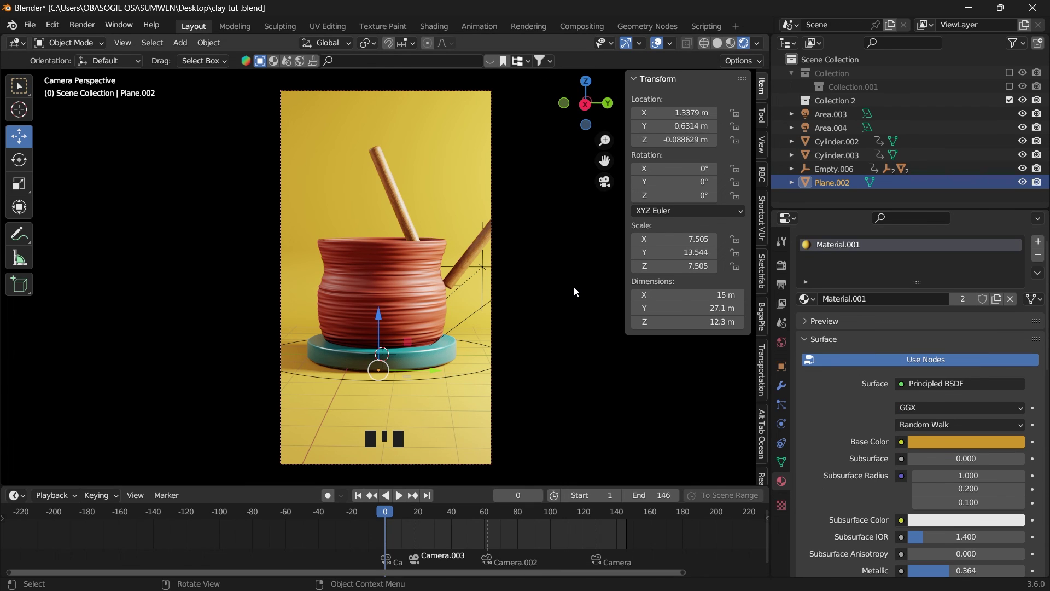